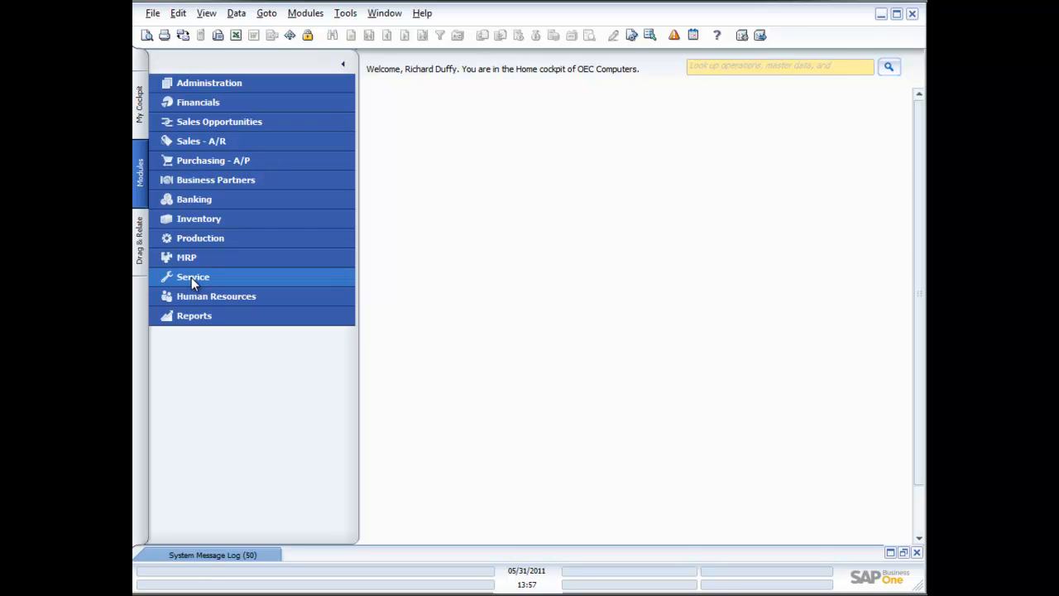
# Step: Open the Customer Equipment Card from the Service module and browse to the last equipment record
pyautogui.click(192, 277)
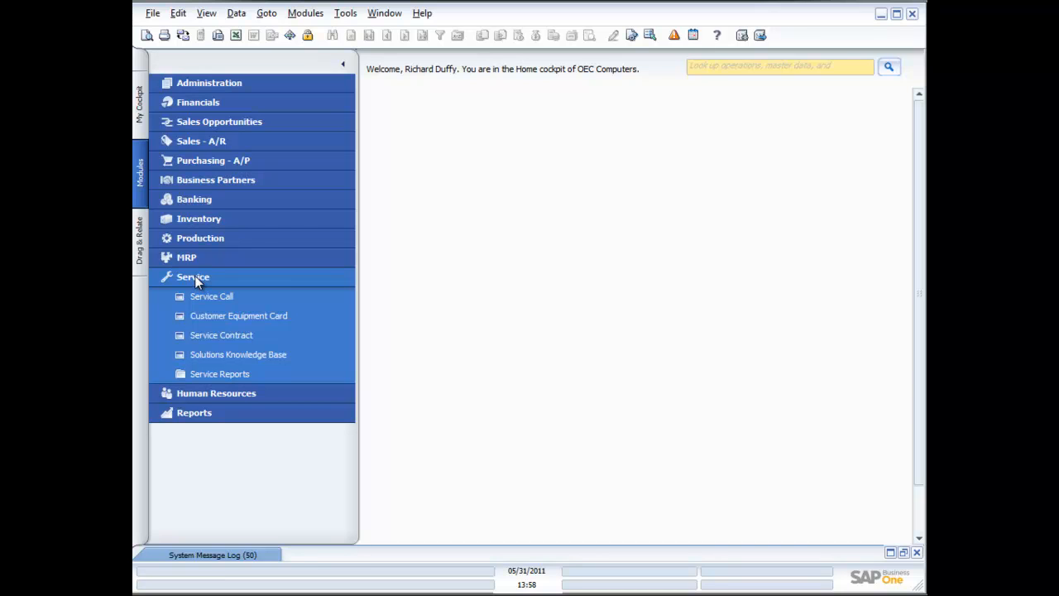
pyautogui.click(224, 315)
pyautogui.moveTo(617, 236); pyautogui.dragTo(555, 170)
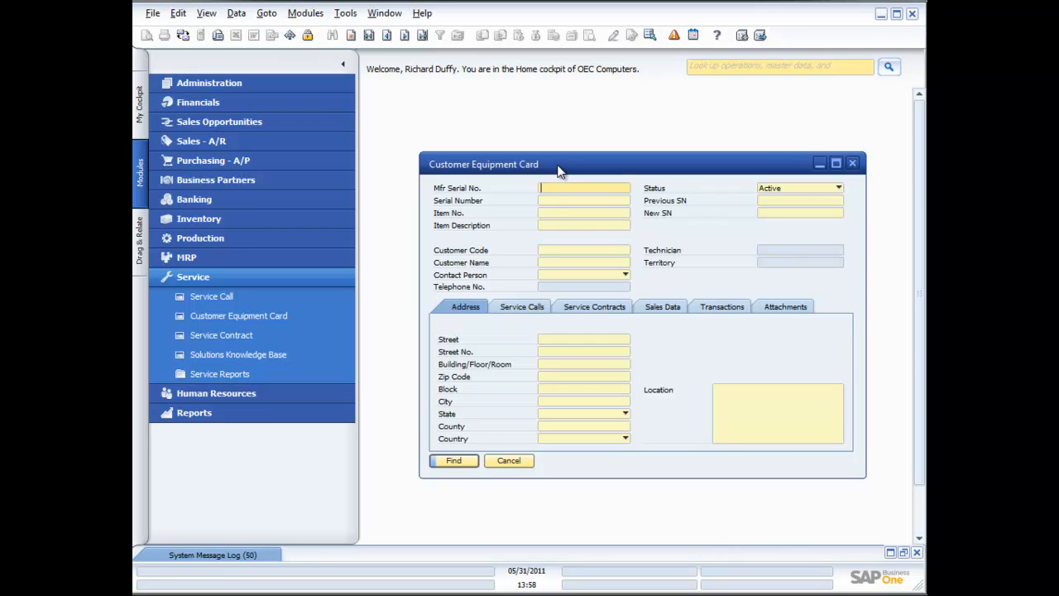
pyautogui.click(423, 36)
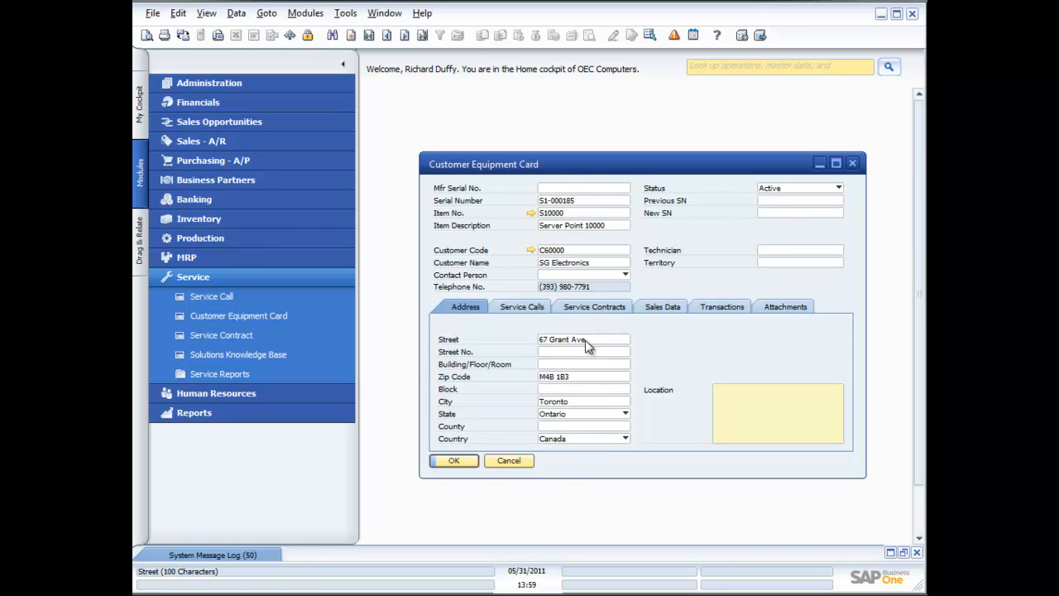
# Step: Review the equipment card's Service Calls, Service Contracts, Sales Data, Transactions, Attachments and Address tabs, then close the card
pyautogui.click(536, 308)
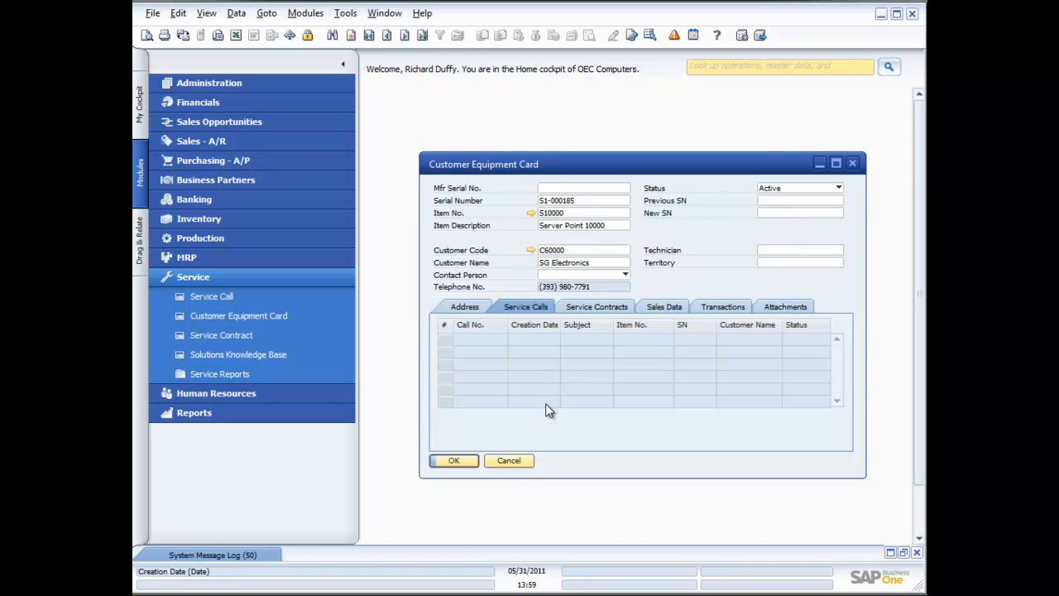
pyautogui.click(595, 312)
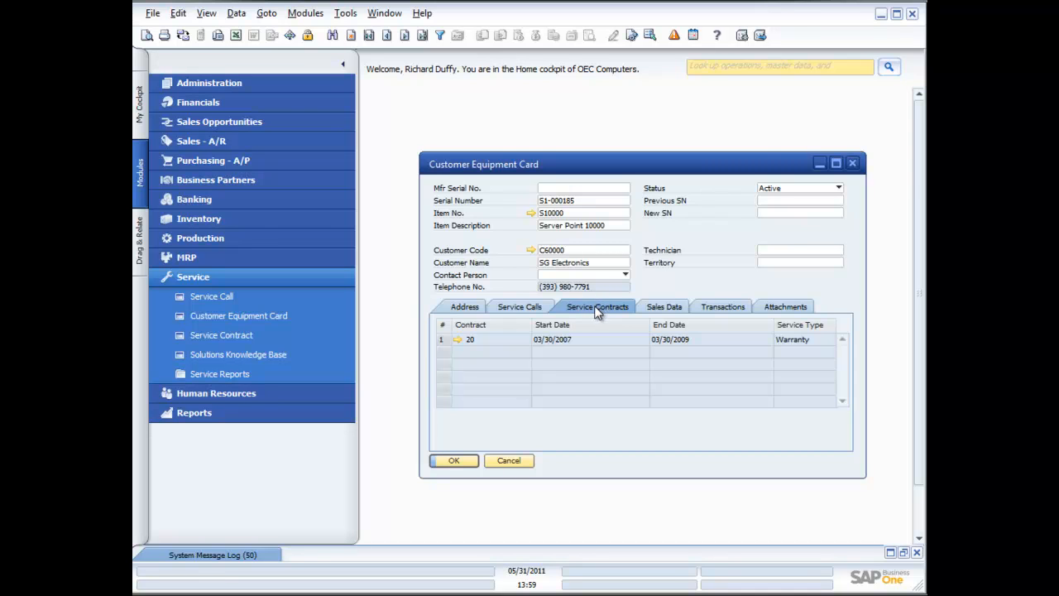
pyautogui.click(654, 307)
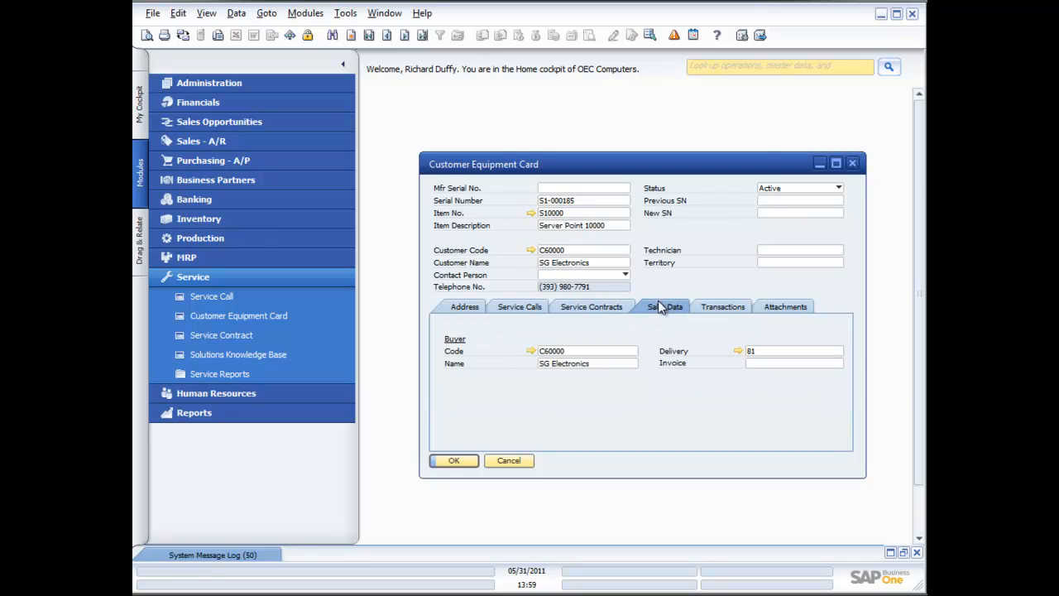
pyautogui.click(717, 312)
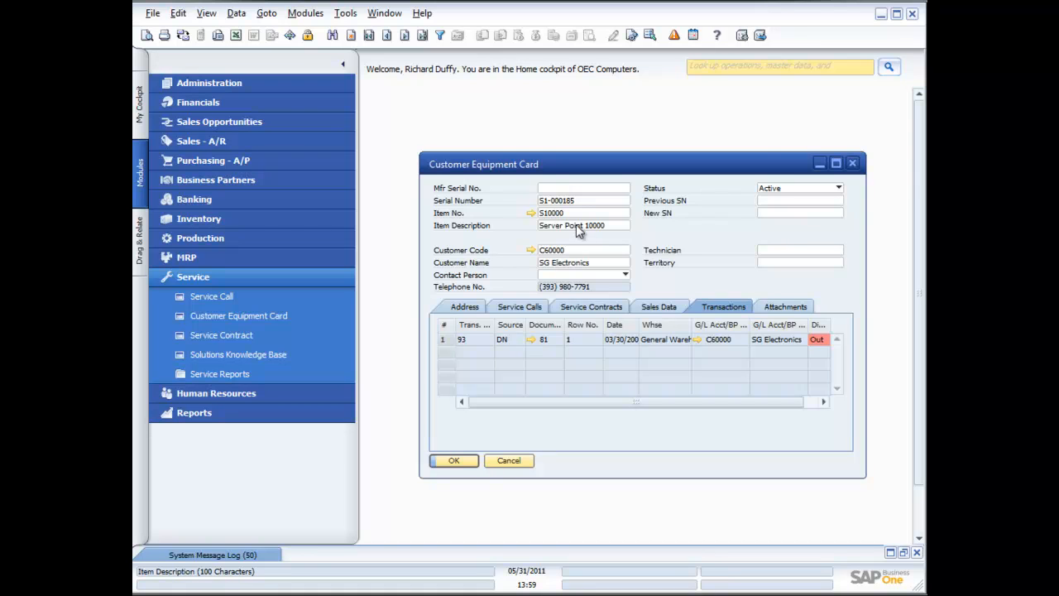
pyautogui.click(783, 307)
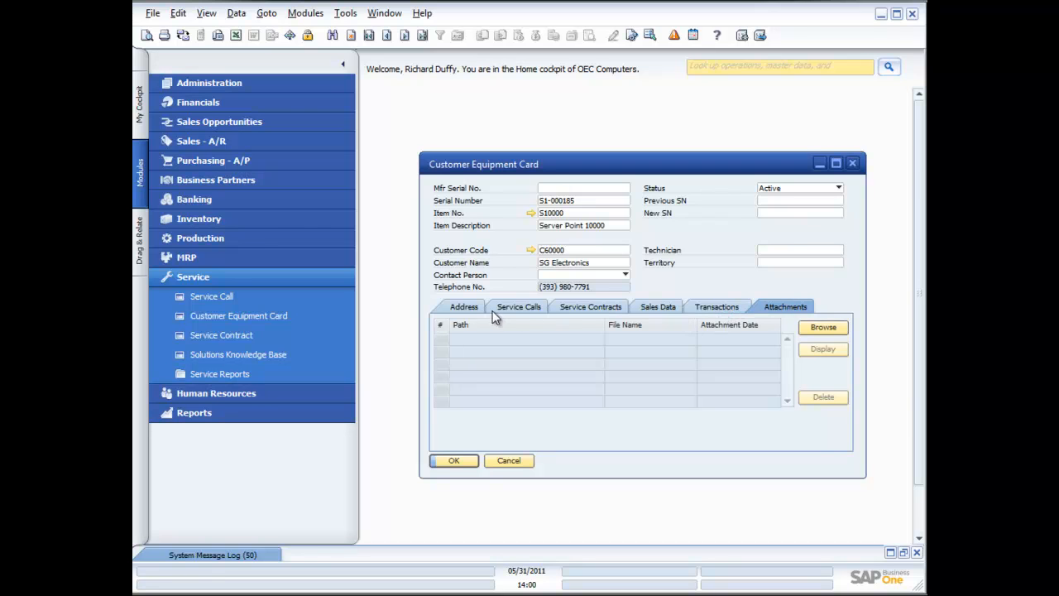
pyautogui.click(466, 307)
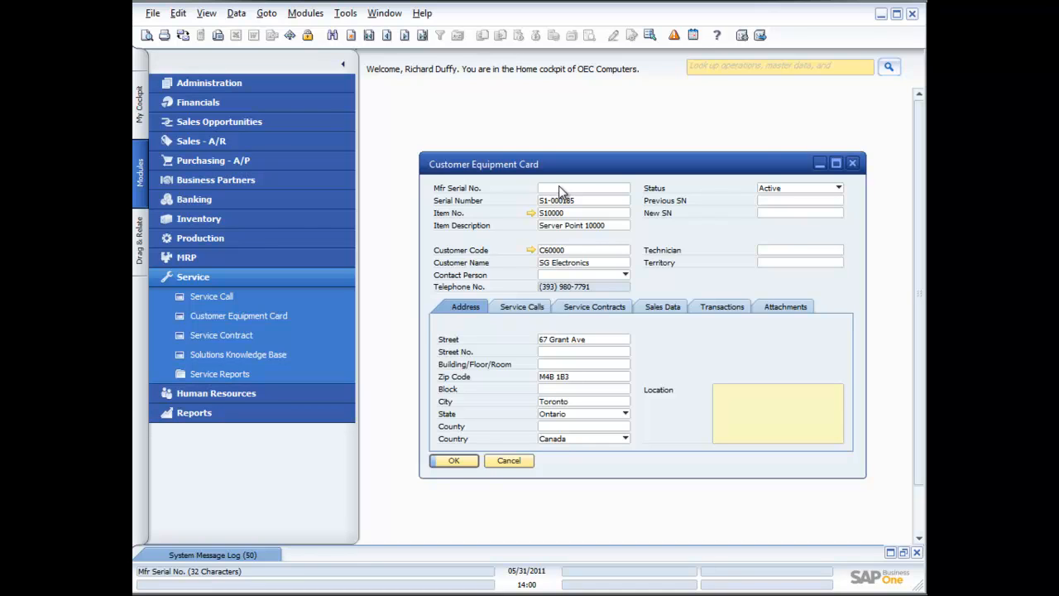
pyautogui.click(509, 460)
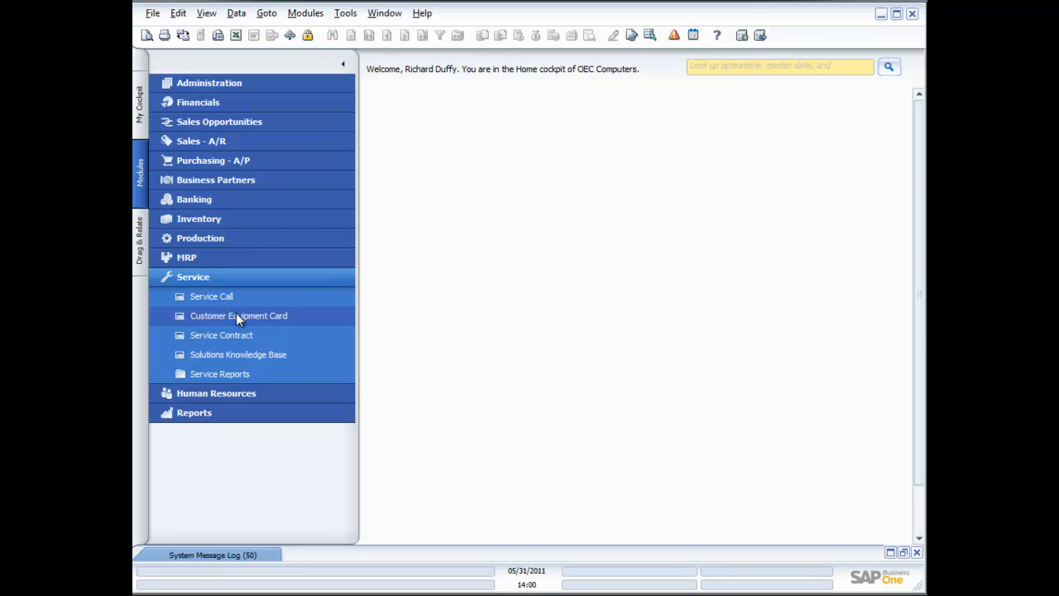
# Step: Open the Service Contract window and browse to the last contract record
pyautogui.click(233, 336)
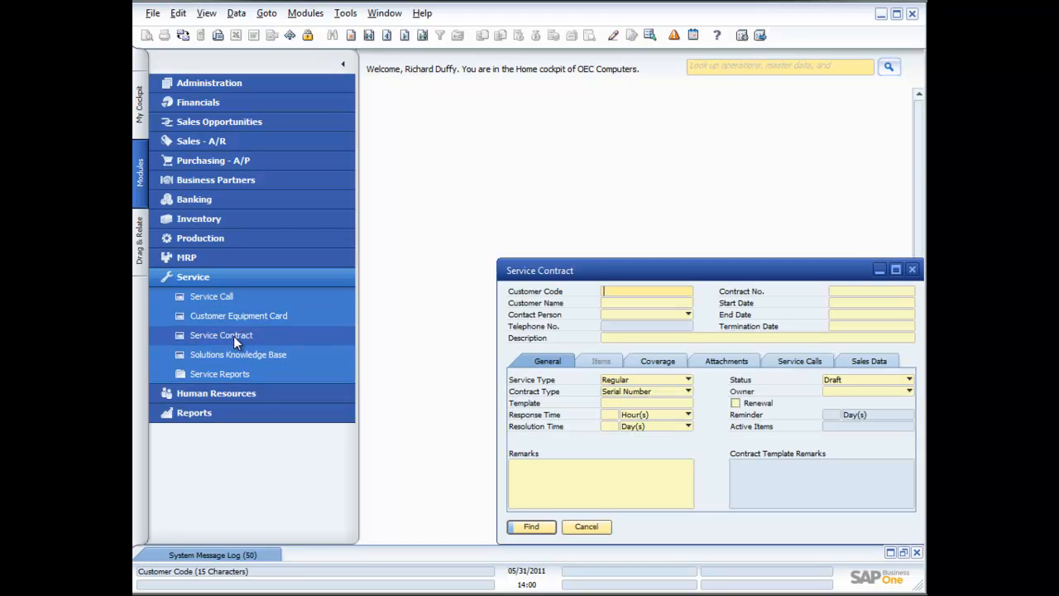
pyautogui.moveTo(604, 277); pyautogui.dragTo(530, 177)
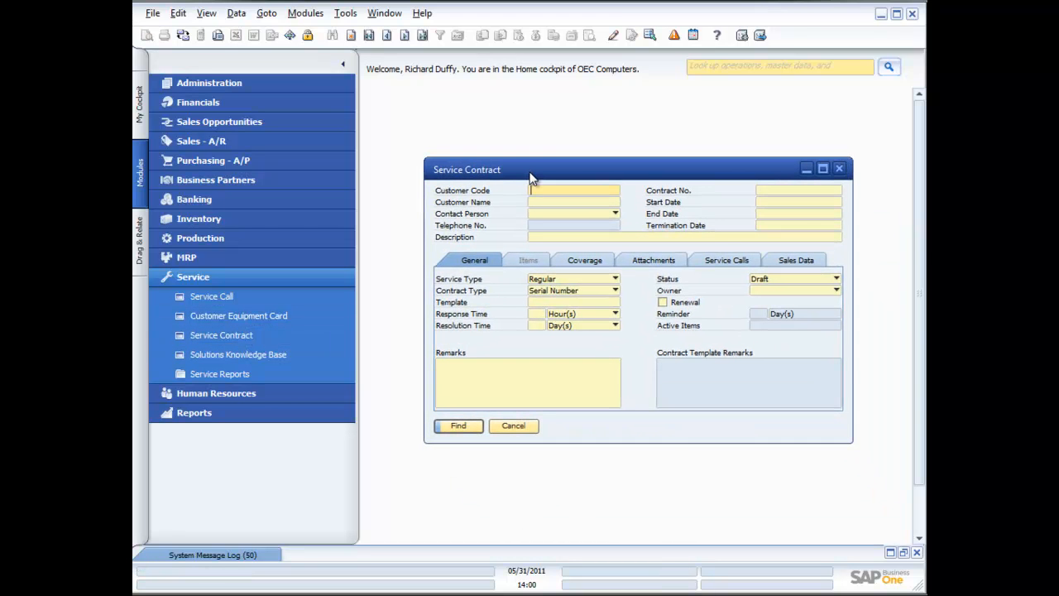
pyautogui.click(422, 34)
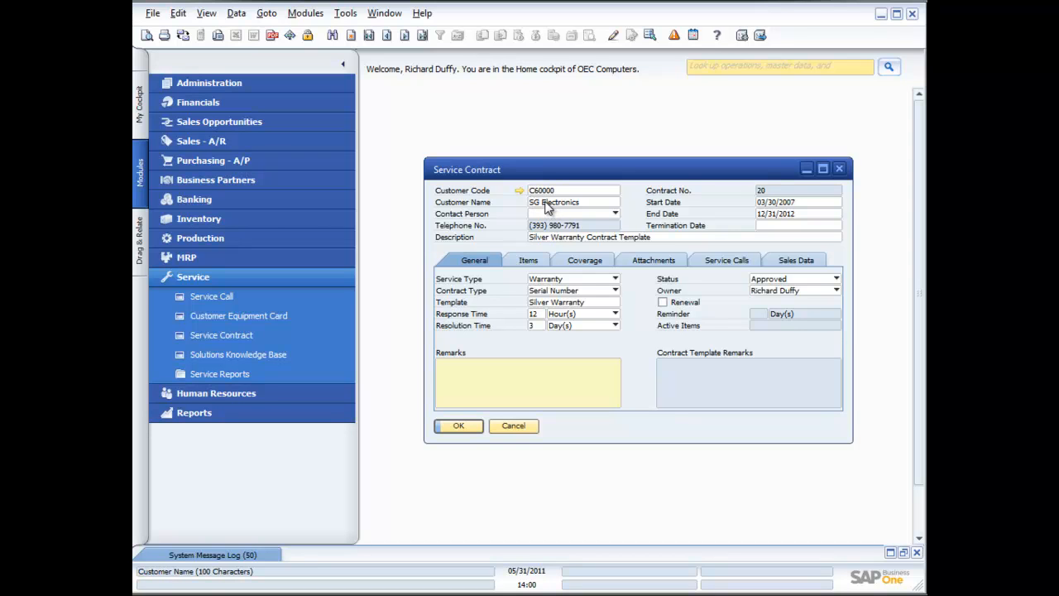
# Step: Examine the contract's service type, contract type, template and status options without changing them
pyautogui.click(615, 279)
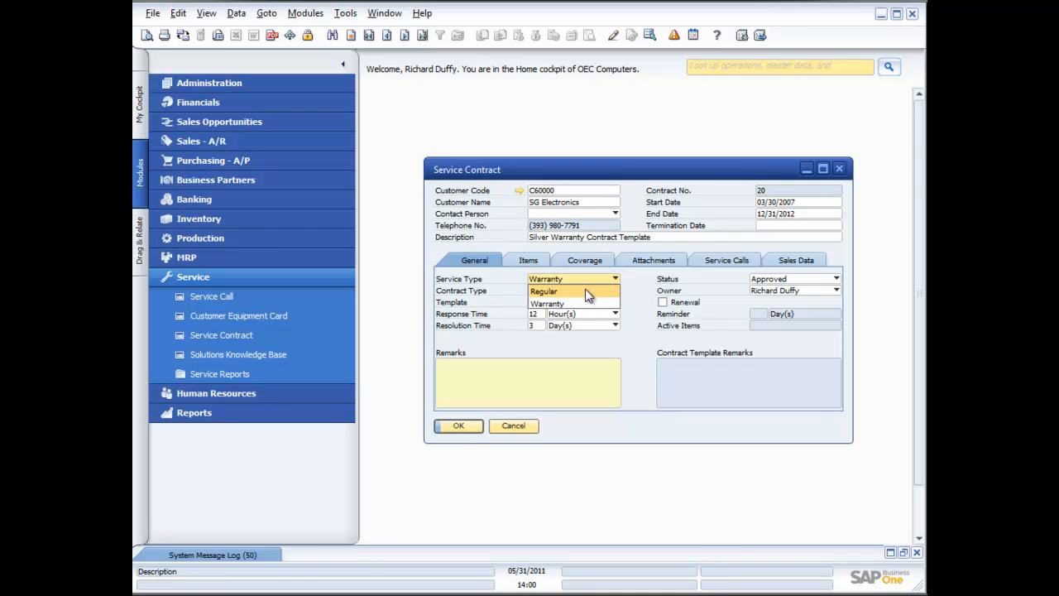
pyautogui.click(638, 291)
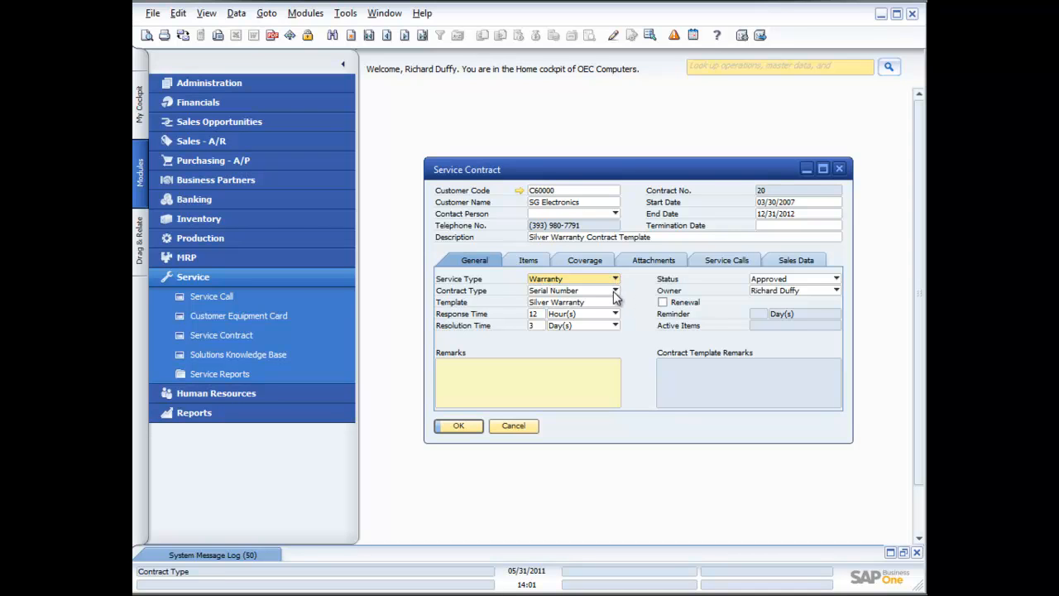
pyautogui.click(615, 291)
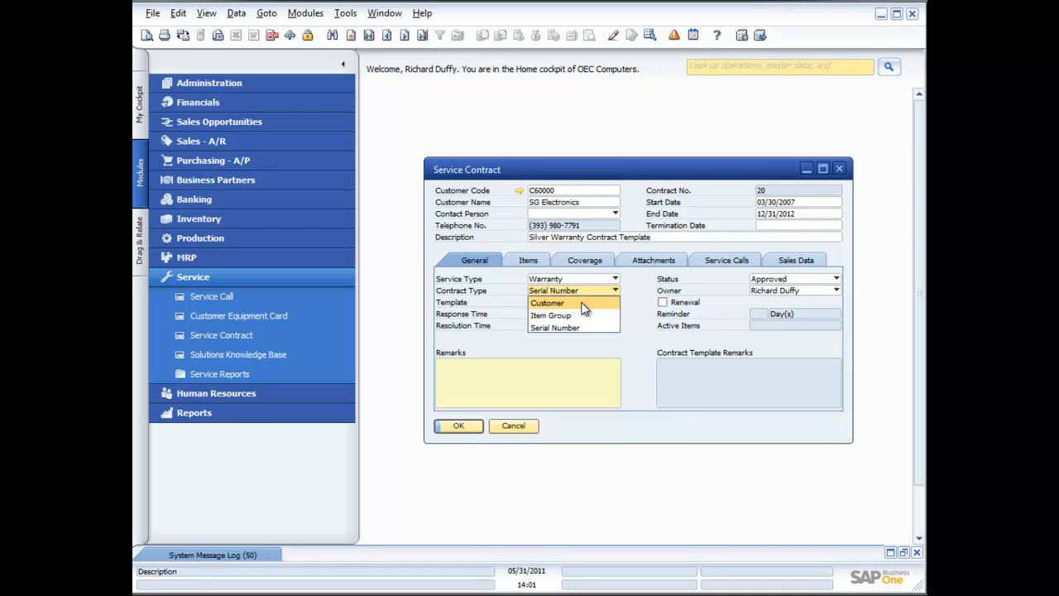
pyautogui.click(638, 310)
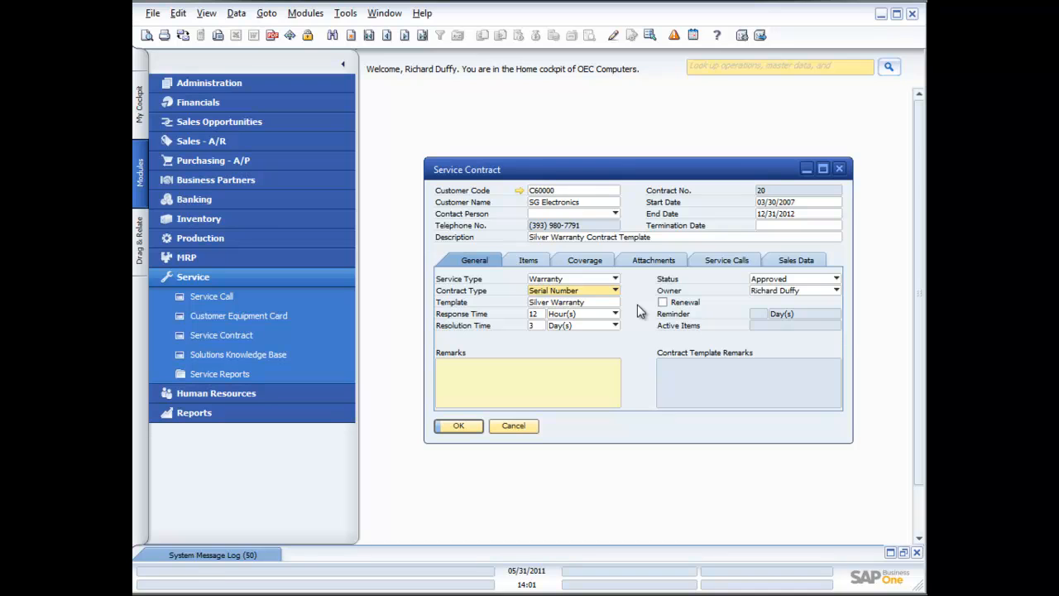
pyautogui.click(580, 303)
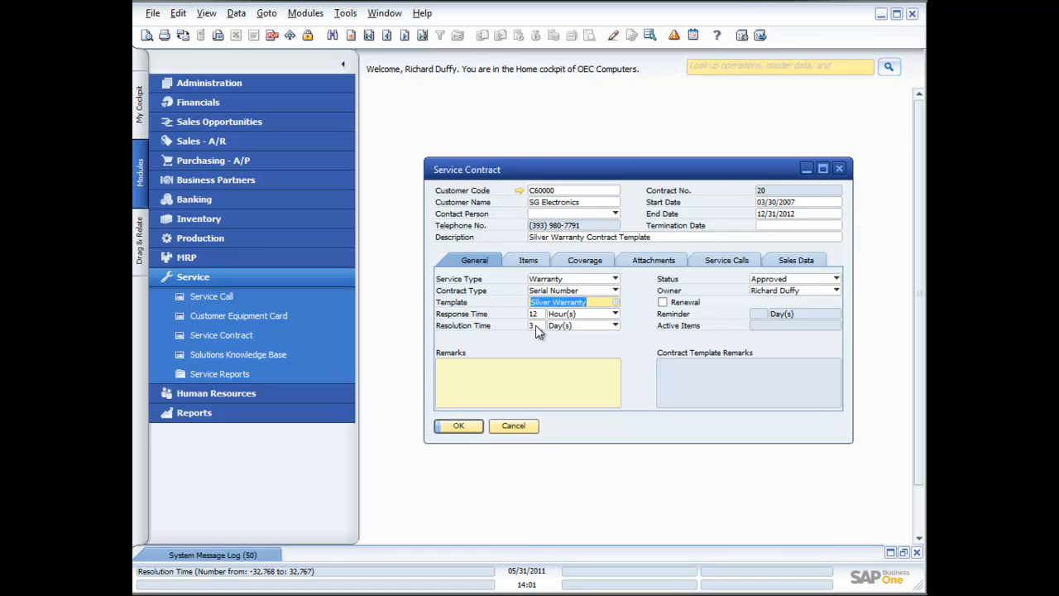
pyautogui.click(837, 279)
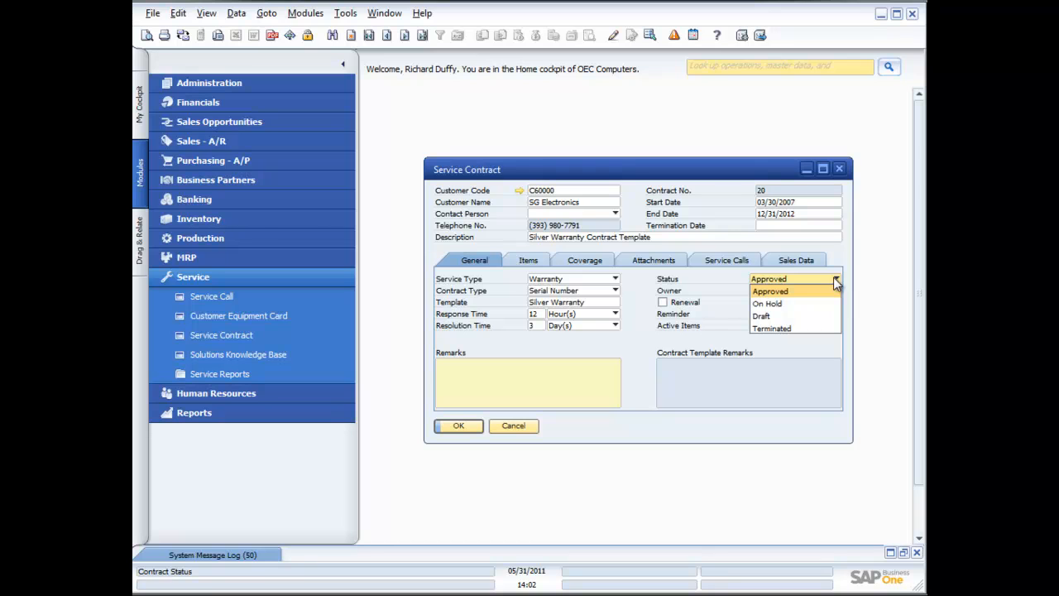
pyautogui.click(736, 285)
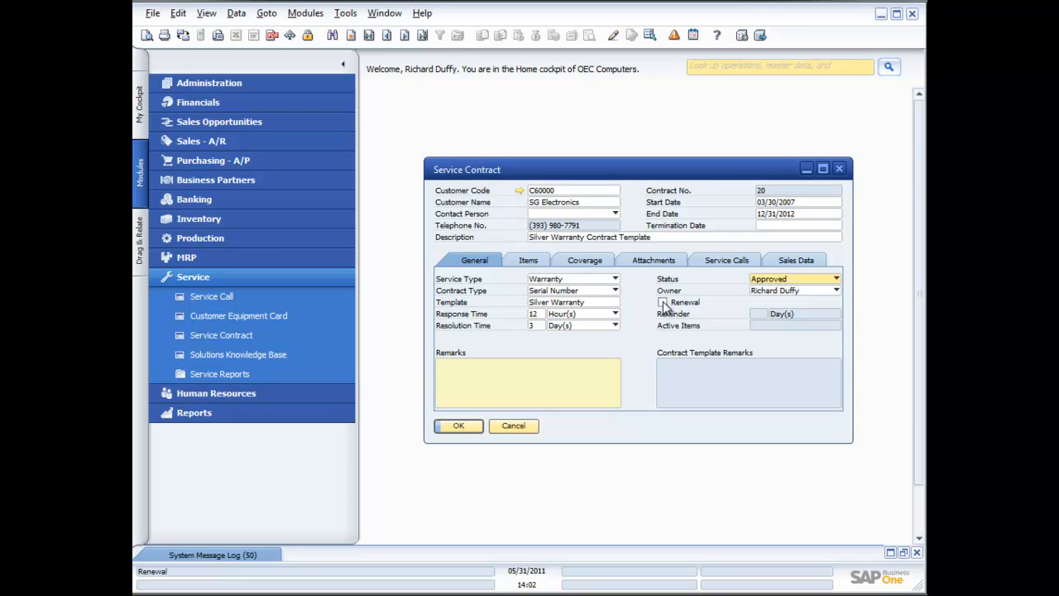
# Step: Review the list of serial-numbered items covered by the contract
pyautogui.click(529, 262)
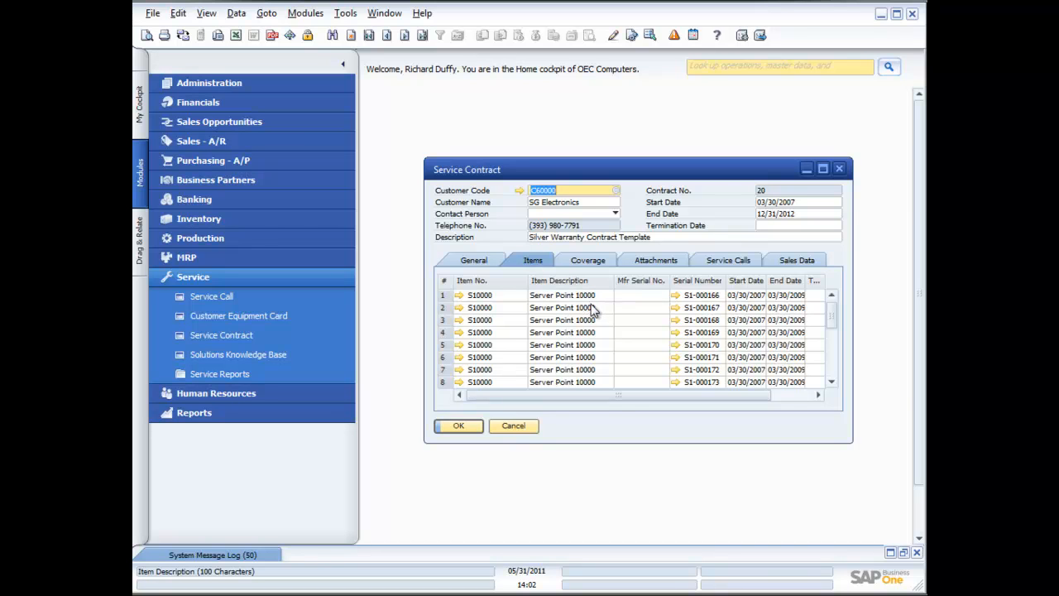
pyautogui.scroll(-5, 546, 300)
pyautogui.scroll(-7, 546, 299)
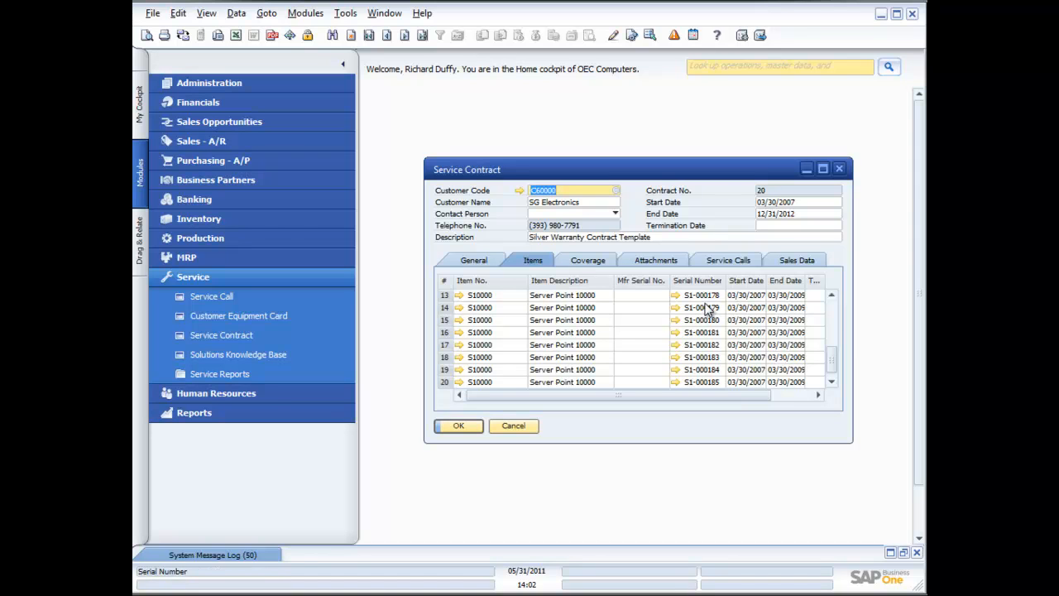
pyautogui.scroll(4, 707, 308)
pyautogui.scroll(3, 708, 309)
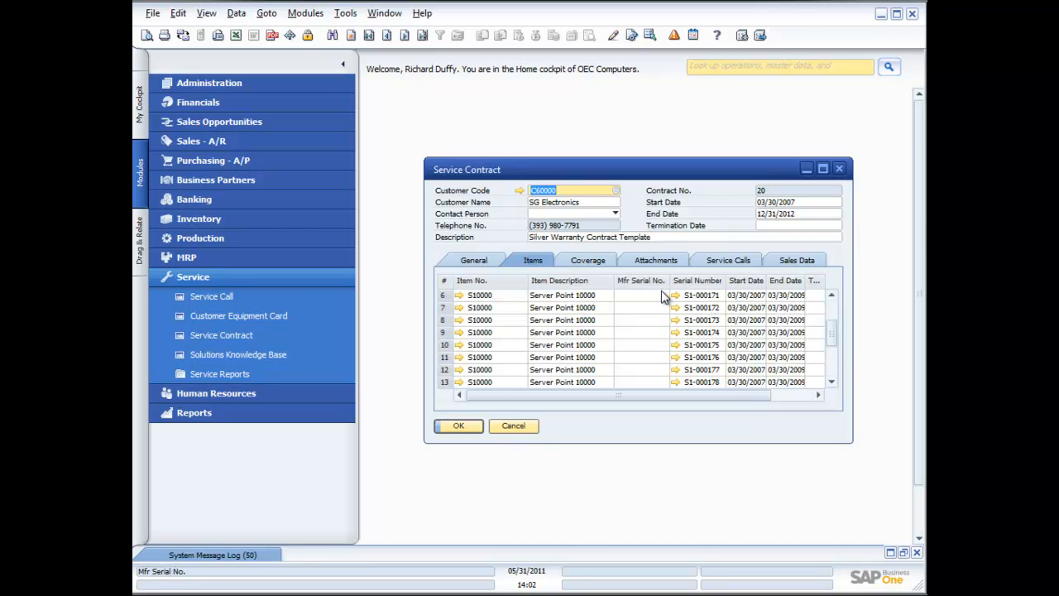
# Step: Review the contract's Coverage, Attachments, Service Calls and Sales Data tabs, then close the contract
pyautogui.click(594, 261)
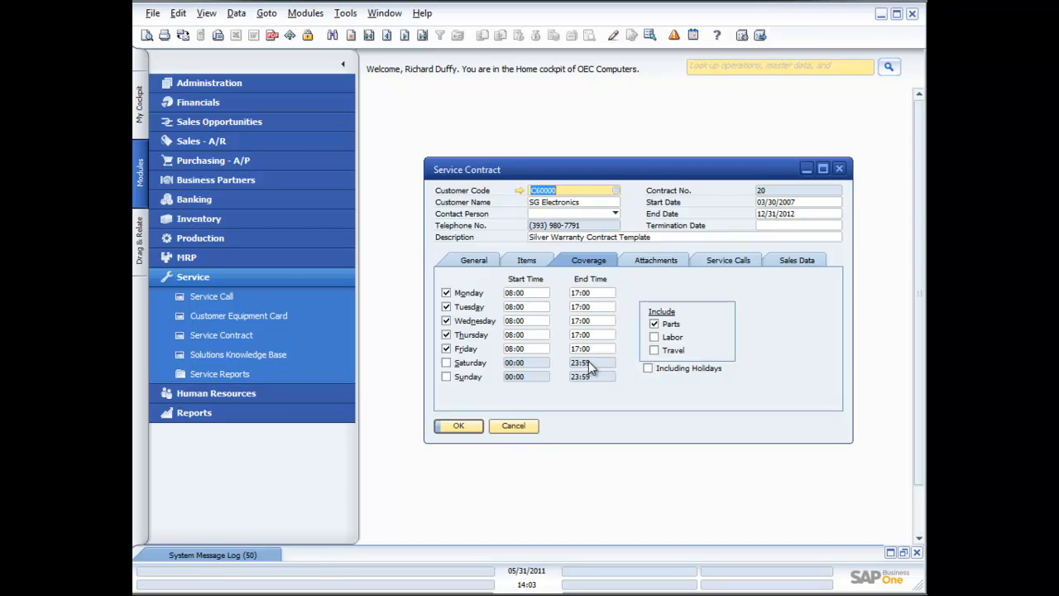
pyautogui.click(653, 262)
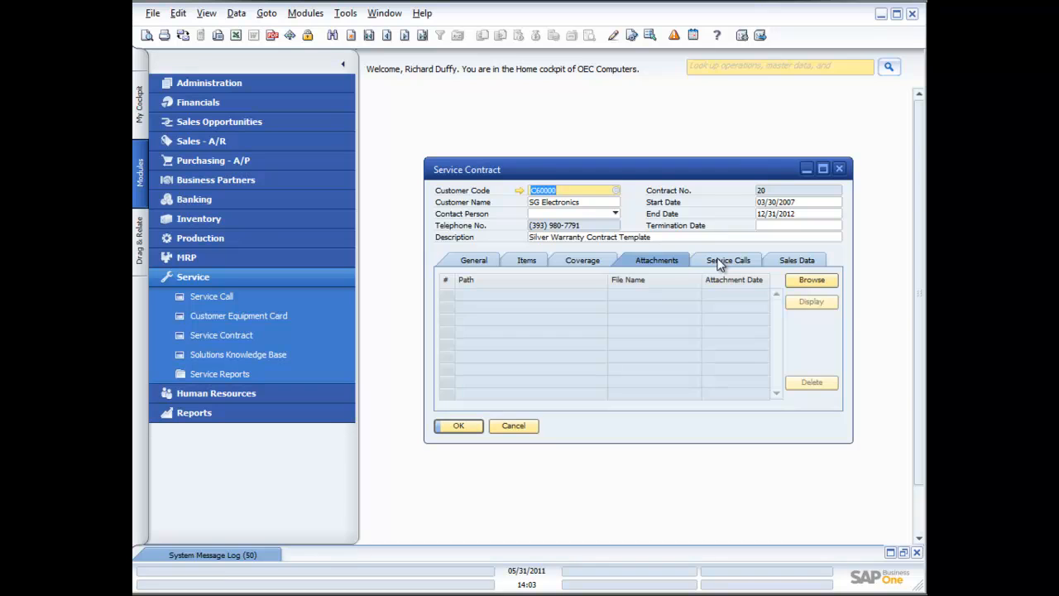
pyautogui.click(719, 261)
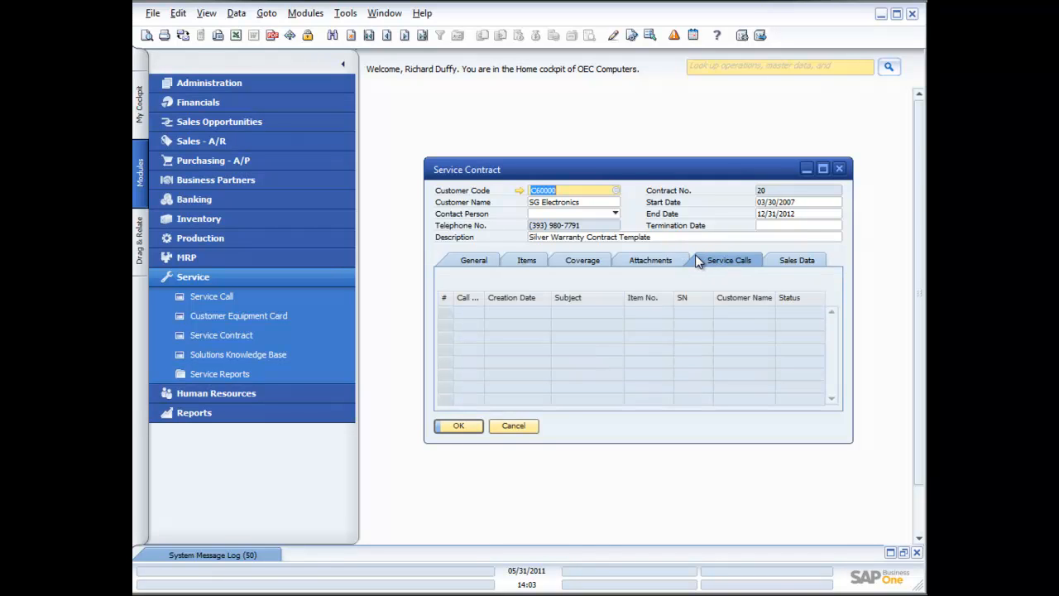
pyautogui.click(806, 262)
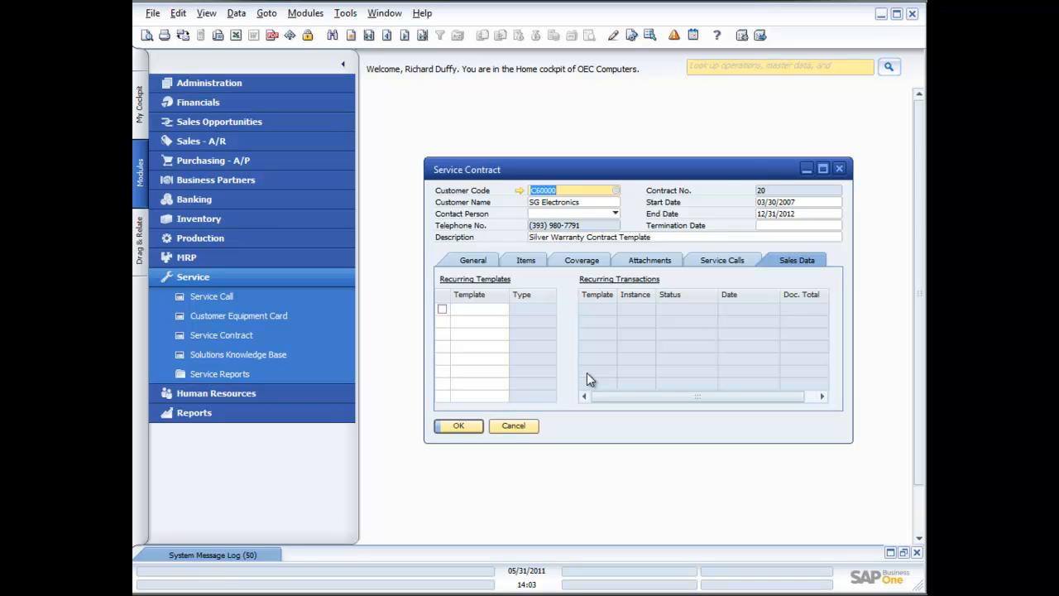
pyautogui.click(534, 427)
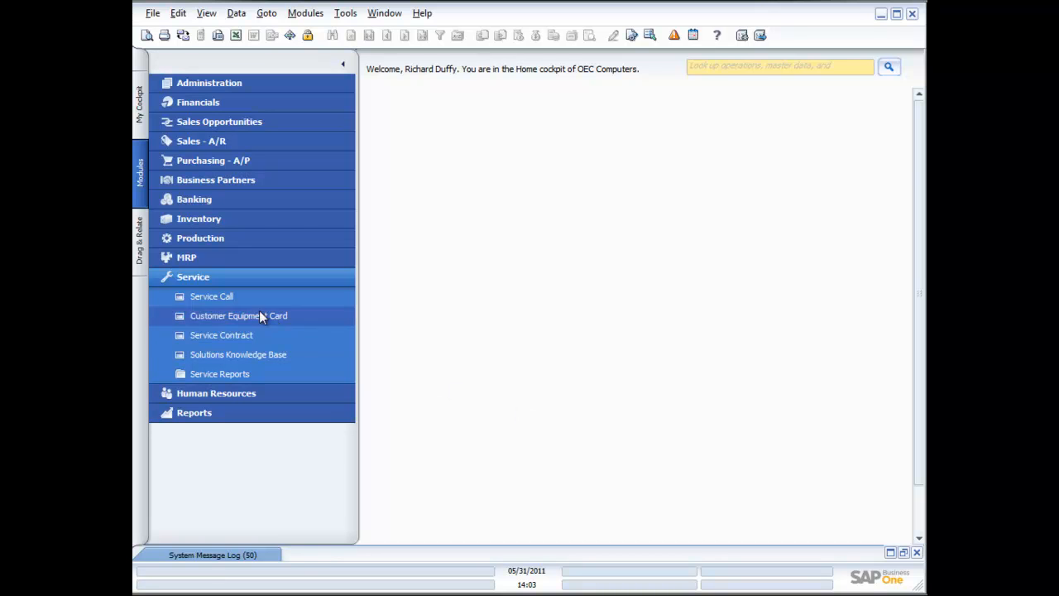
# Step: Start a new service call and choose customer Earthshaker Corporation (C40000), acknowledging the no-contract warning
pyautogui.click(209, 298)
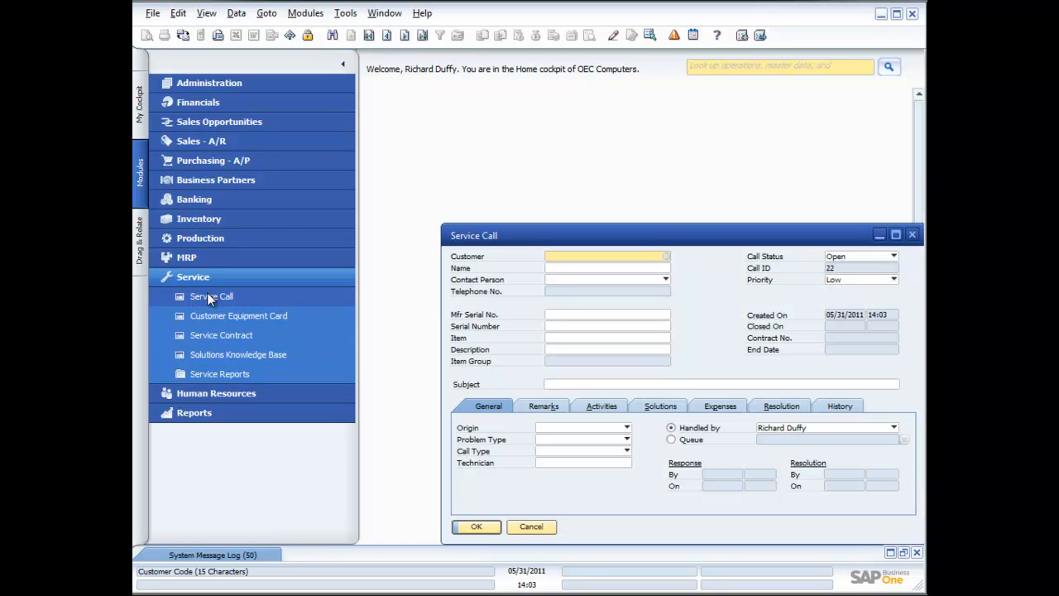
pyautogui.moveTo(565, 230); pyautogui.dragTo(512, 135)
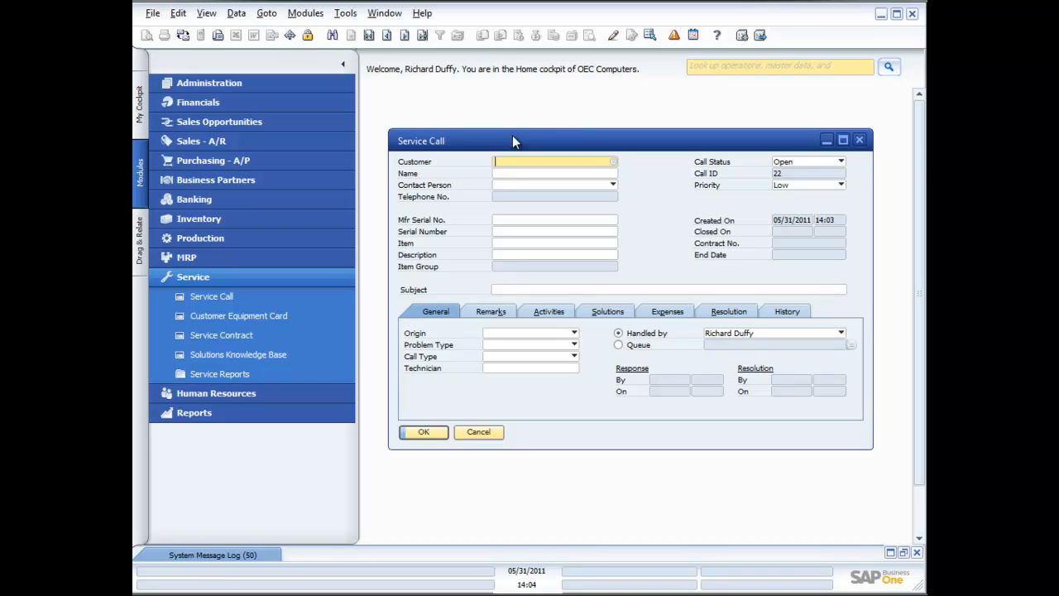
pyautogui.click(614, 162)
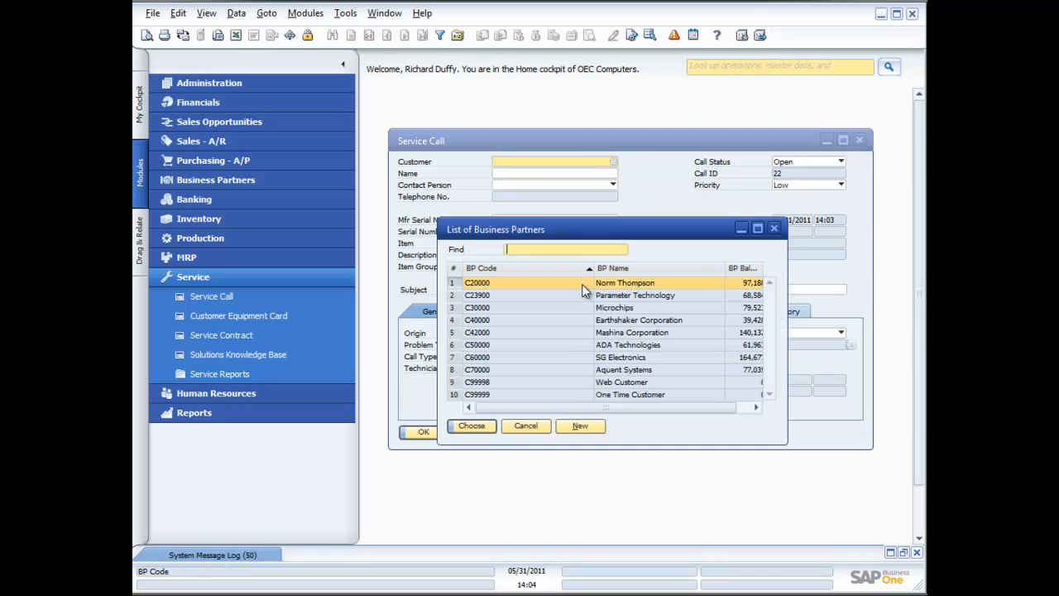
pyautogui.doubleClick(598, 320)
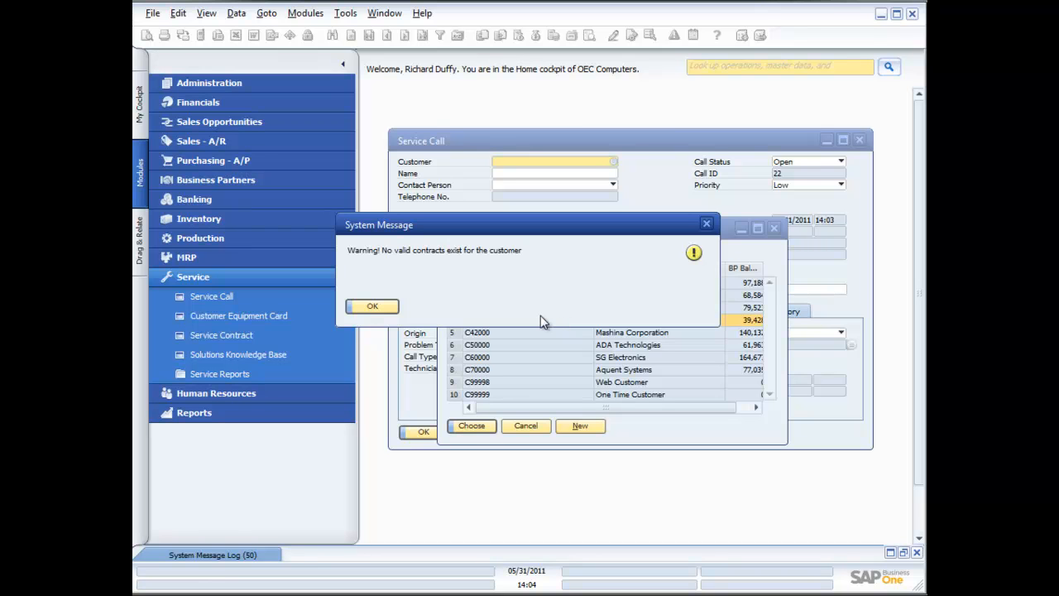
pyautogui.click(381, 307)
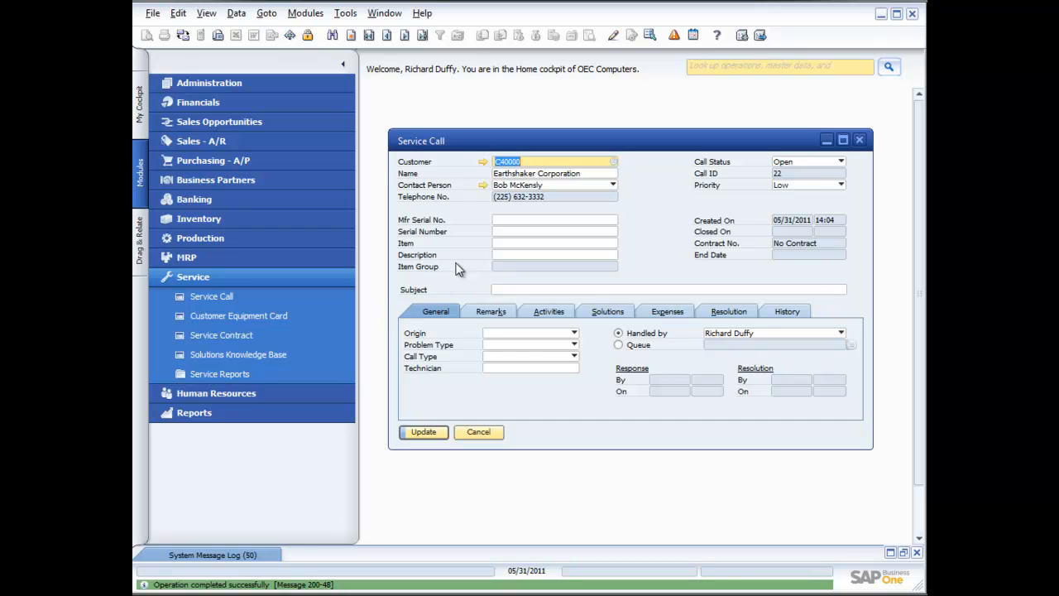
# Step: Browse the customer's equipment cards from the serial number field without choosing one
pyautogui.click(513, 232)
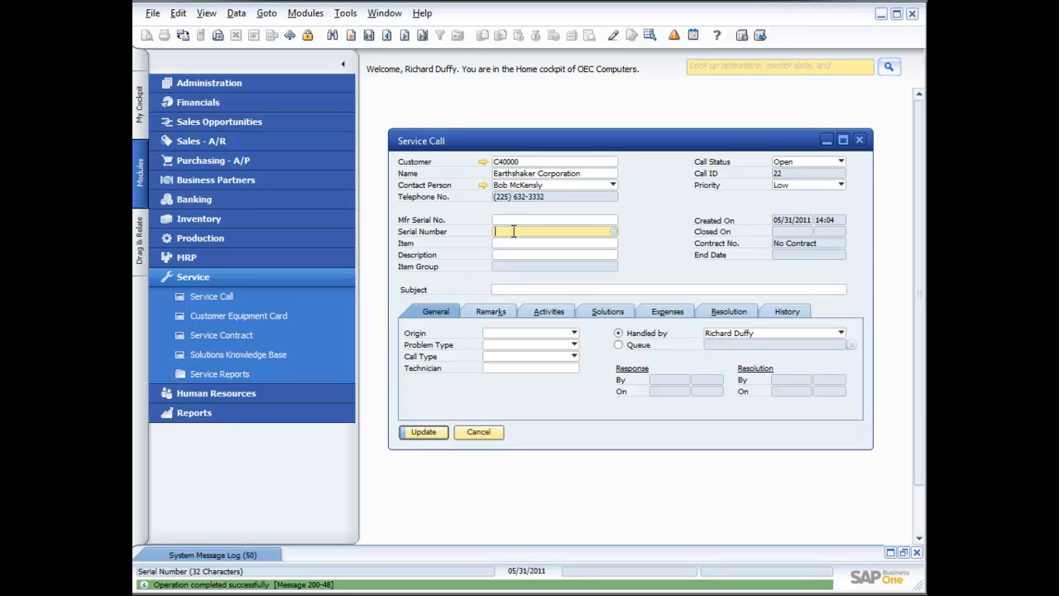
pyautogui.click(613, 231)
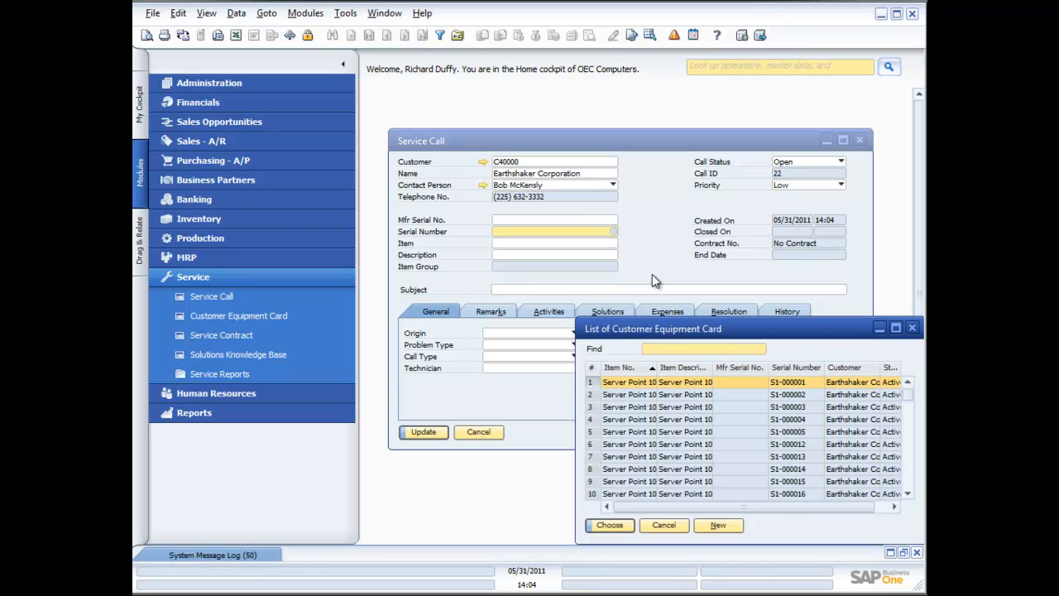
pyautogui.moveTo(708, 333); pyautogui.dragTo(604, 287)
pyautogui.scroll(-6, 628, 366)
pyautogui.scroll(-9, 628, 368)
pyautogui.scroll(-5, 628, 369)
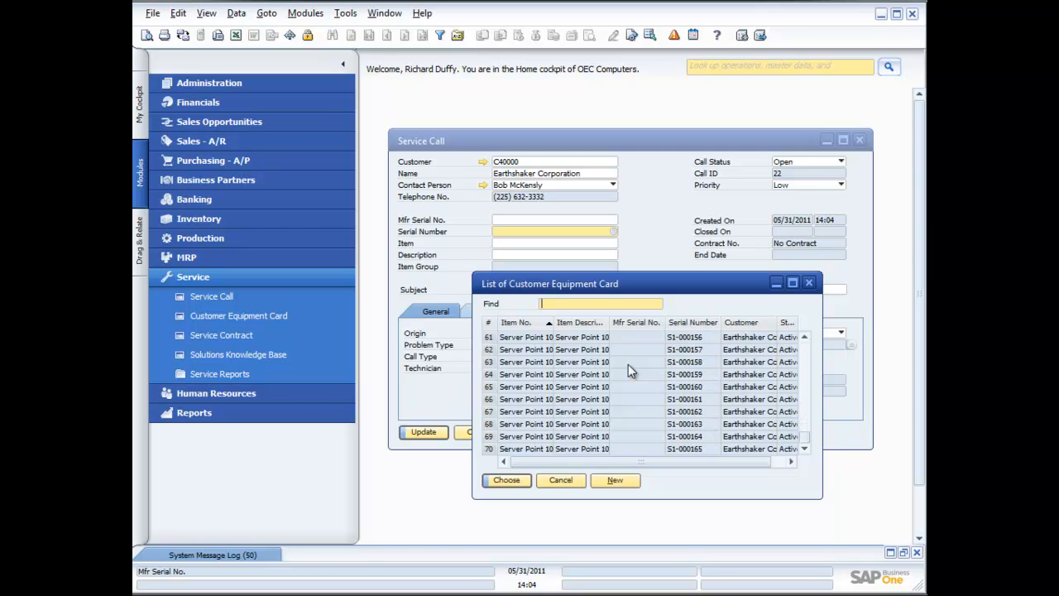
pyautogui.click(563, 481)
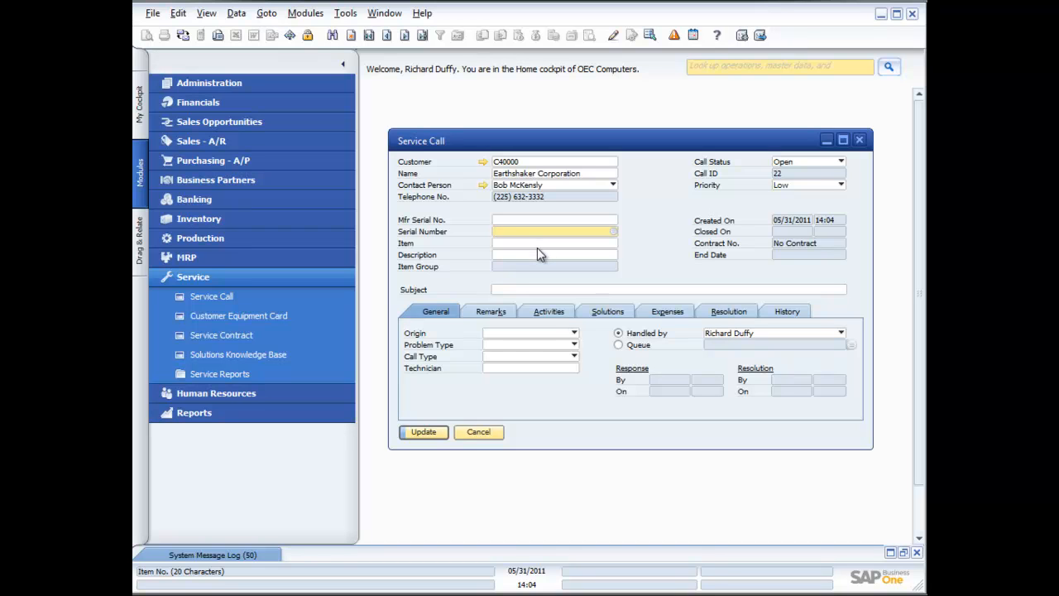
# Step: Enter the subject "Call regarding poor customer service"
pyautogui.click(517, 289)
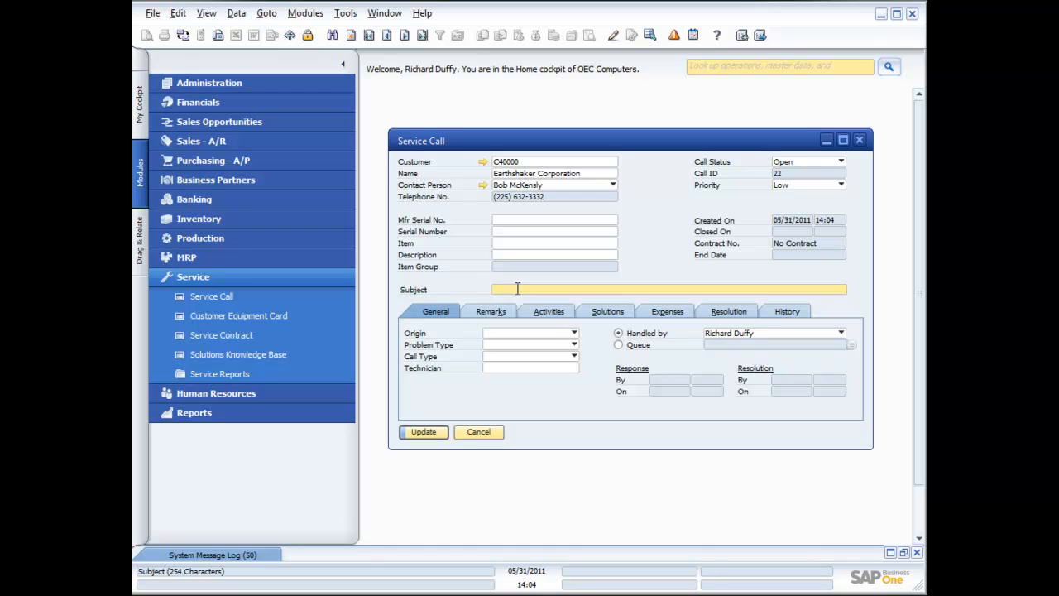
pyautogui.write('Call regarding poor customer service')
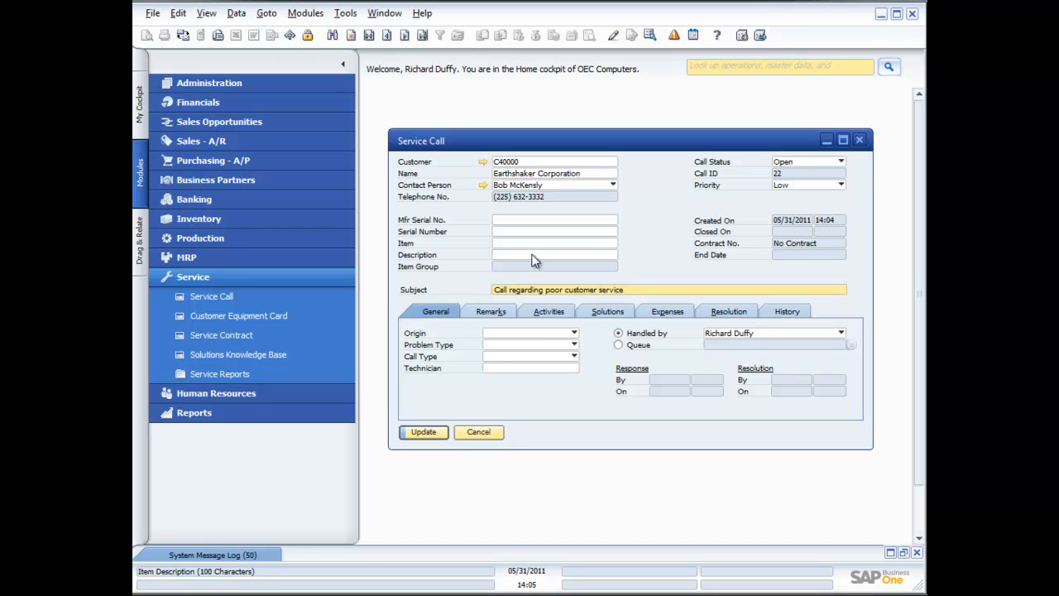
# Step: Define a new call origin Facebook with description Facebook Page and select it as the origin
pyautogui.click(534, 334)
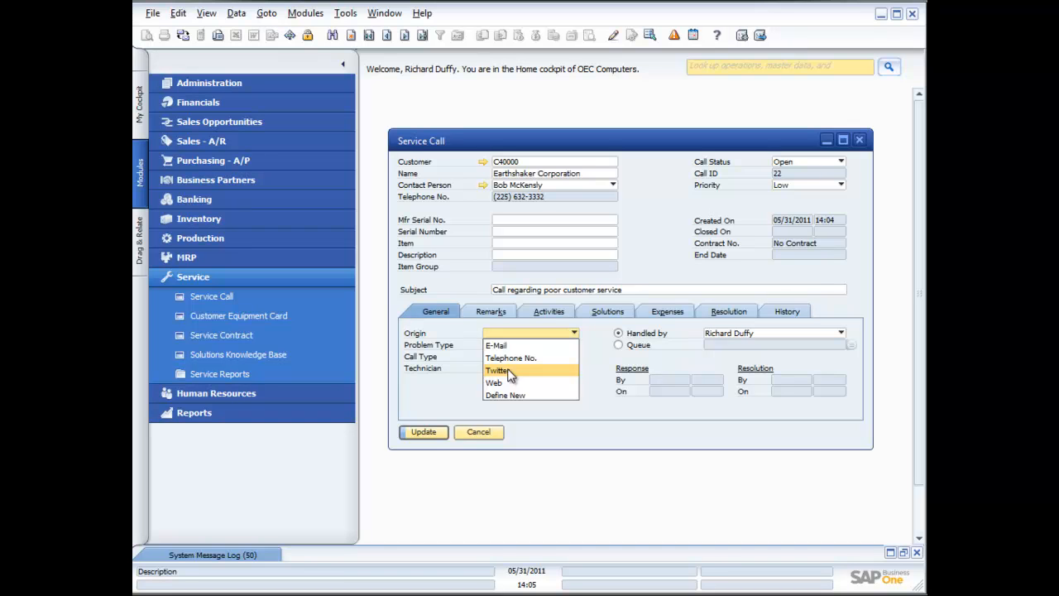
pyautogui.click(510, 394)
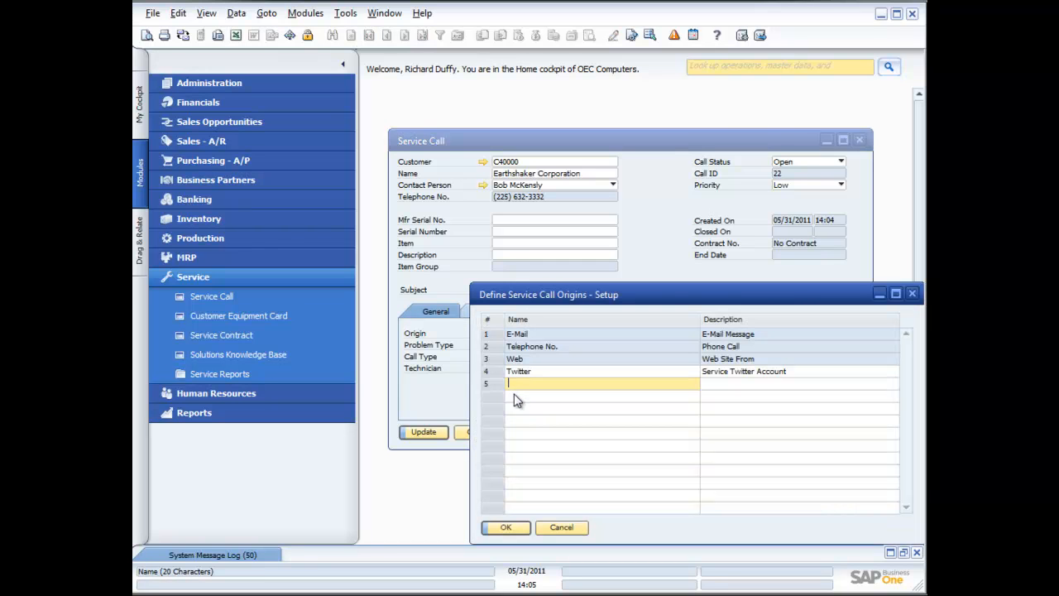
pyautogui.write('Facebook')
pyautogui.press('Tab')
pyautogui.write('Facebo')
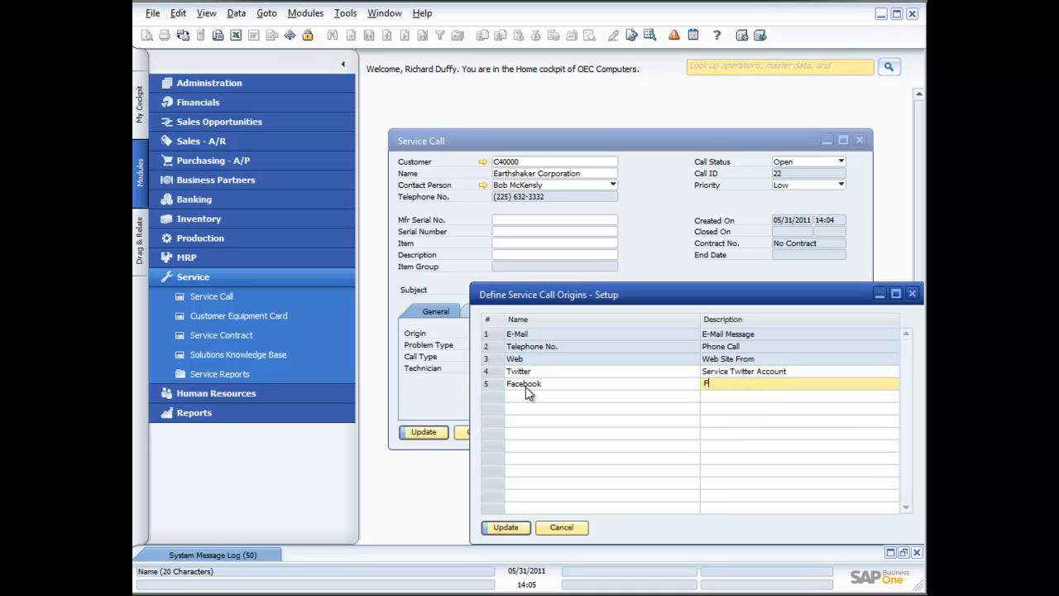
pyautogui.write('ok Page')
pyautogui.click(513, 529)
pyautogui.click(519, 530)
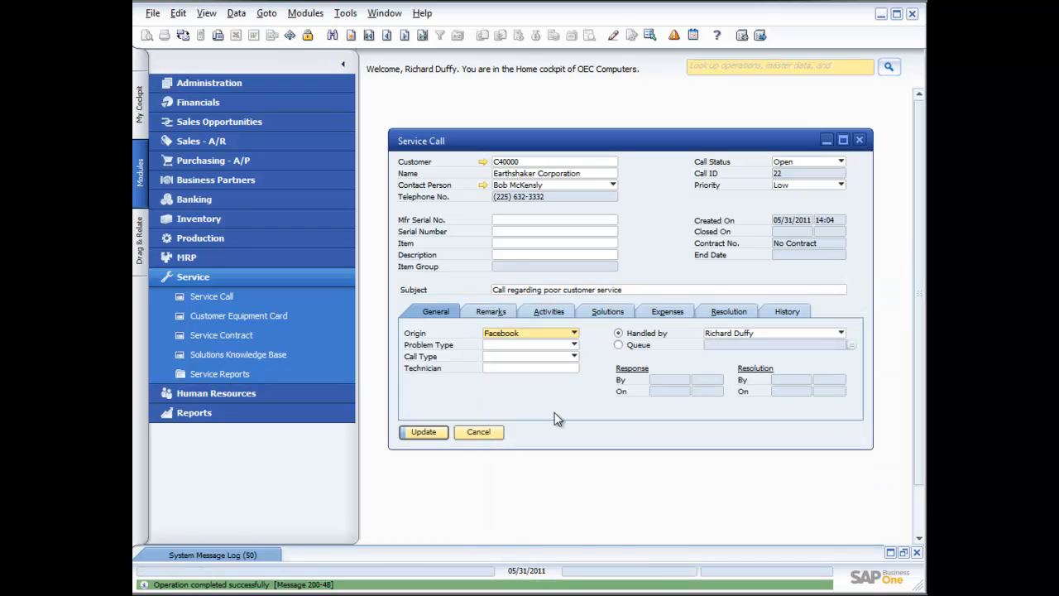
# Step: Define a new problem type Customer Service with description Customer Service Issue and select it
pyautogui.click(575, 345)
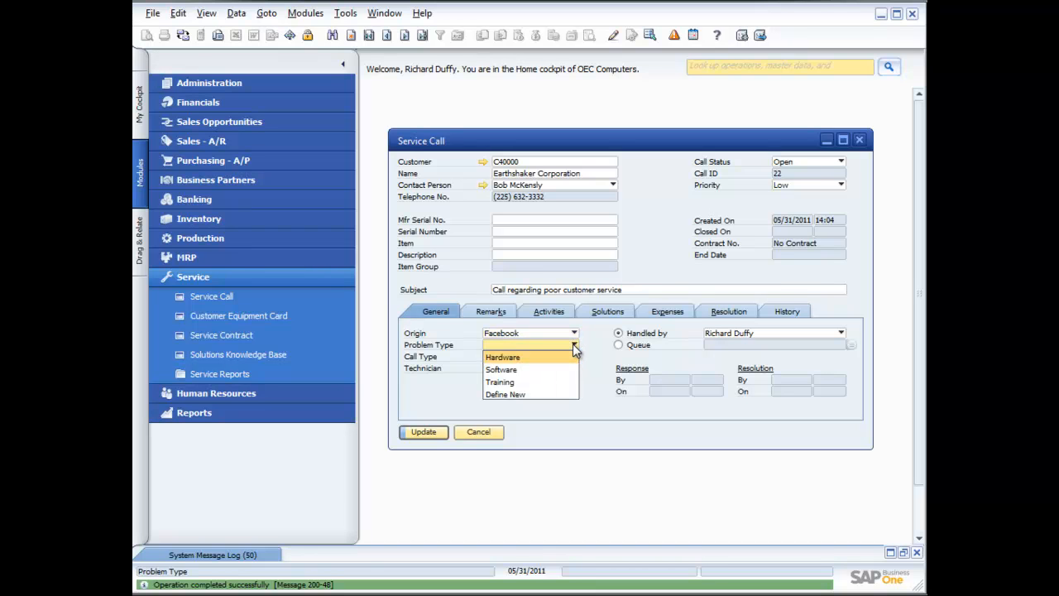
pyautogui.click(523, 395)
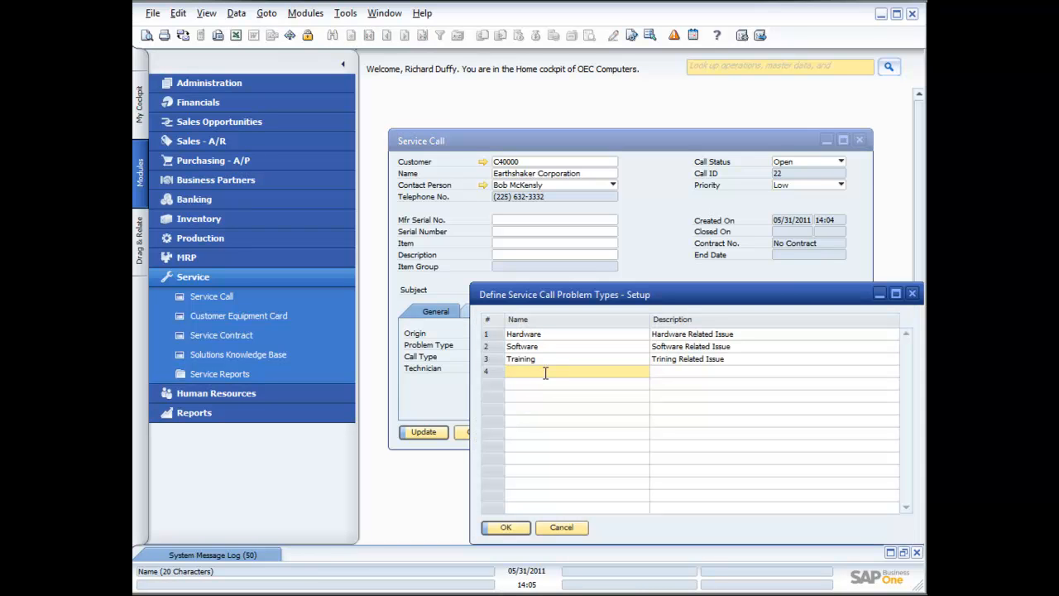
pyautogui.write('Customer Service')
pyautogui.press('Tab')
pyautogui.write('Cus')
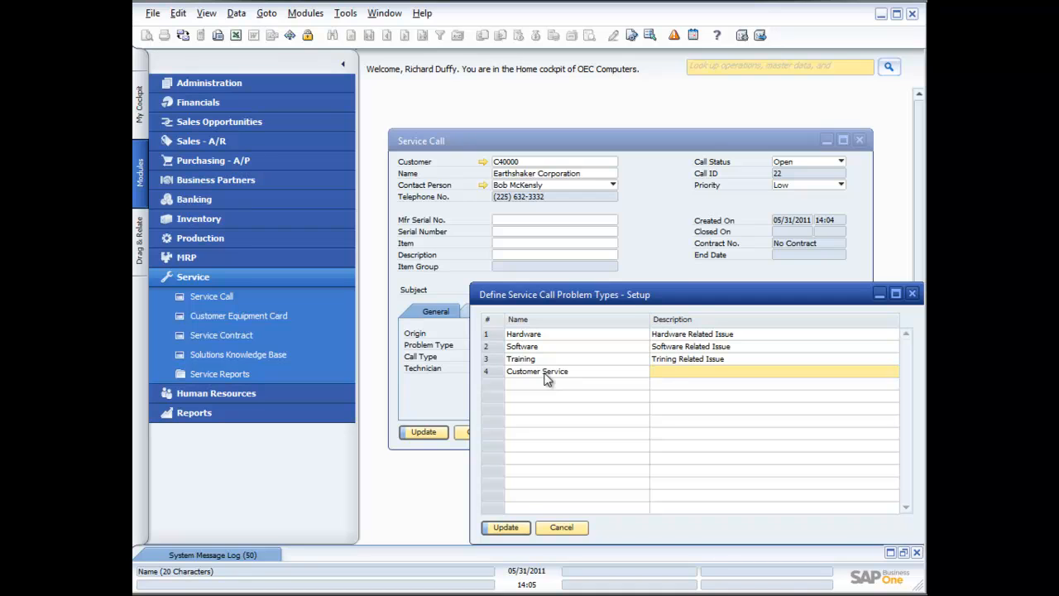
pyautogui.write('tomer Service Issue')
pyautogui.click(512, 529)
pyautogui.click(505, 526)
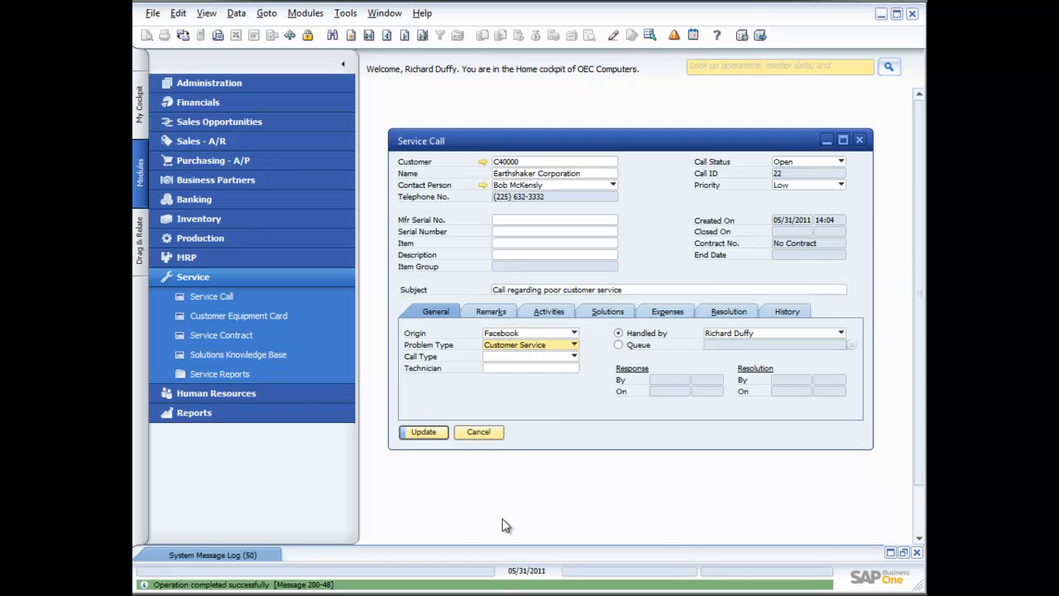
# Step: Define a new call type Complaint with description Complaint Logging and select it
pyautogui.click(575, 357)
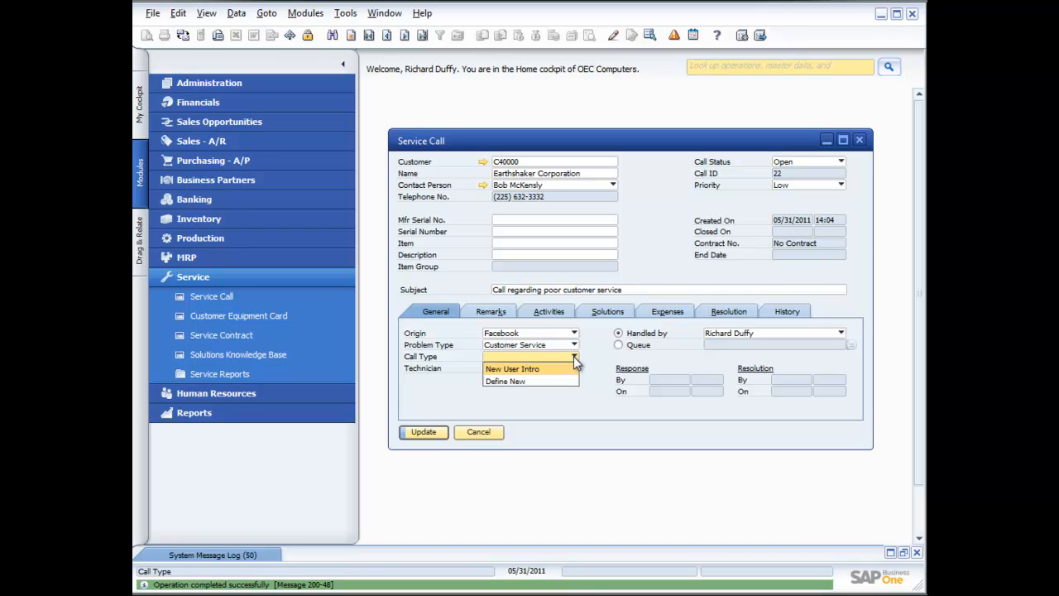
pyautogui.click(548, 381)
pyautogui.write('Complaint')
pyautogui.press('Tab')
pyautogui.write('Complaint Logging')
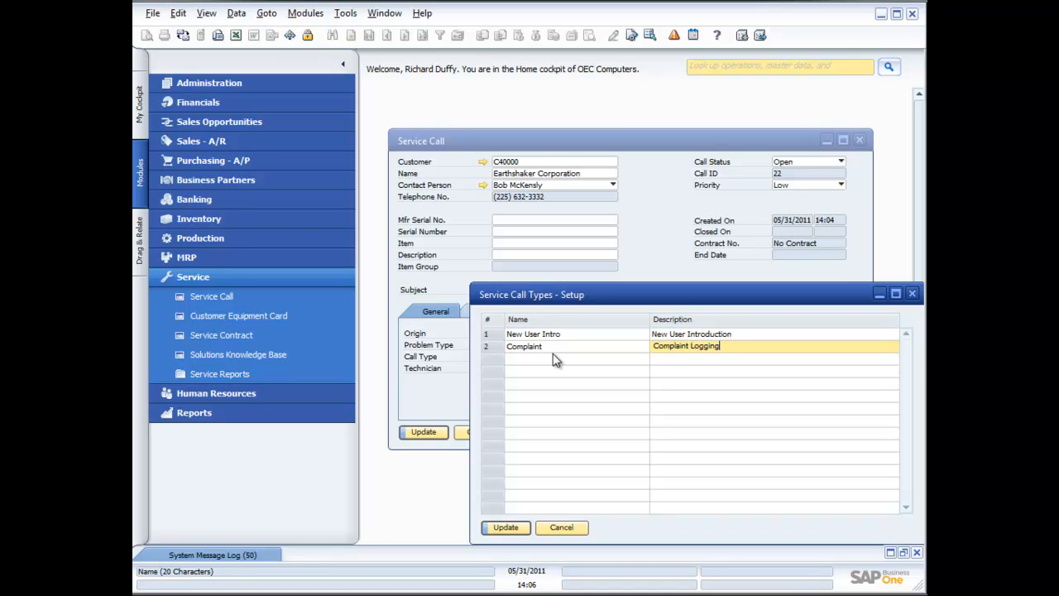
pyautogui.click(515, 527)
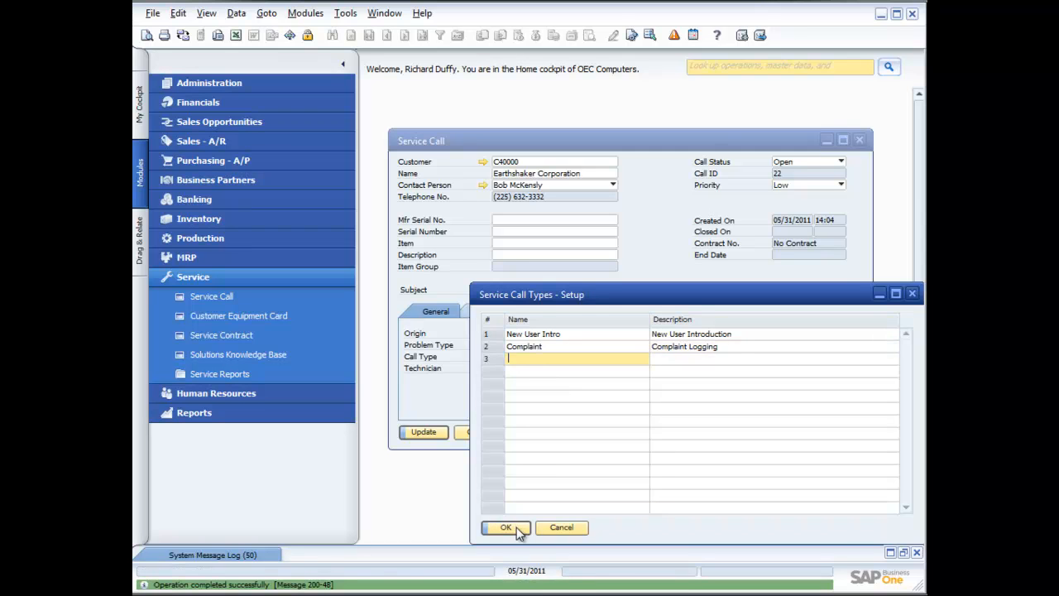
pyautogui.click(516, 527)
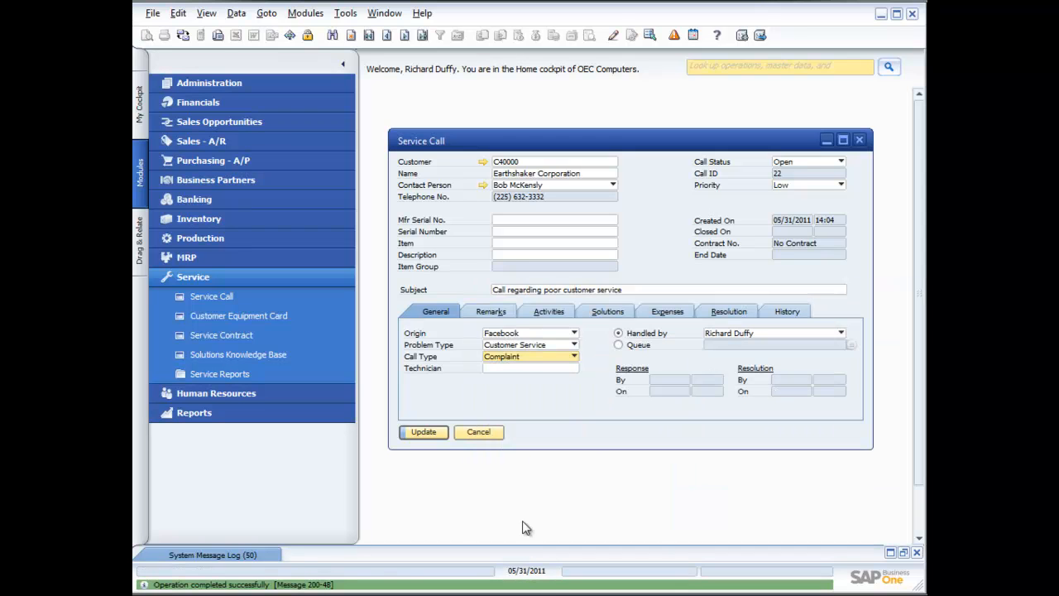
pyautogui.click(530, 369)
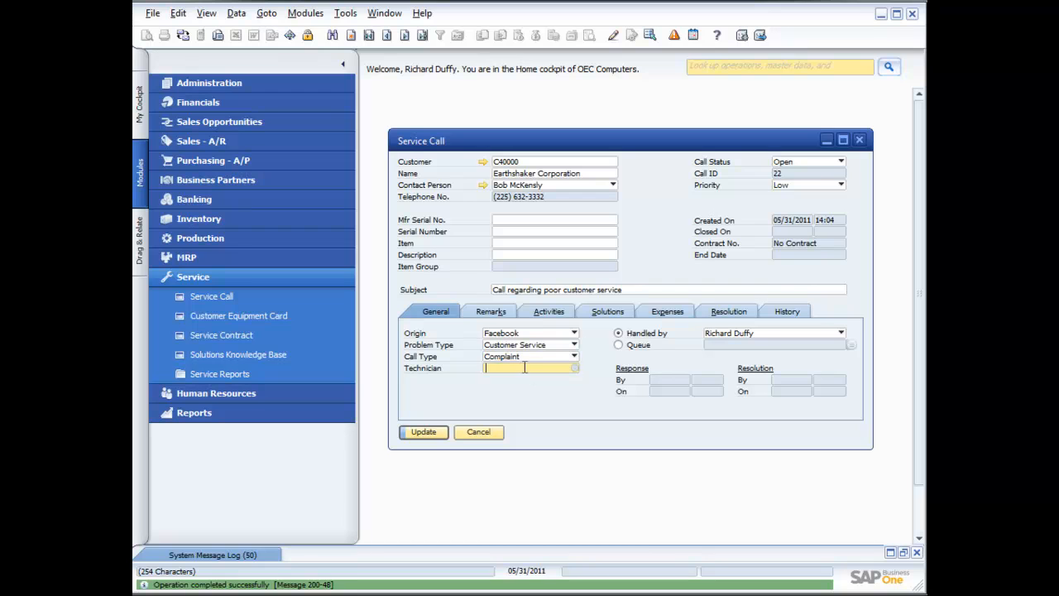
pyautogui.click(573, 368)
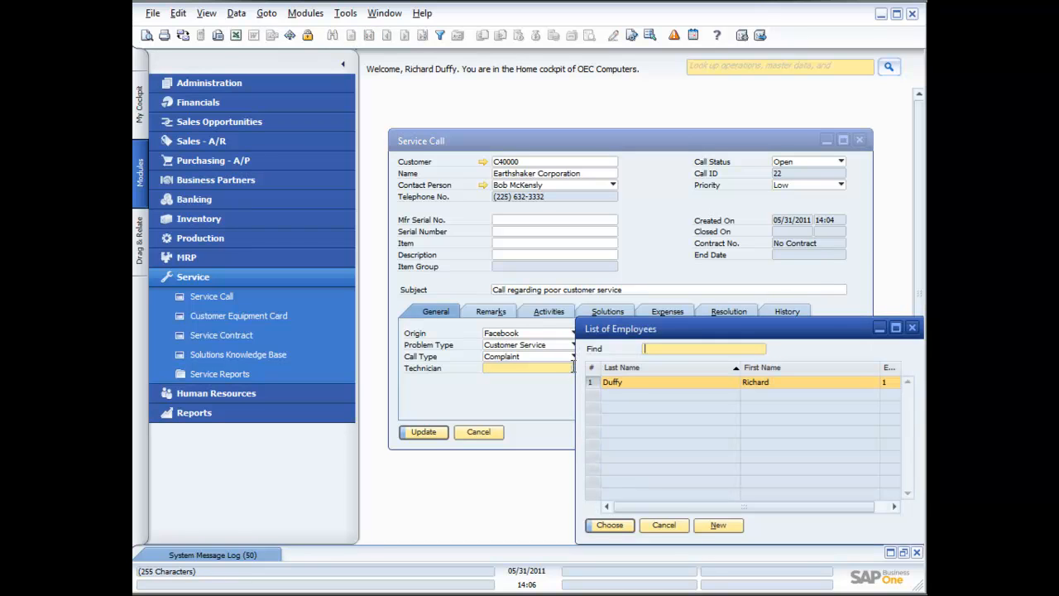
pyautogui.click(661, 526)
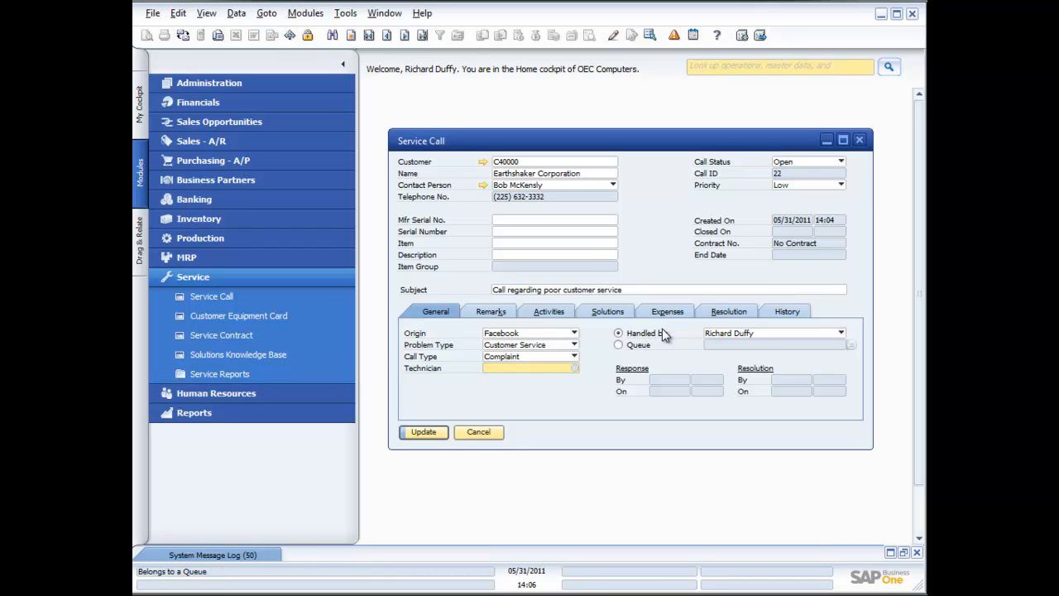
# Step: Add a remark that the contact called about an issue regarding a recent interaction with the field service team
pyautogui.click(493, 315)
pyautogui.click(490, 364)
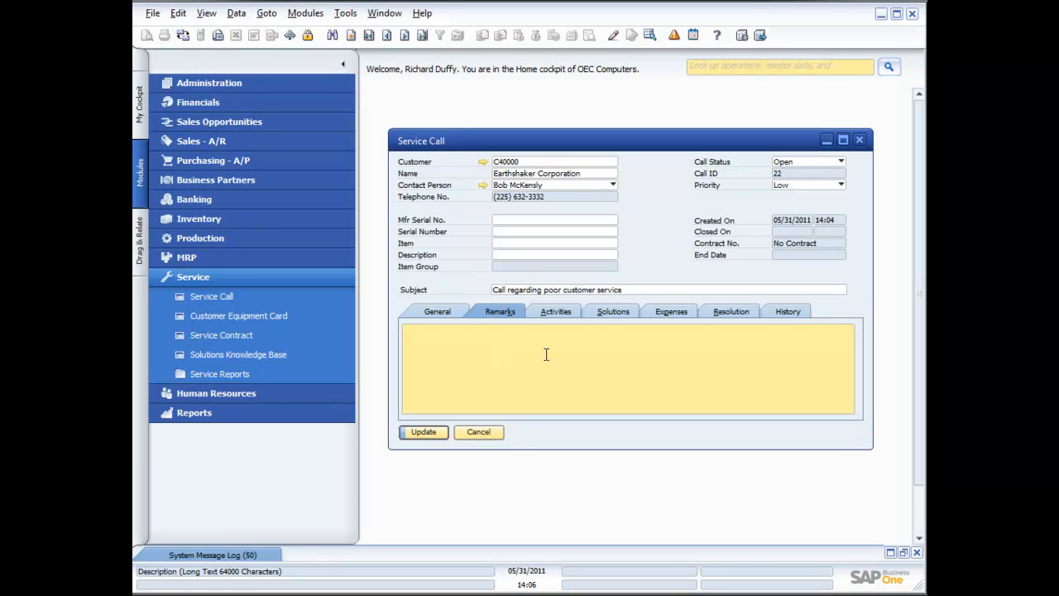
pyautogui.write('Bob called and he ha')
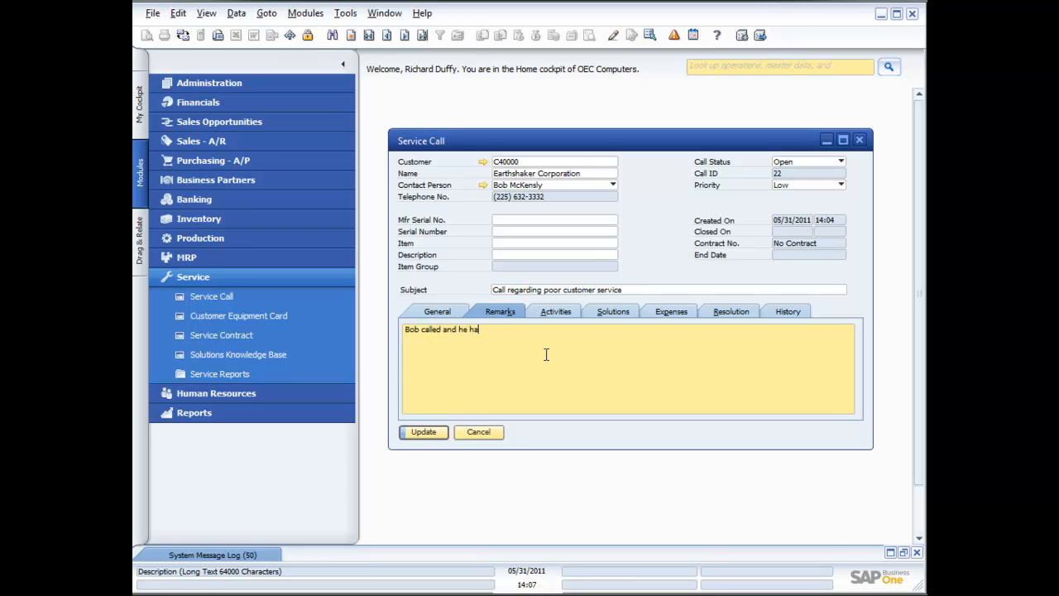
pyautogui.write('d an issue regarding a recent intera')
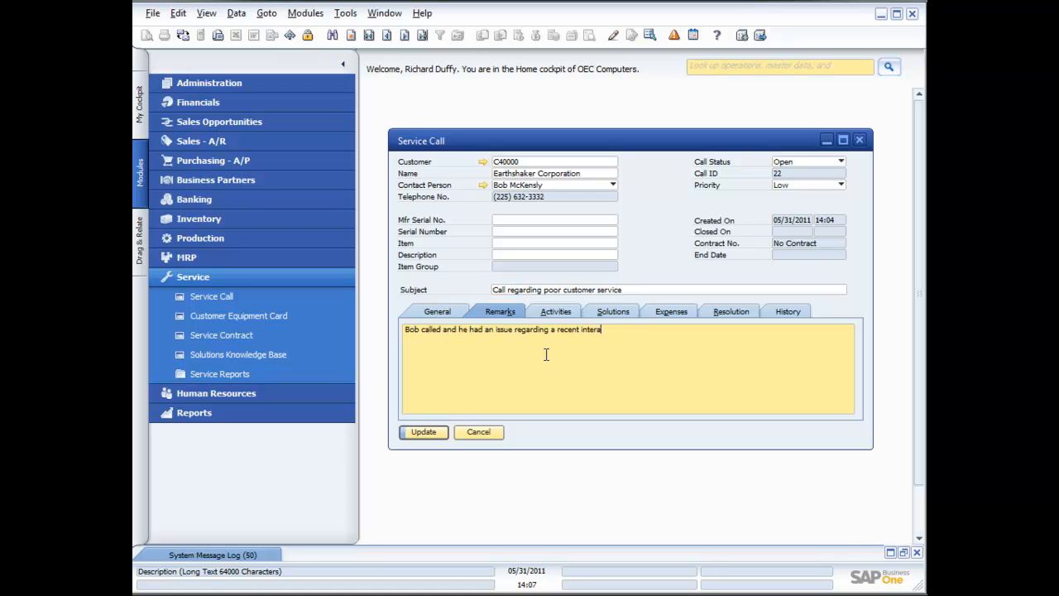
pyautogui.write('ction with the field service yeam')
# Step: Review the Activities, Solutions, Expenses, Resolution and History tabs and save the service call
pyautogui.click(557, 315)
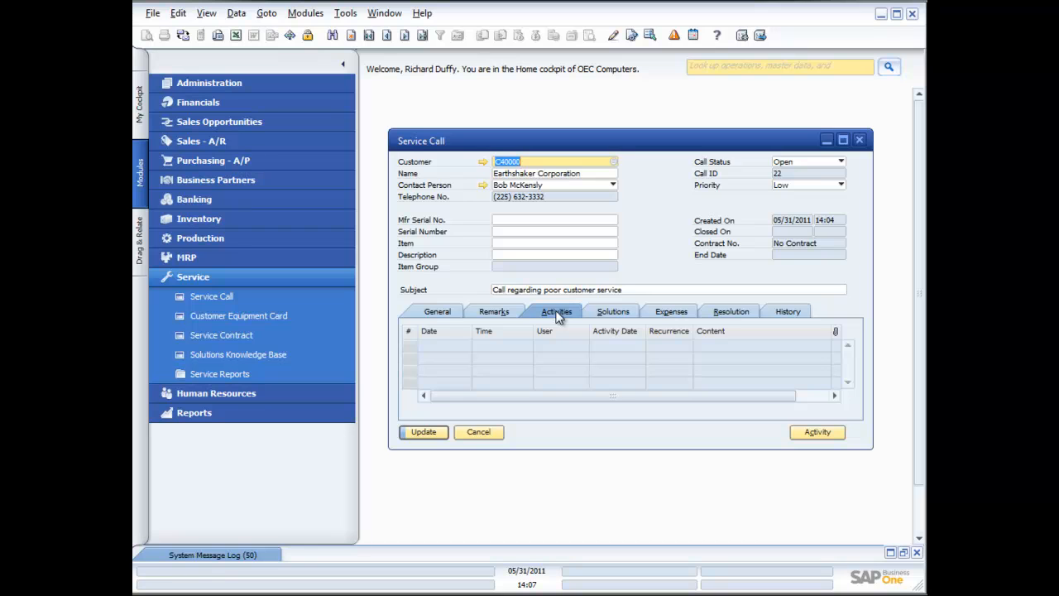
pyautogui.click(610, 311)
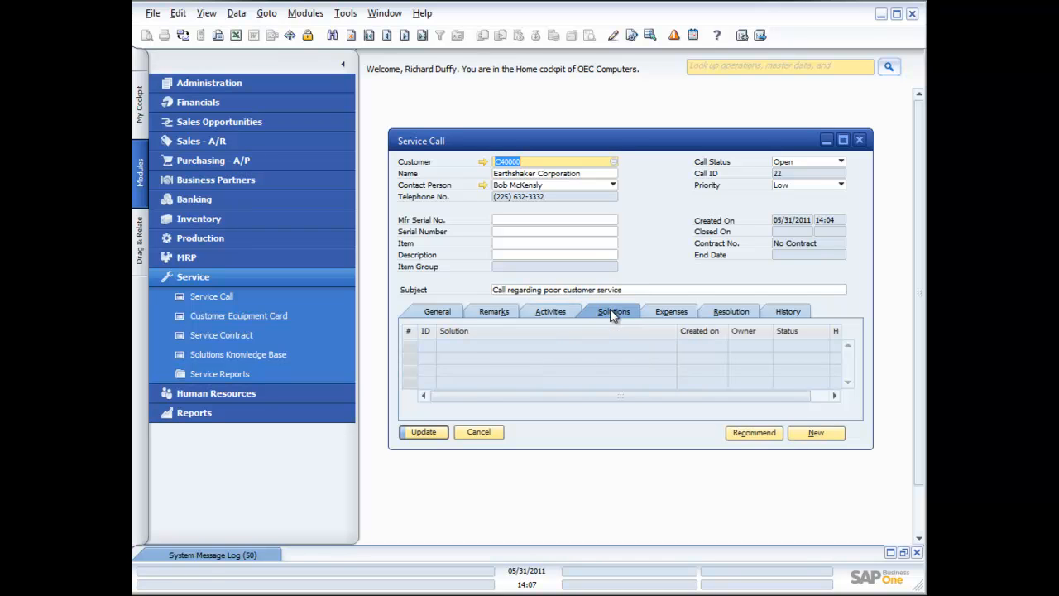
pyautogui.click(669, 313)
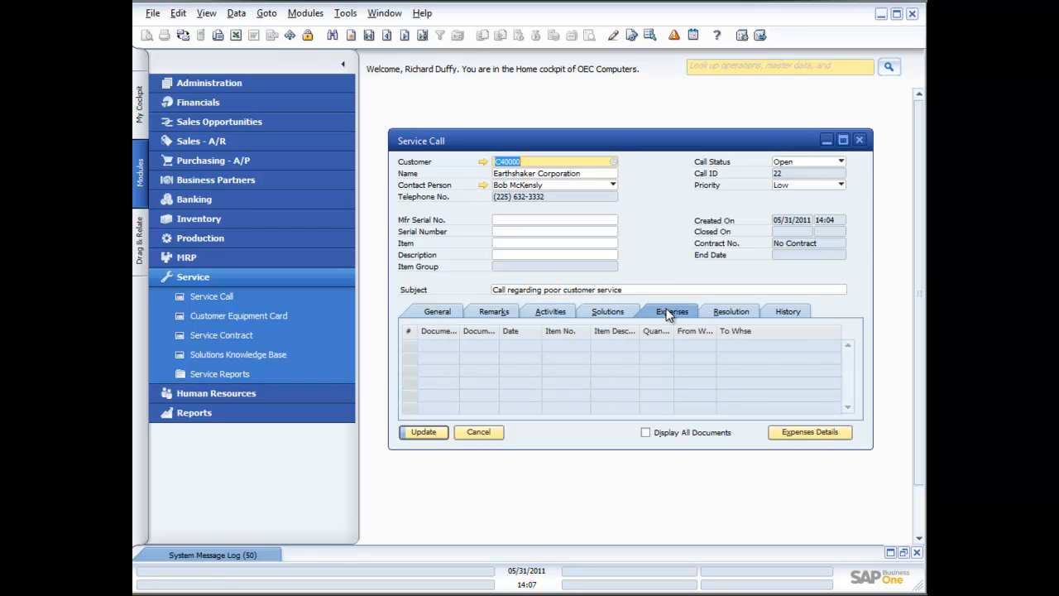
pyautogui.click(735, 311)
pyautogui.click(788, 313)
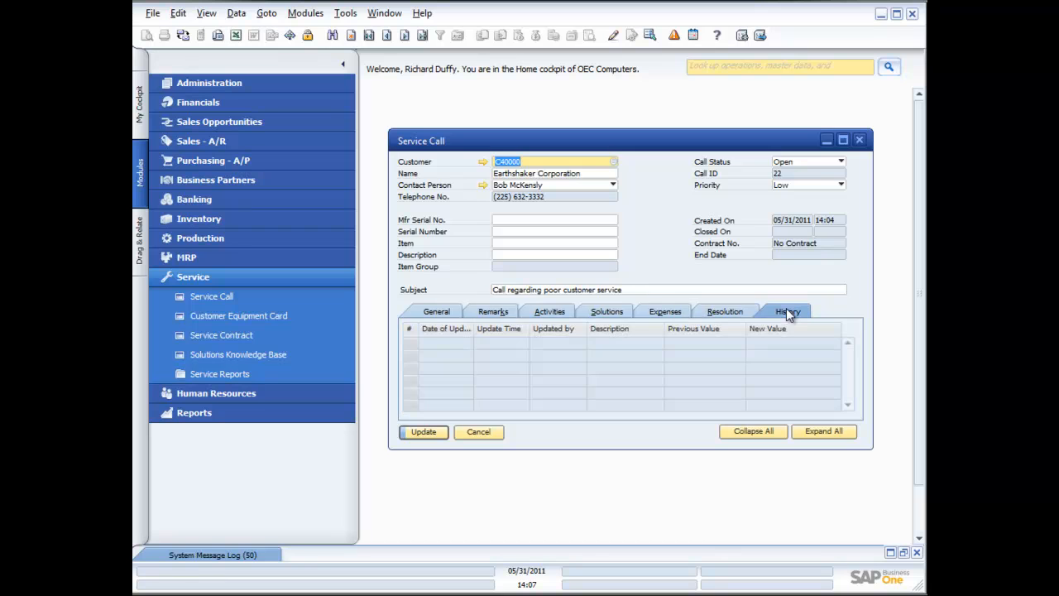
pyautogui.click(423, 432)
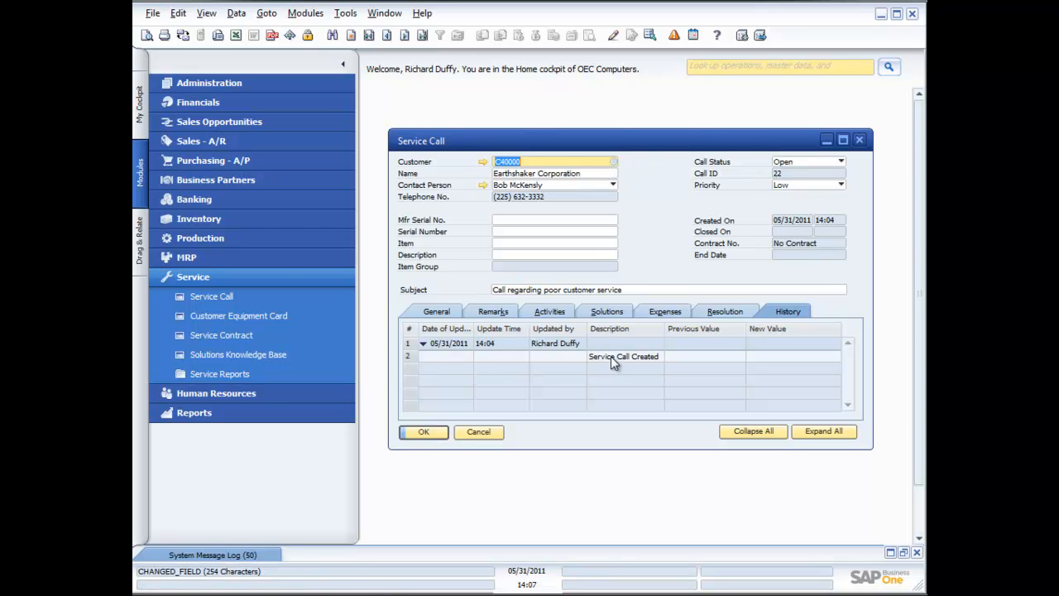
# Step: Assign the logged-in employee as technician on the General tab and update the service call
pyautogui.click(431, 315)
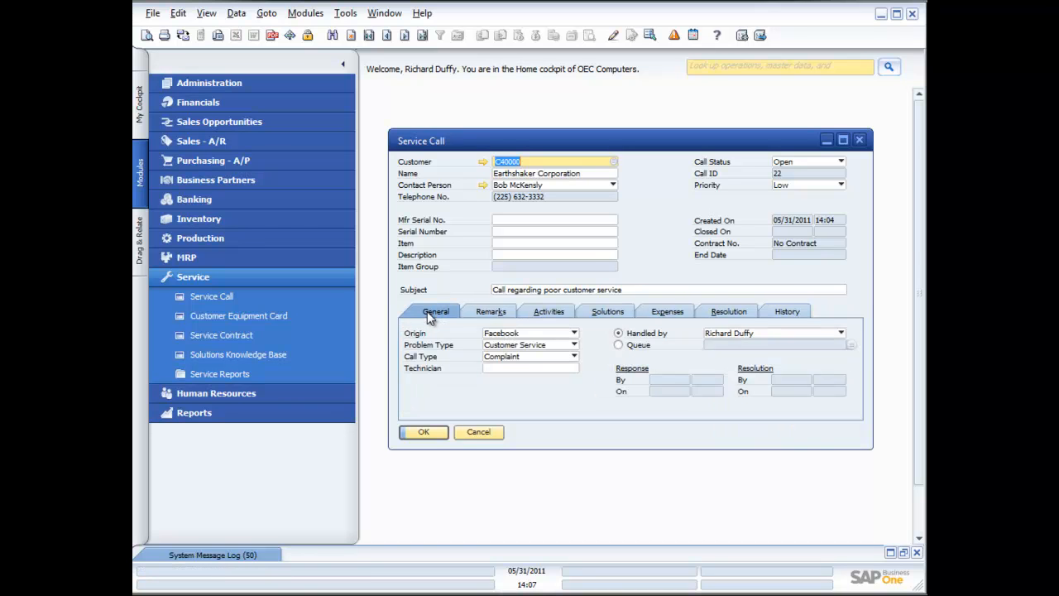
pyautogui.click(535, 369)
pyautogui.click(573, 368)
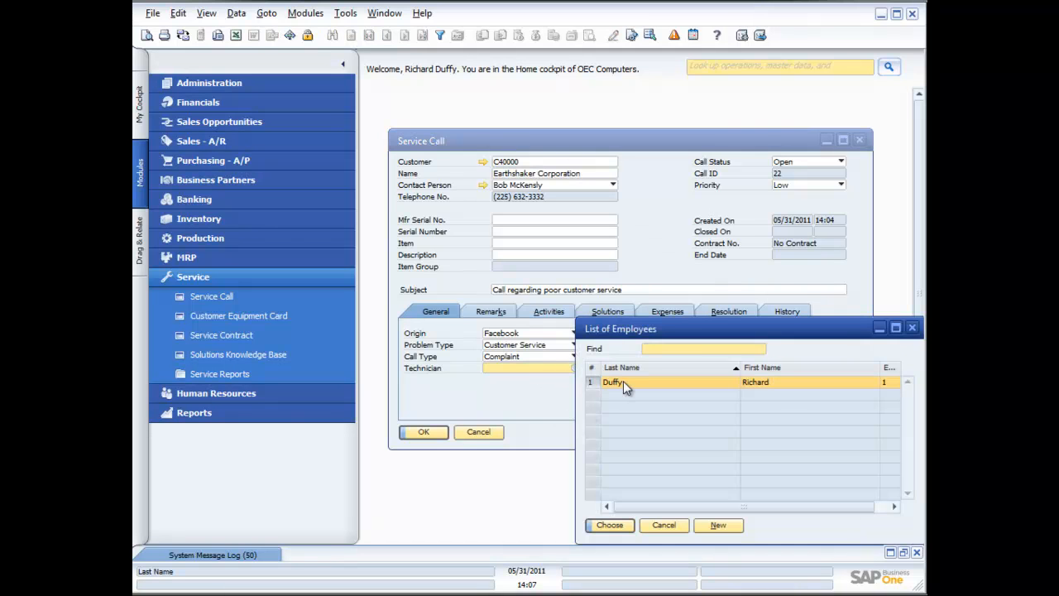
pyautogui.doubleClick(623, 382)
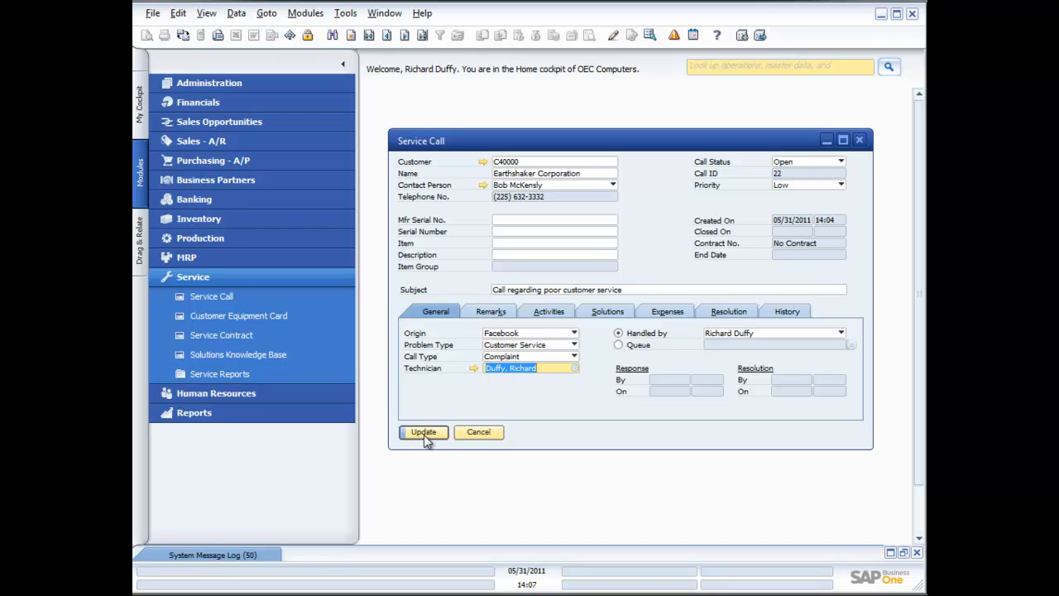
pyautogui.click(424, 433)
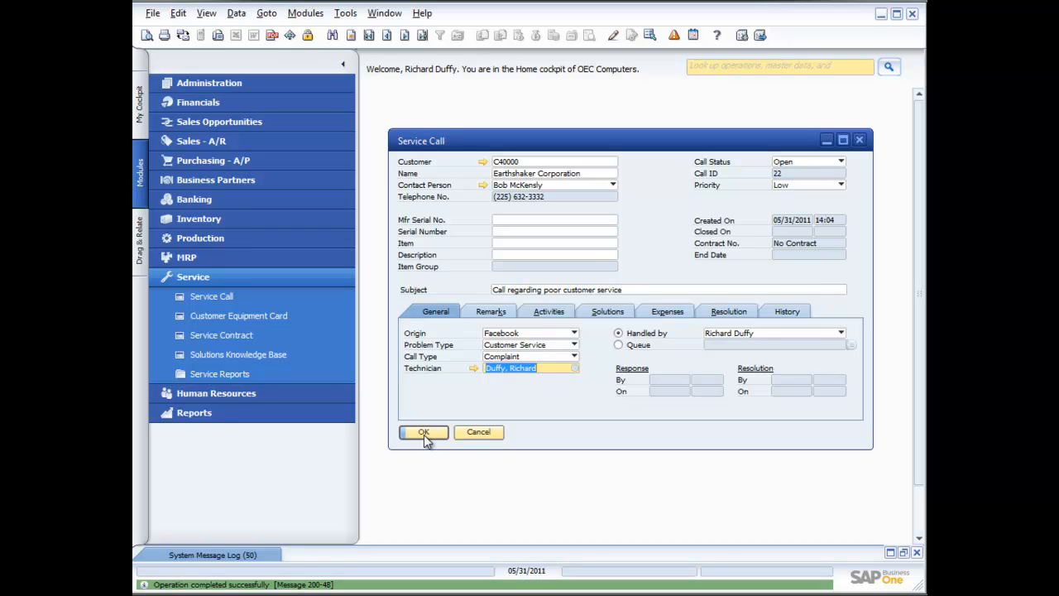
# Step: Start a new activity from the service call's Activities tab and set the activity type to Customer Service
pyautogui.click(785, 311)
pyautogui.click(436, 311)
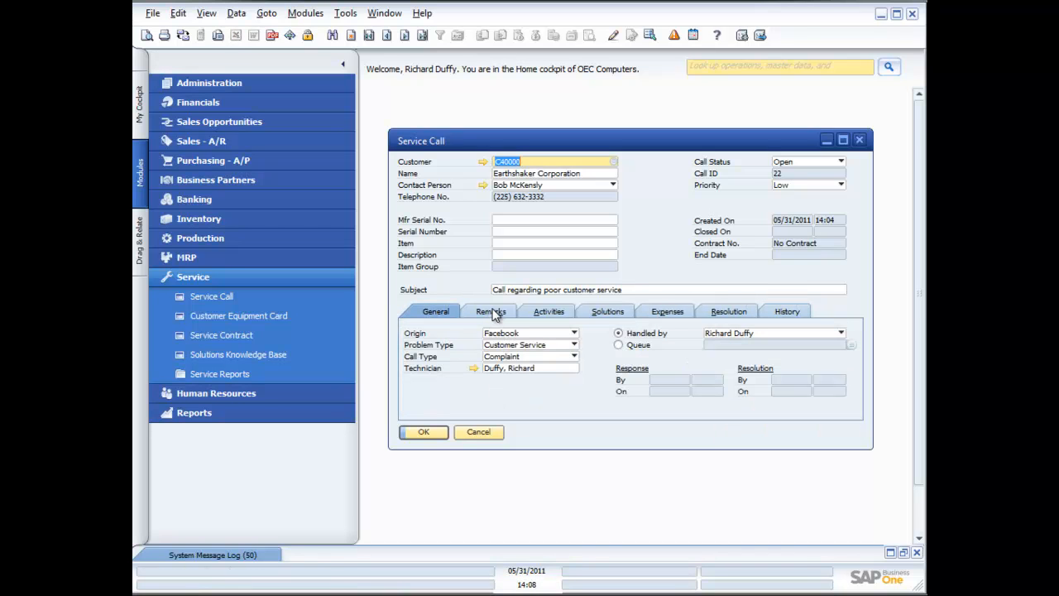
pyautogui.click(495, 312)
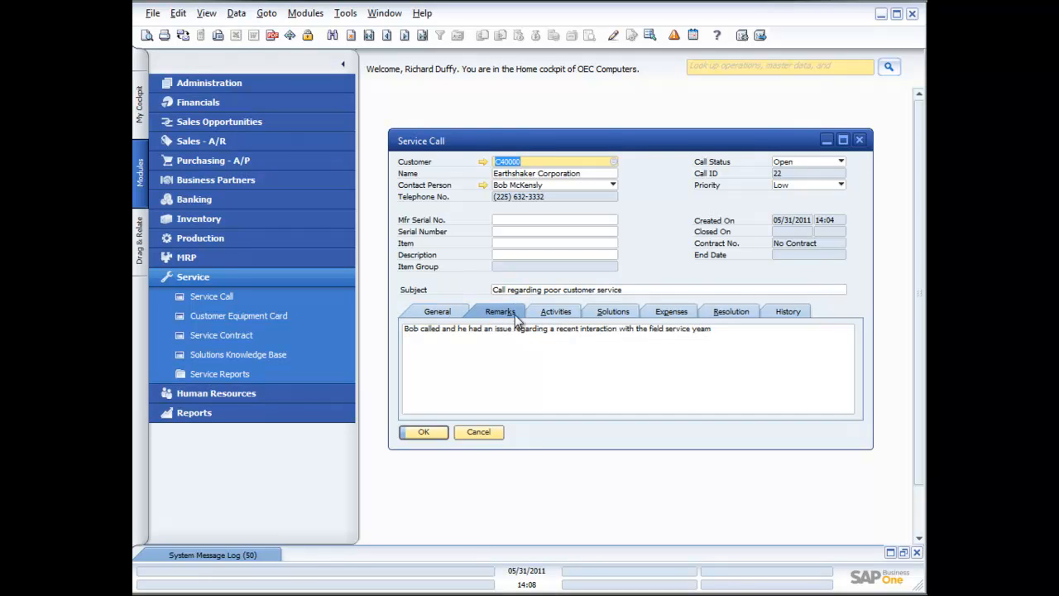
pyautogui.click(557, 315)
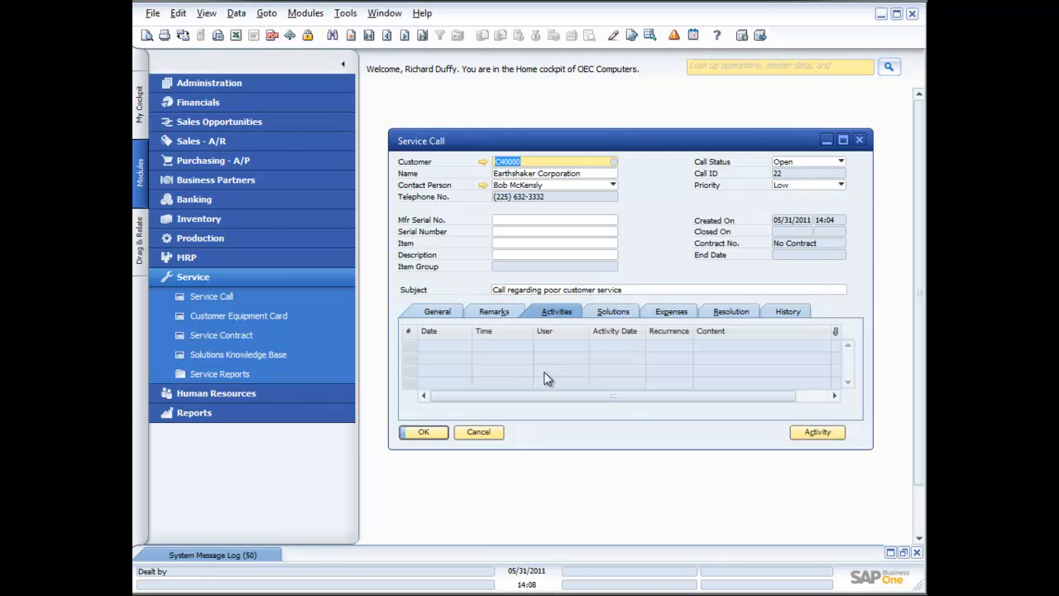
pyautogui.click(811, 437)
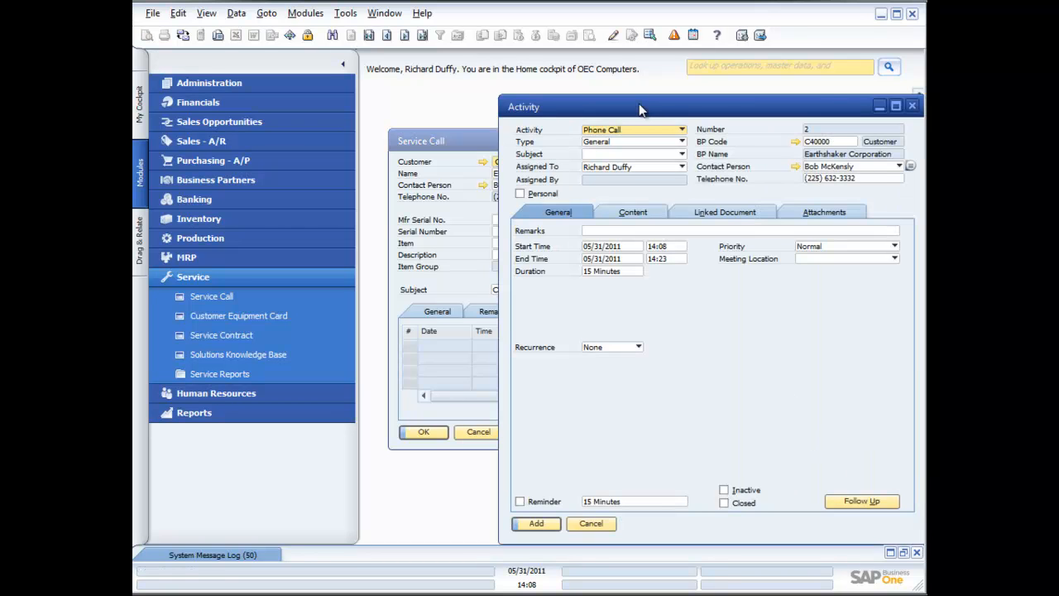
pyautogui.moveTo(640, 109); pyautogui.dragTo(588, 96)
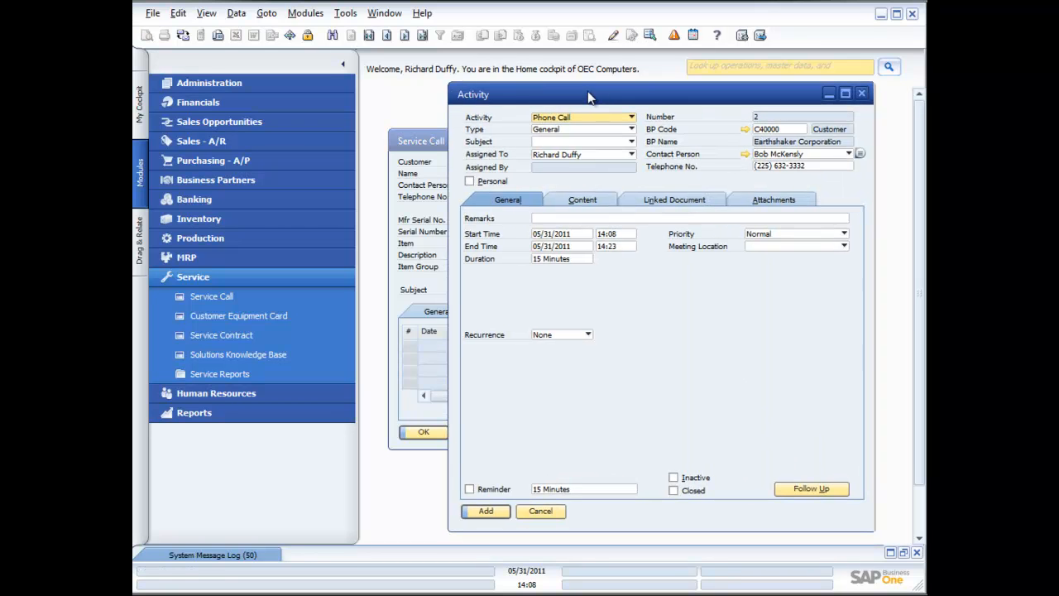
pyautogui.click(631, 133)
pyautogui.click(601, 141)
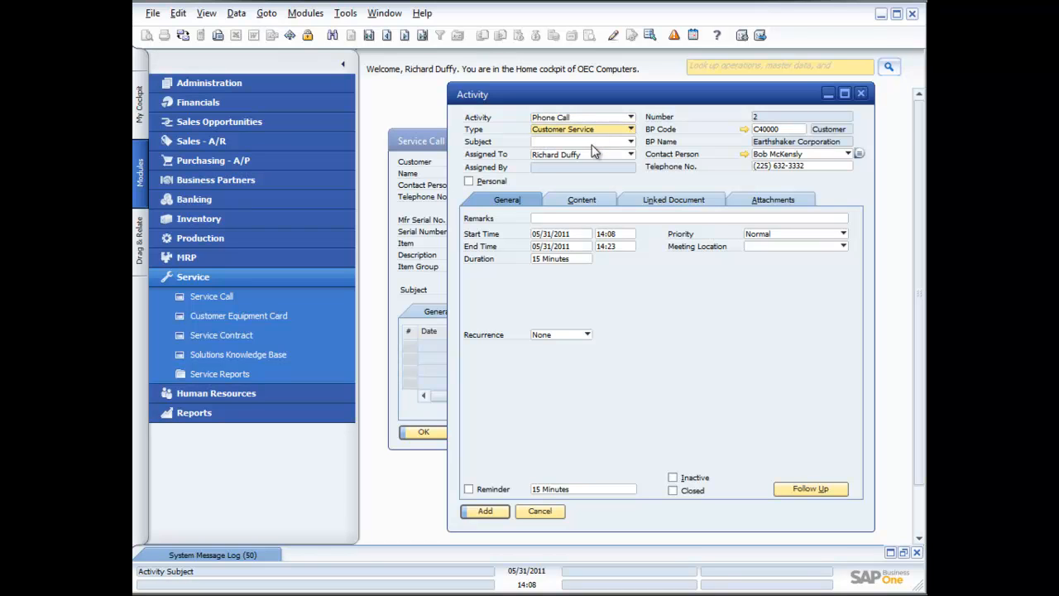
# Step: Define a new activity subject Complaint Follow Up and select it as the activity's subject
pyautogui.click(630, 141)
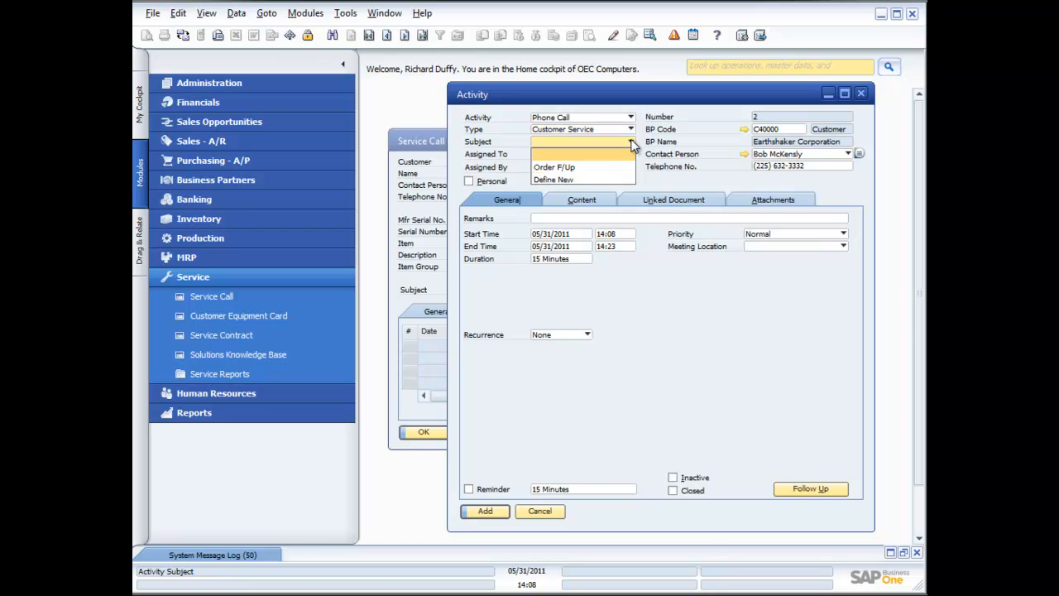
pyautogui.click(565, 178)
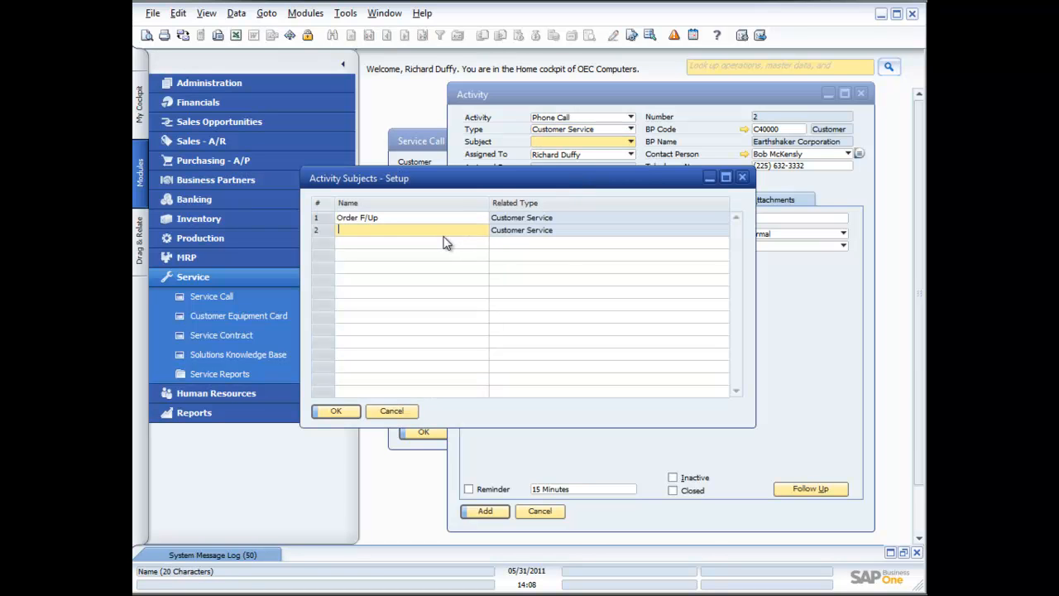
pyautogui.write('Complaint F')
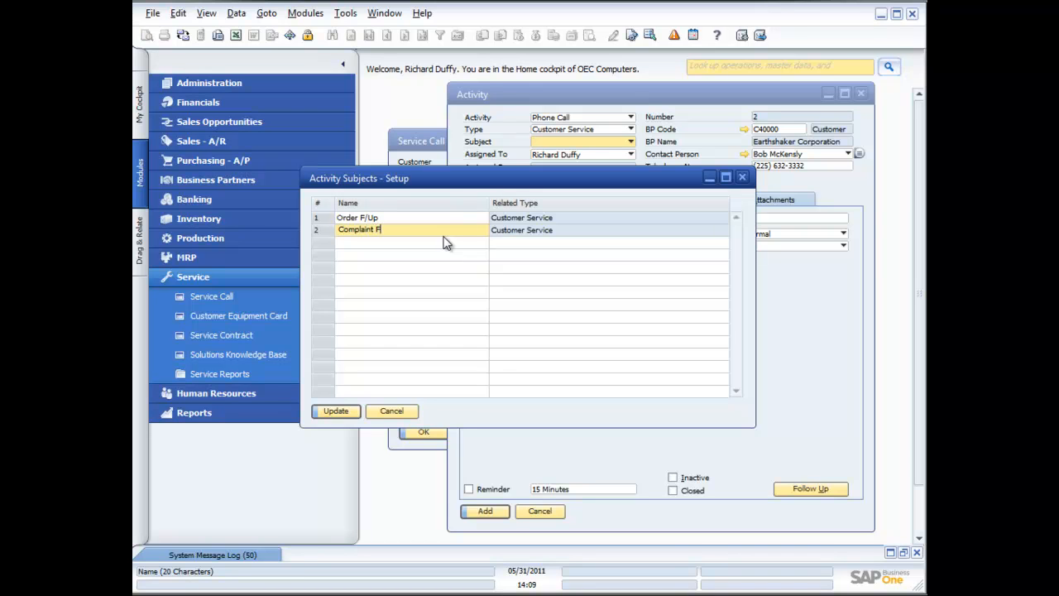
pyautogui.write('ollow Up')
pyautogui.click(342, 413)
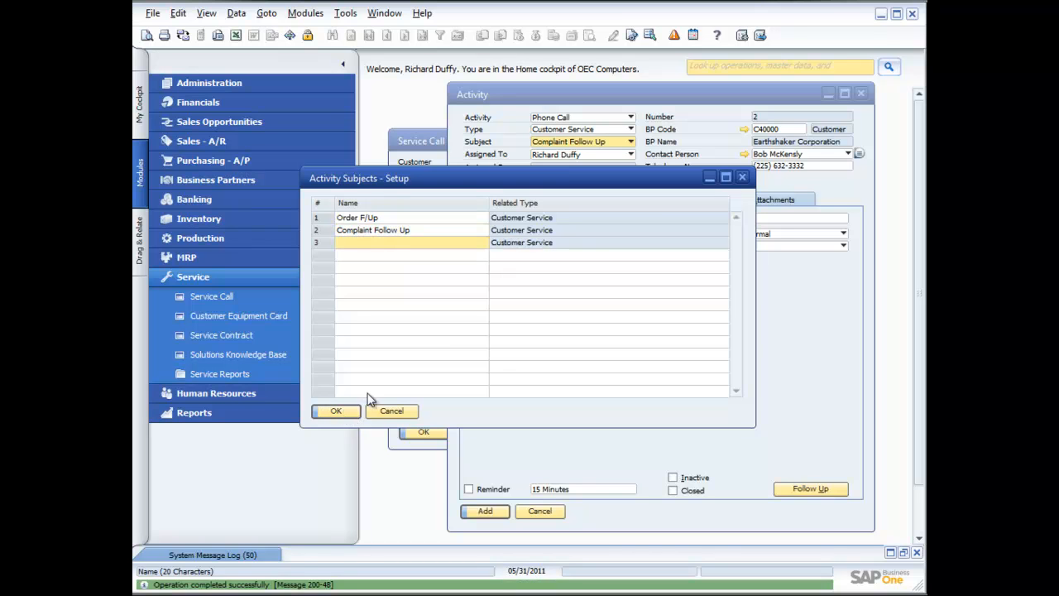
pyautogui.click(339, 412)
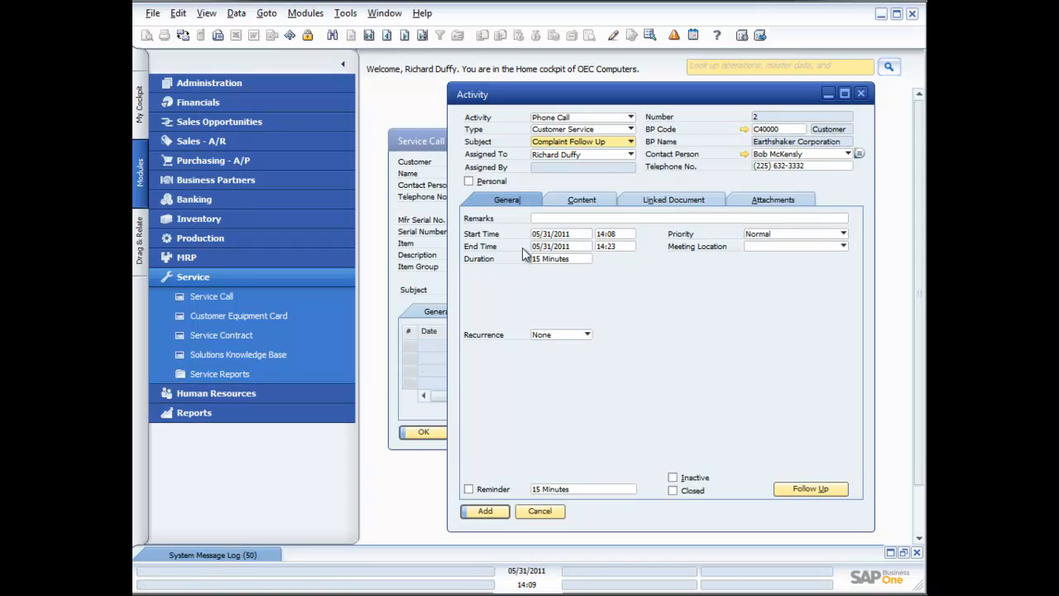
# Step: Keep the activity assigned to the logged-in employee and enter a remark about calling the contact to explain the situation and offer a discount
pyautogui.click(631, 155)
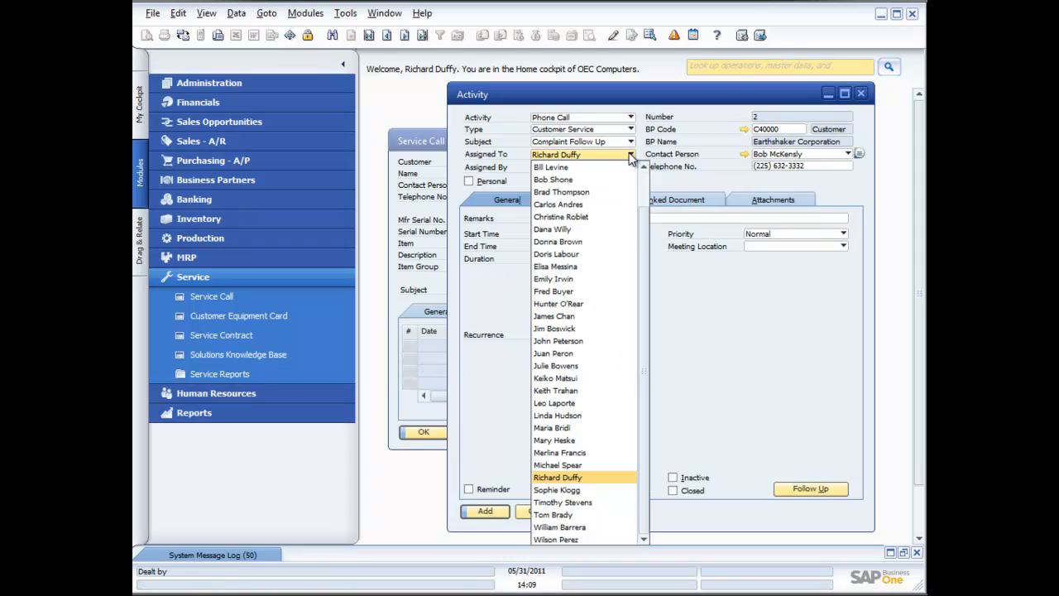
pyautogui.moveTo(643, 293); pyautogui.dragTo(637, 318)
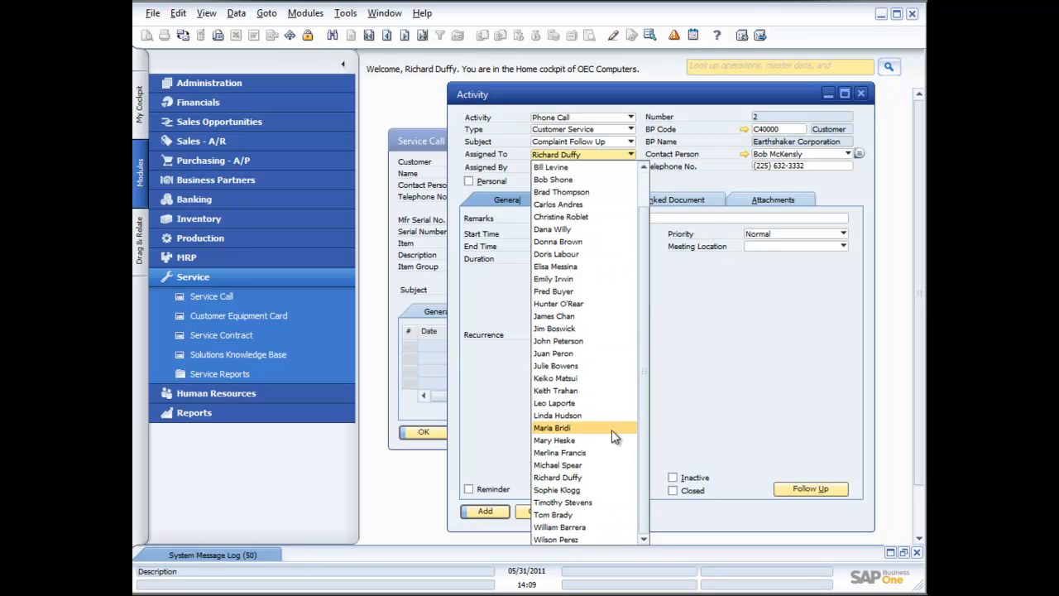
pyautogui.click(589, 480)
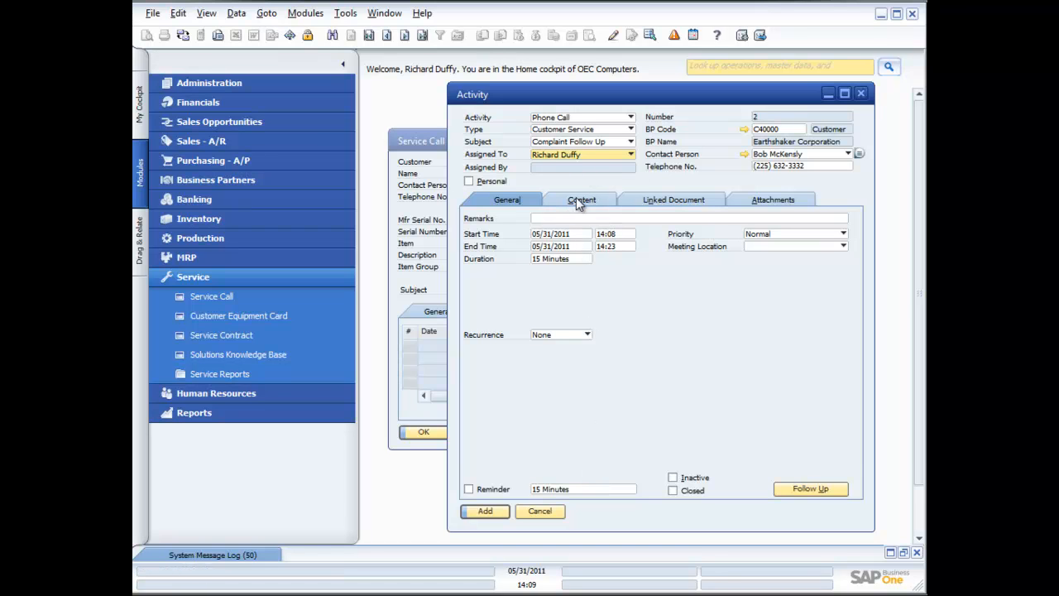
pyautogui.click(573, 217)
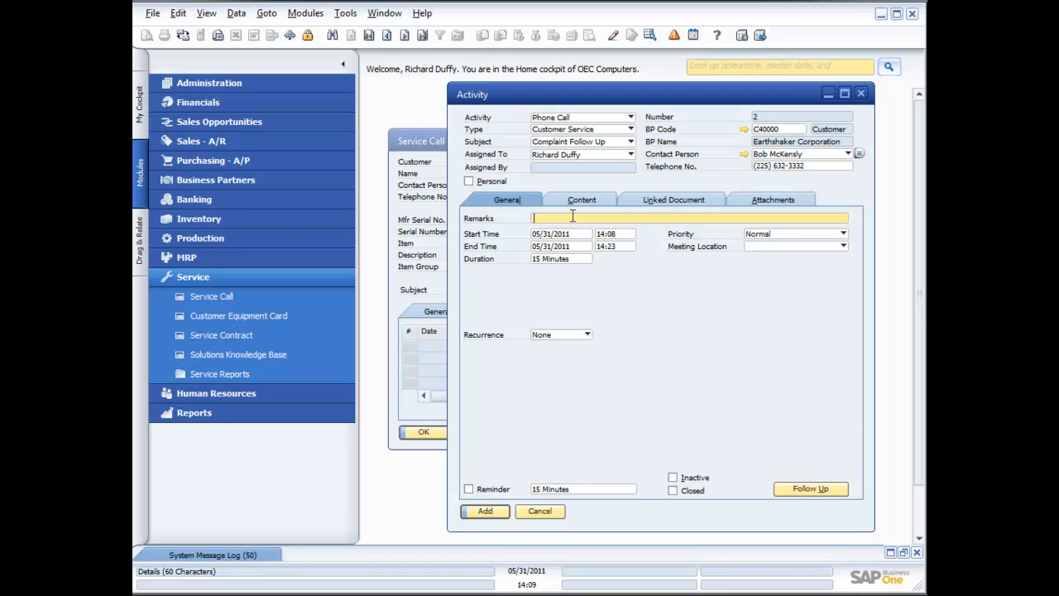
pyautogui.write('Called bob to explain the situaltion and offered to')
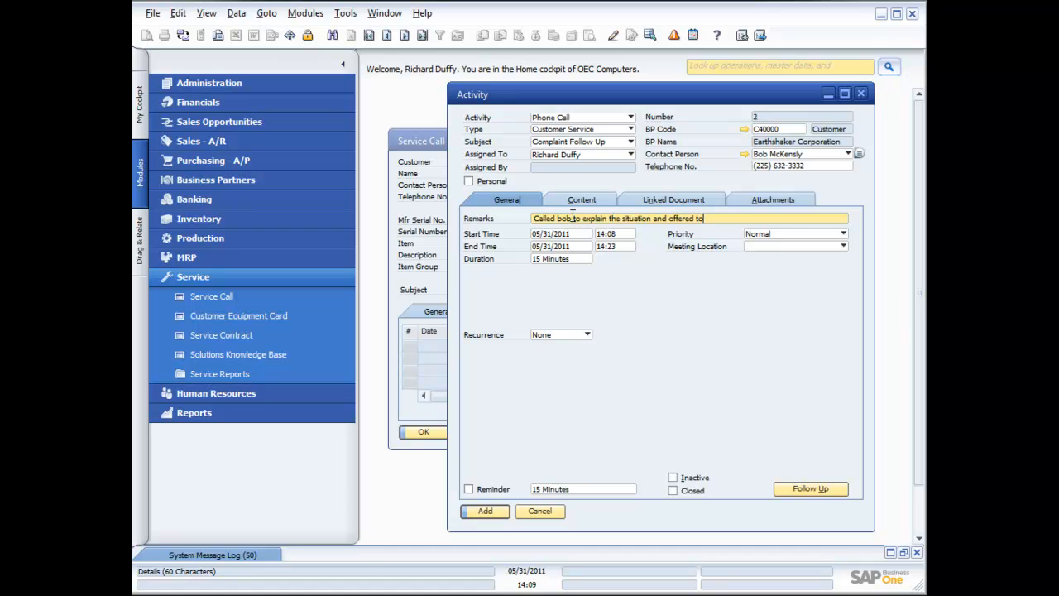
pyautogui.write(' discuount')
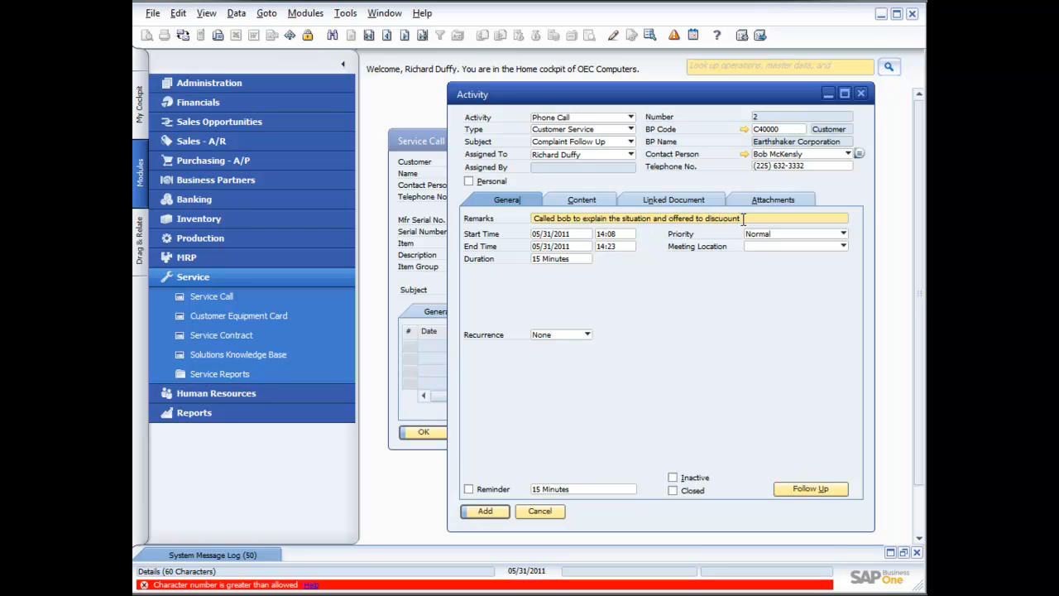
pyautogui.press('BackSpace')
pyautogui.press('BackSpace')
pyautogui.press('BackSpace')
pyautogui.press('BackSpace')
pyautogui.press('BackSpace')
pyautogui.press('BackSpace')
pyautogui.press('BackSpace')
pyautogui.press('BackSpace')
pyautogui.press('BackSpace')
pyautogui.press('BackSpace')
pyautogui.press('BackSpace')
pyautogui.press('BackSpace')
pyautogui.write('discount')
# Step: Write the activity content noting a 5% discount offered on the maintenance renewal as an apology, which the contact accepted happily
pyautogui.click(585, 202)
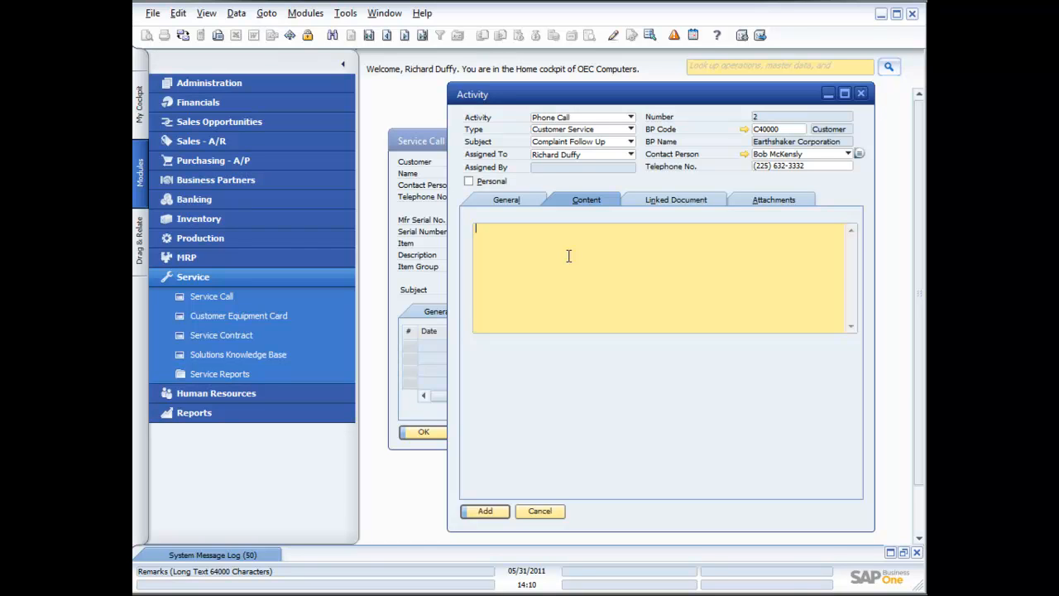
pyautogui.write('Offered Bob a 5% discount when he re')
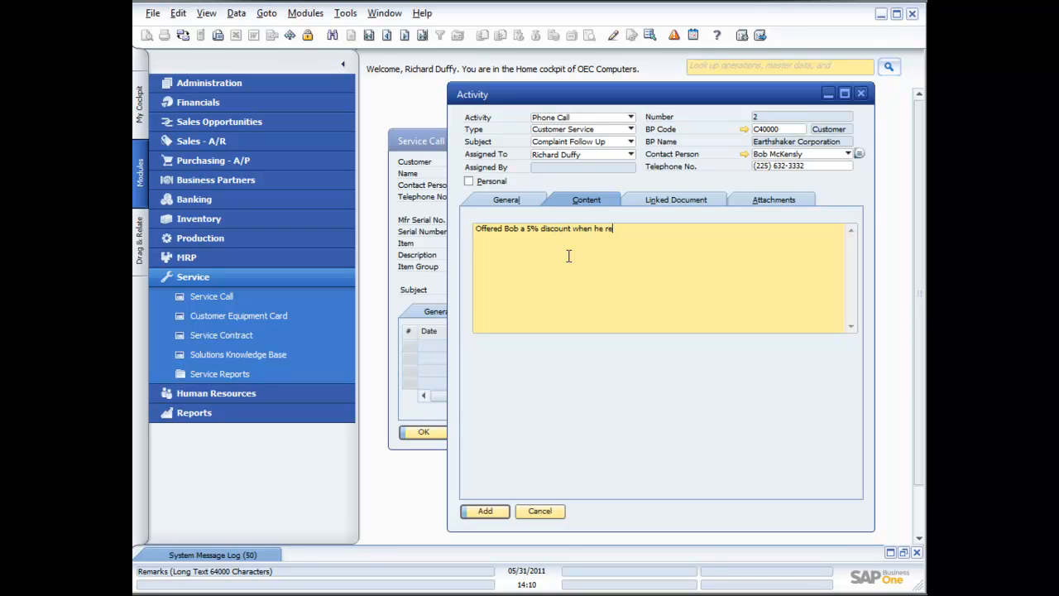
pyautogui.write('news his maintenance to say sorry for the poo')
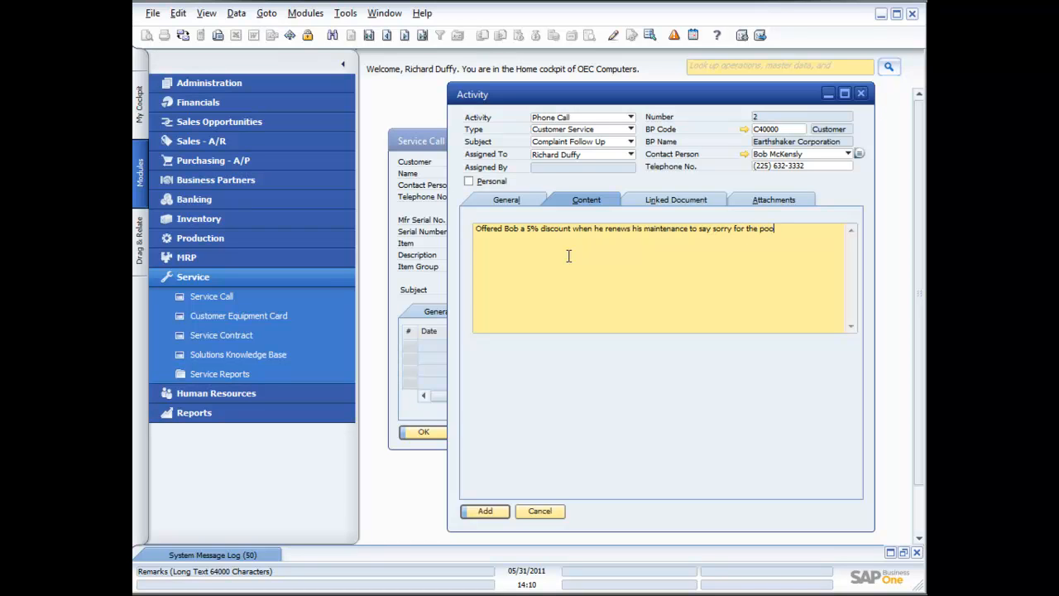
pyautogui.write('r experience. bob was happy with the ')
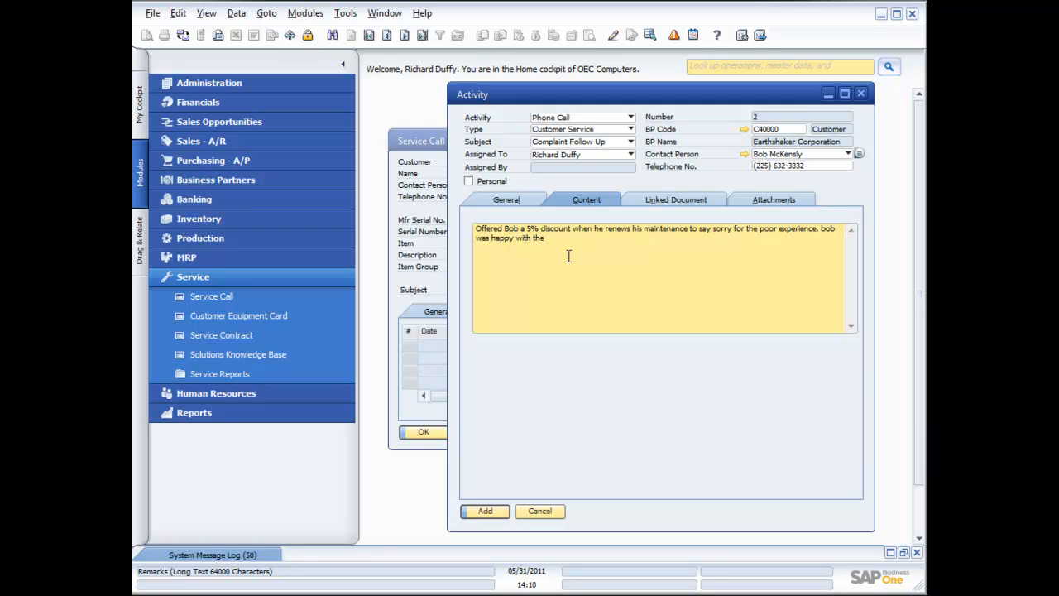
pyautogui.write('resolution.')
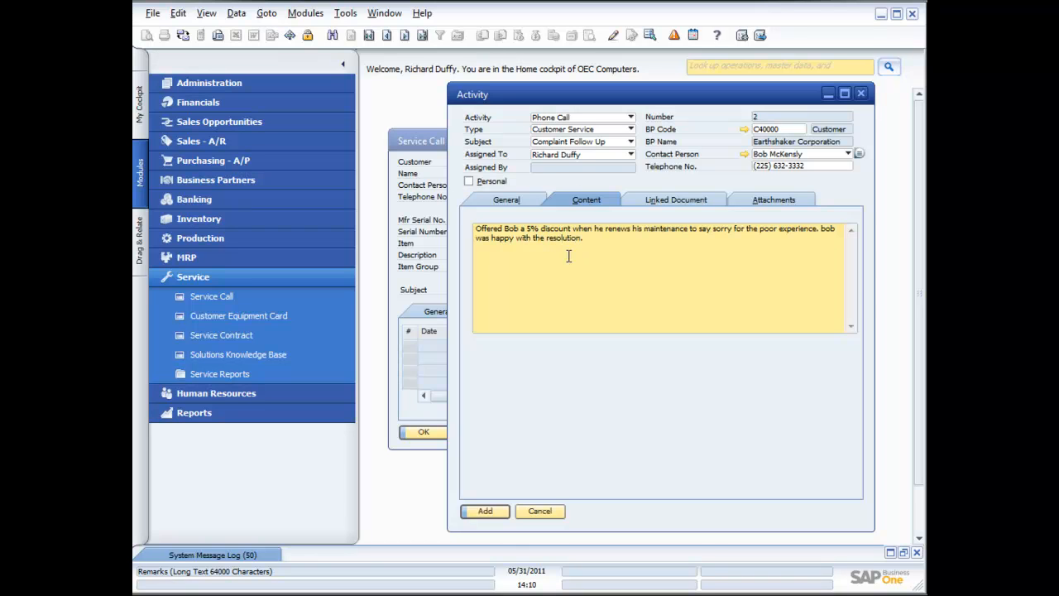
# Step: Link the activity to the customer's first sales order on the Linked Document tab
pyautogui.click(678, 203)
pyautogui.click(639, 240)
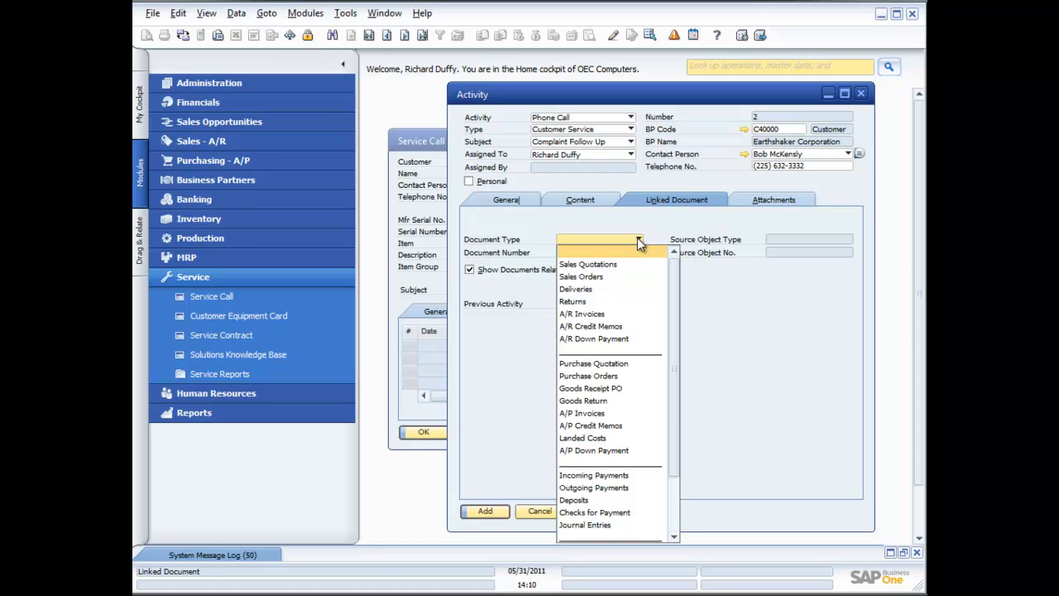
pyautogui.moveTo(676, 416); pyautogui.dragTo(676, 469)
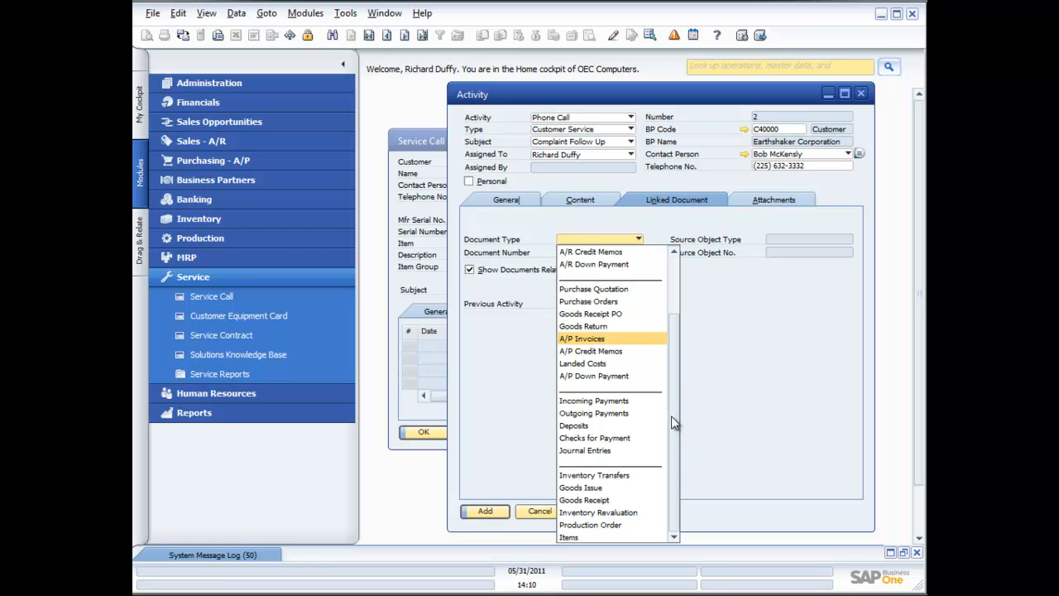
pyautogui.moveTo(673, 423); pyautogui.dragTo(674, 346)
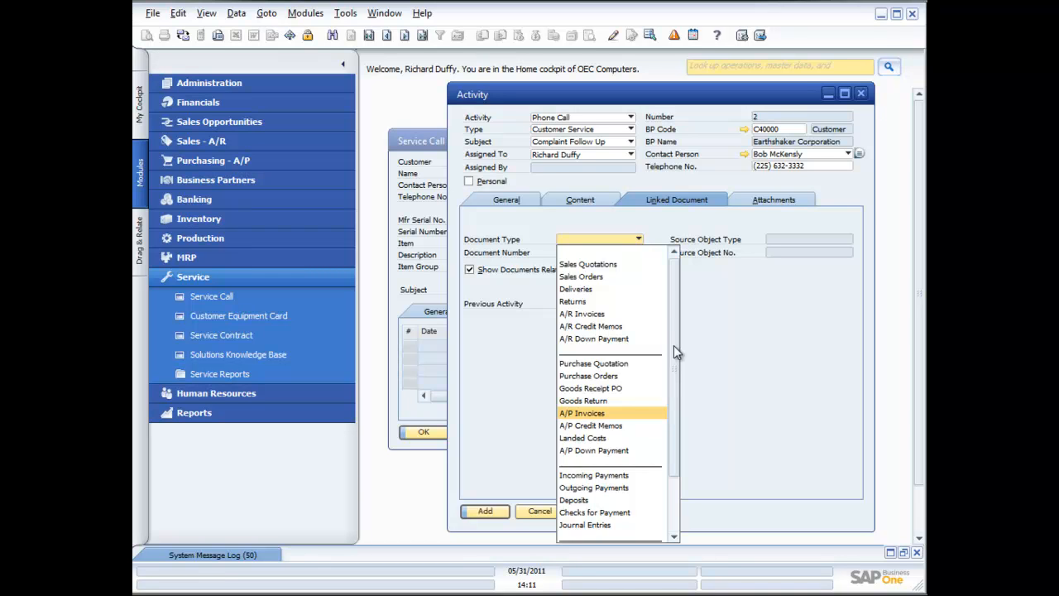
pyautogui.click(588, 277)
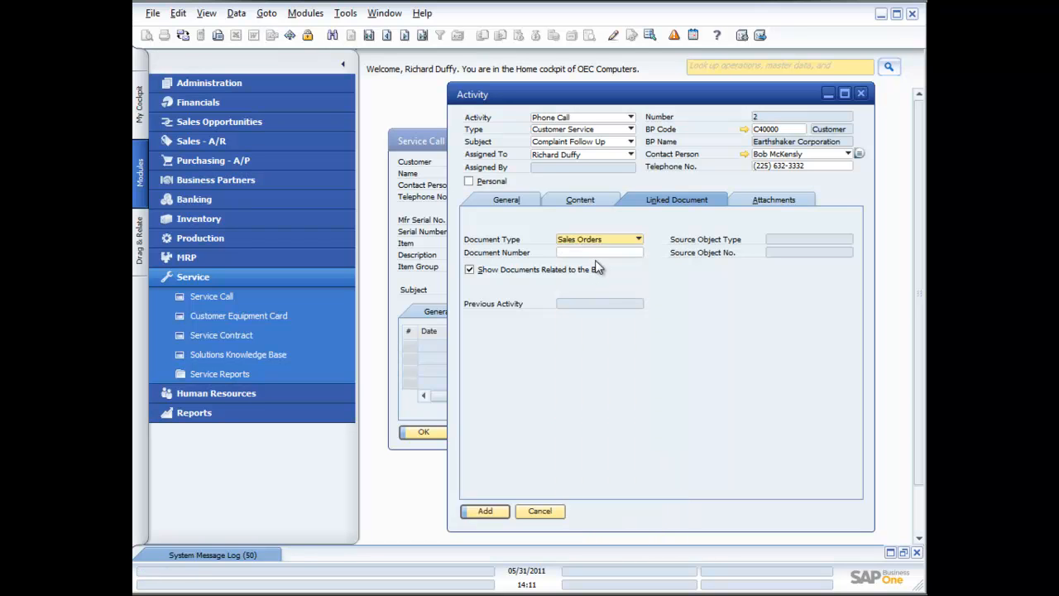
pyautogui.click(596, 253)
pyautogui.click(639, 253)
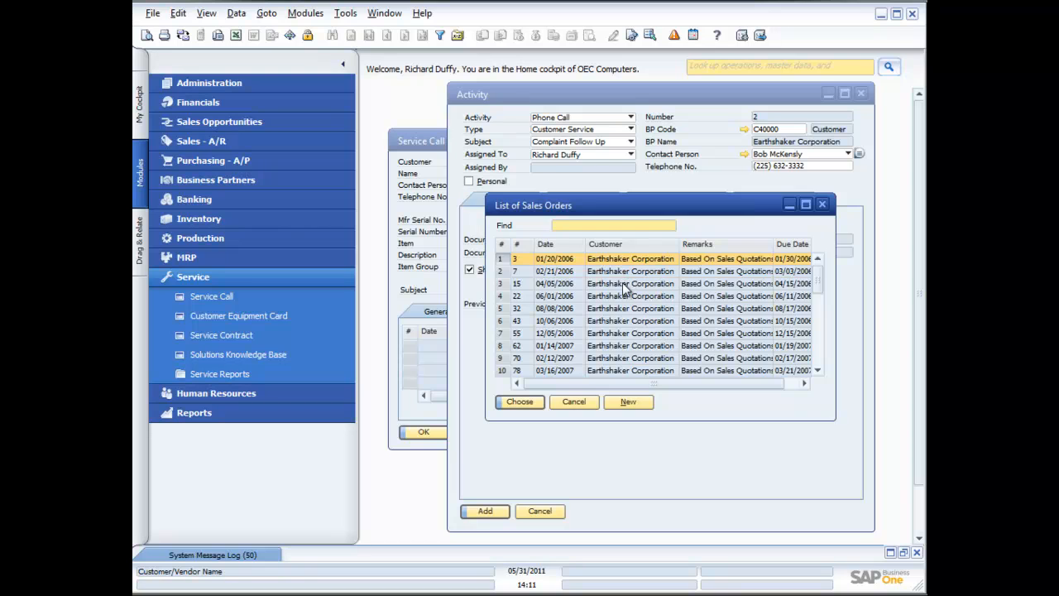
pyautogui.doubleClick(608, 257)
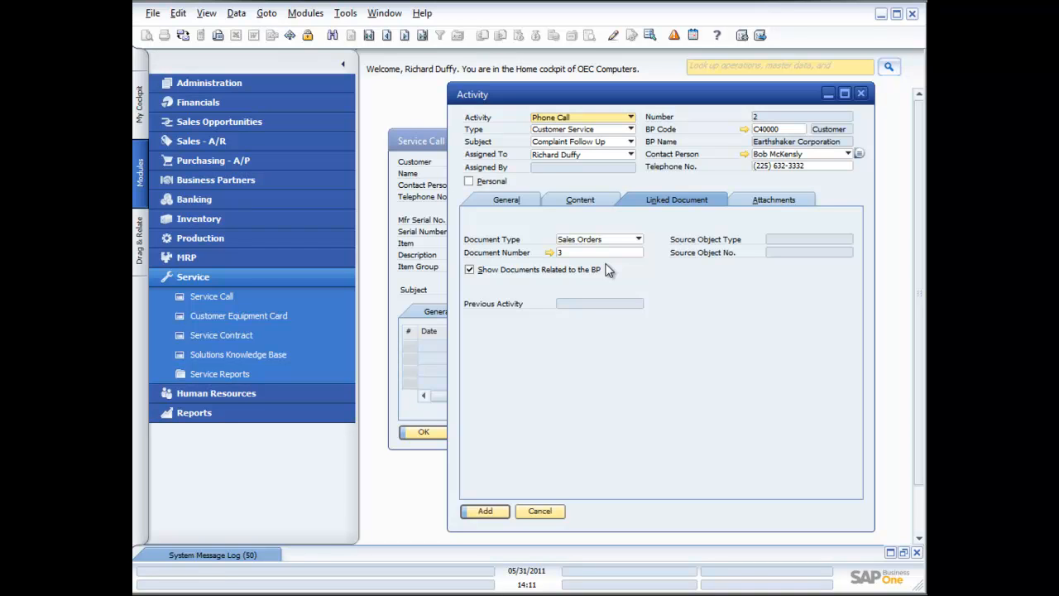
# Step: Mark the activity as closed and add it to the service call, confirming the closure
pyautogui.click(507, 204)
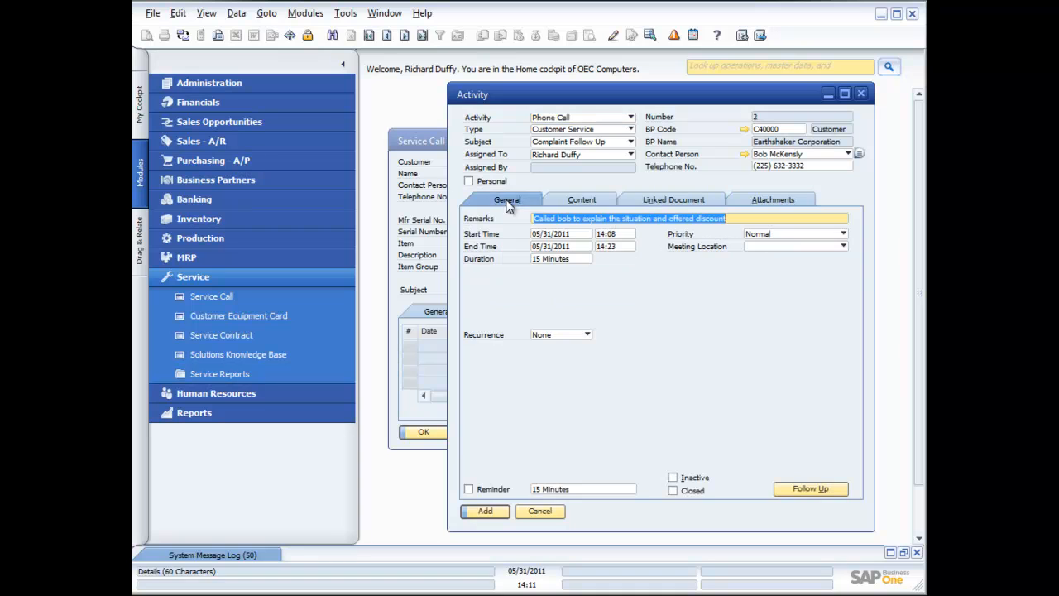
pyautogui.click(812, 489)
pyautogui.click(673, 491)
pyautogui.click(487, 509)
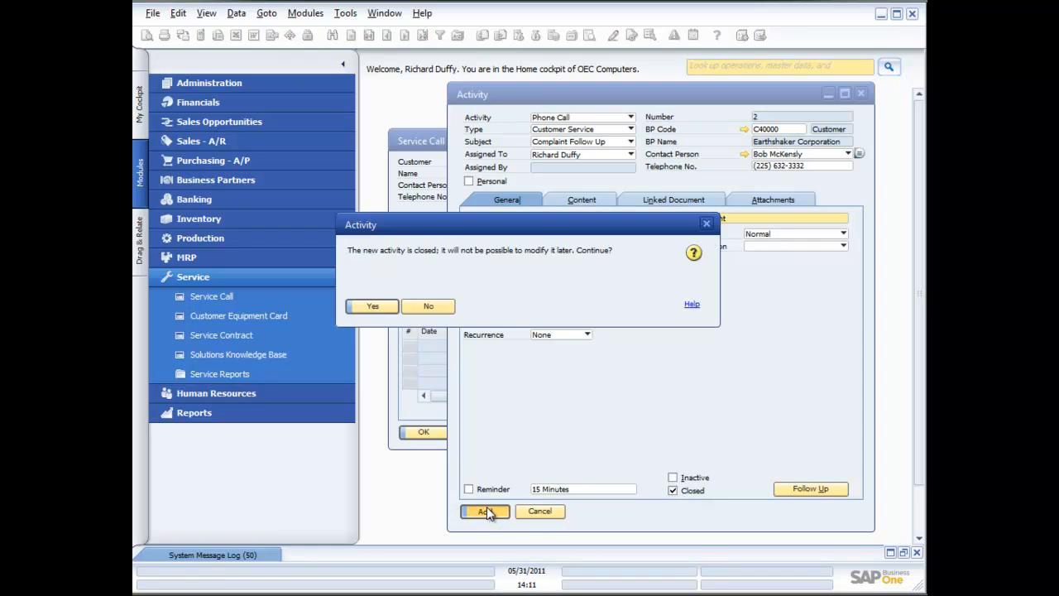
pyautogui.click(373, 308)
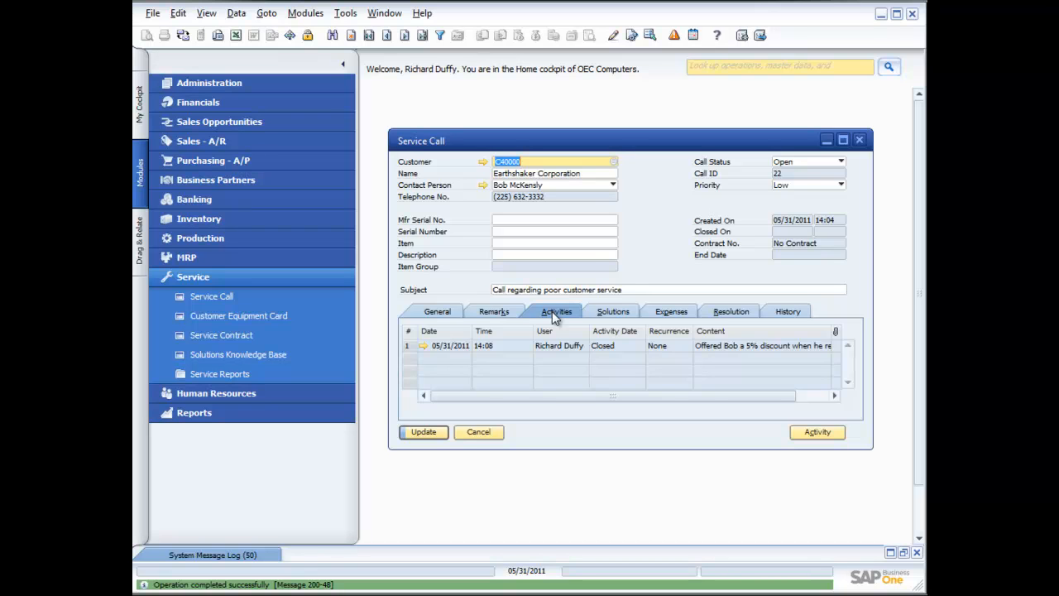
# Step: Check the recommended solutions for the service call and close the list
pyautogui.click(611, 312)
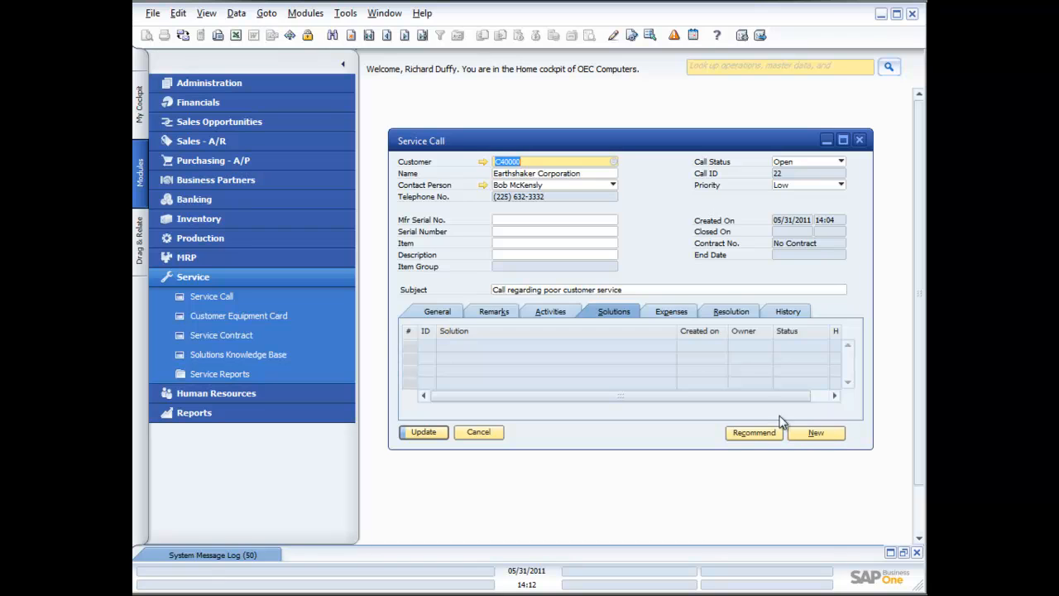
pyautogui.click(771, 439)
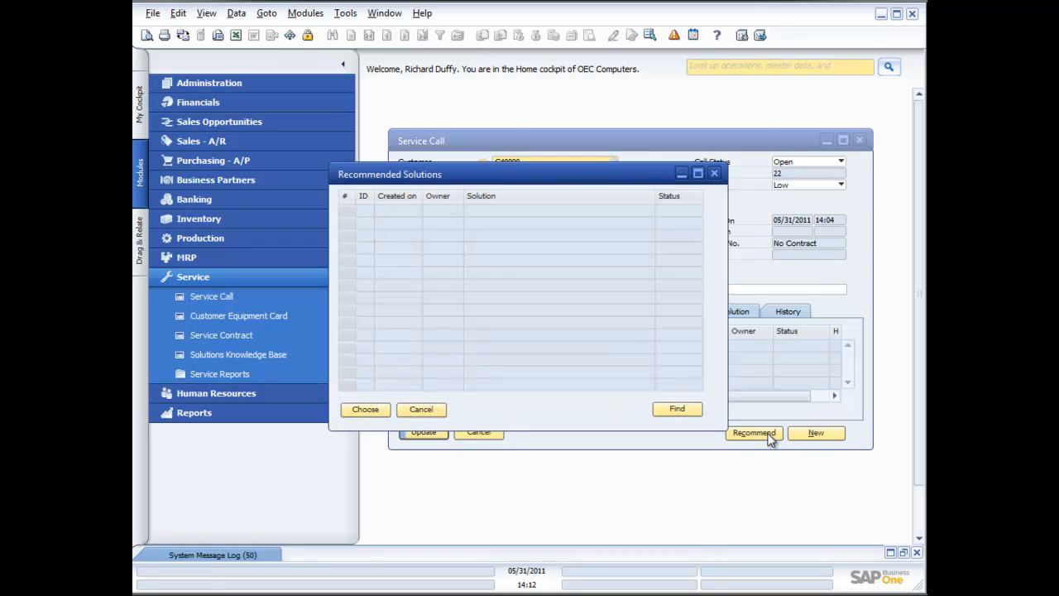
pyautogui.click(437, 410)
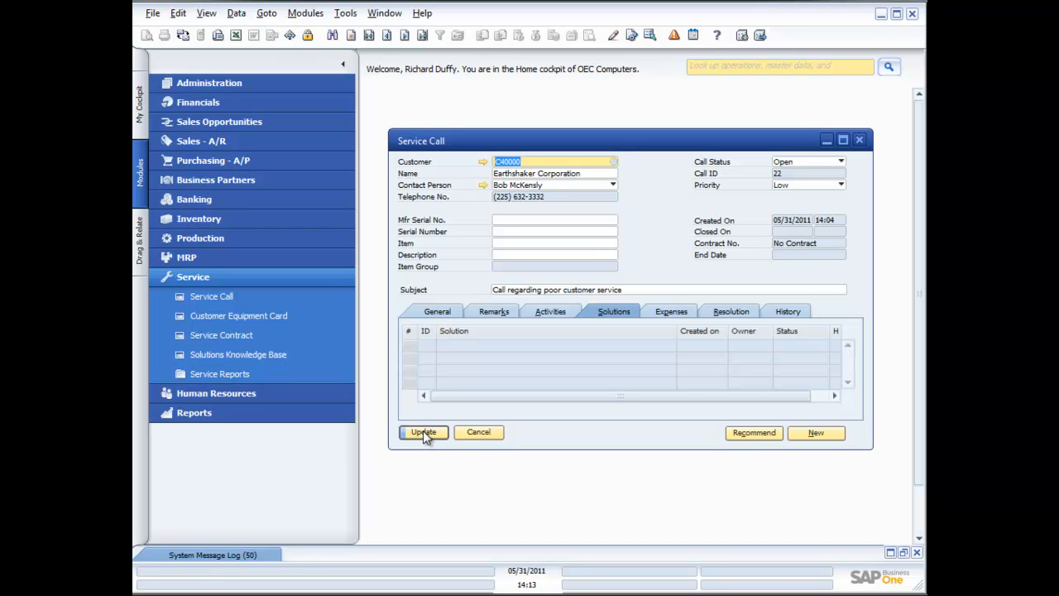
# Step: Try to set the service call's status to Closed and update the call
pyautogui.click(842, 162)
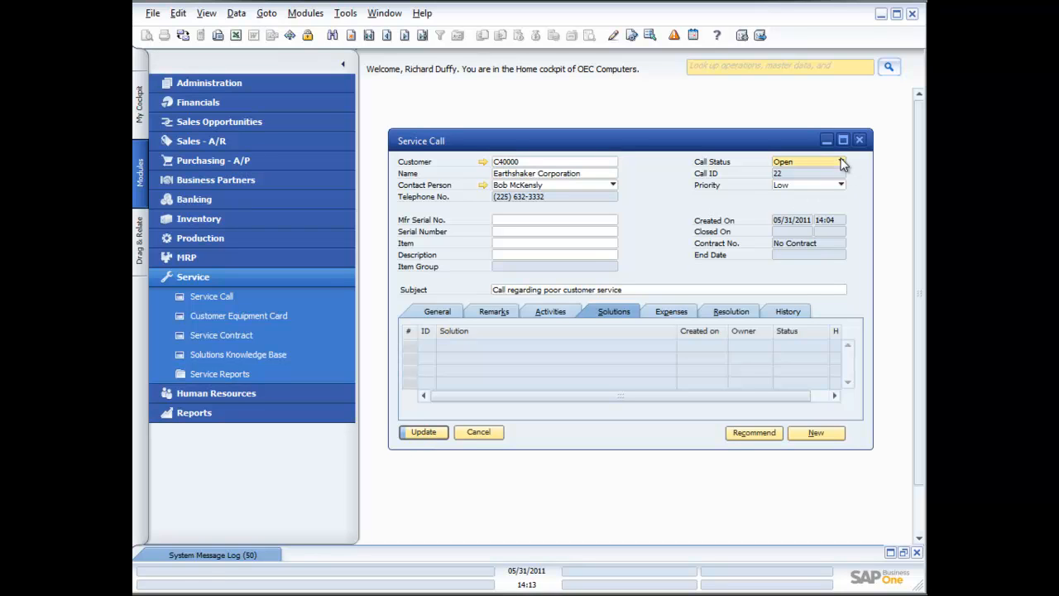
pyautogui.click(798, 174)
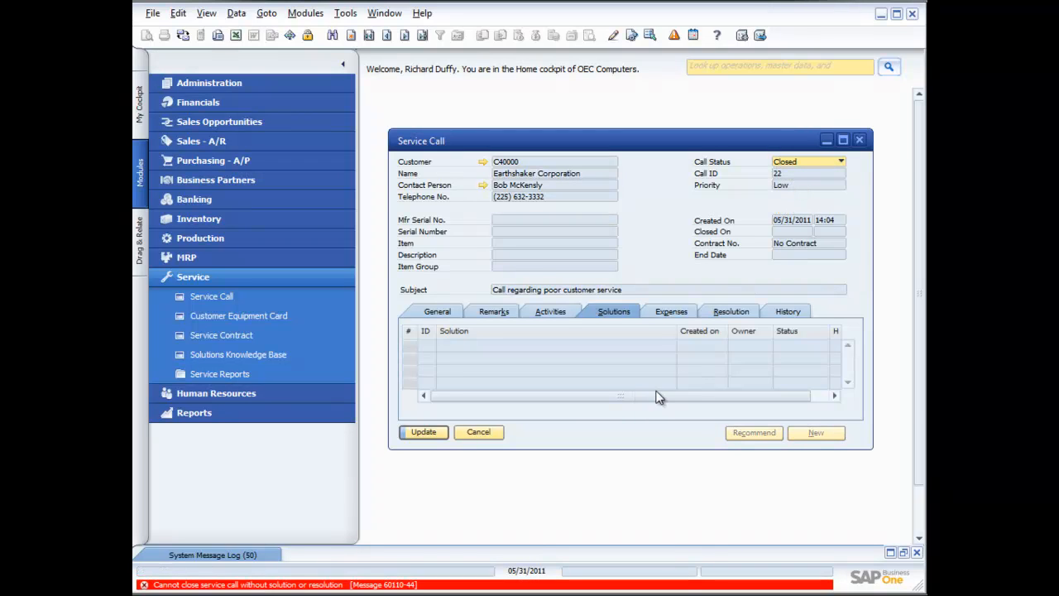
pyautogui.click(721, 311)
pyautogui.click(424, 433)
# Step: Write the resolution: the contact was offered a discount on his next order and agreed he was satisfied with the outcome
pyautogui.click(643, 345)
pyautogui.write('Offered Bob a 1')
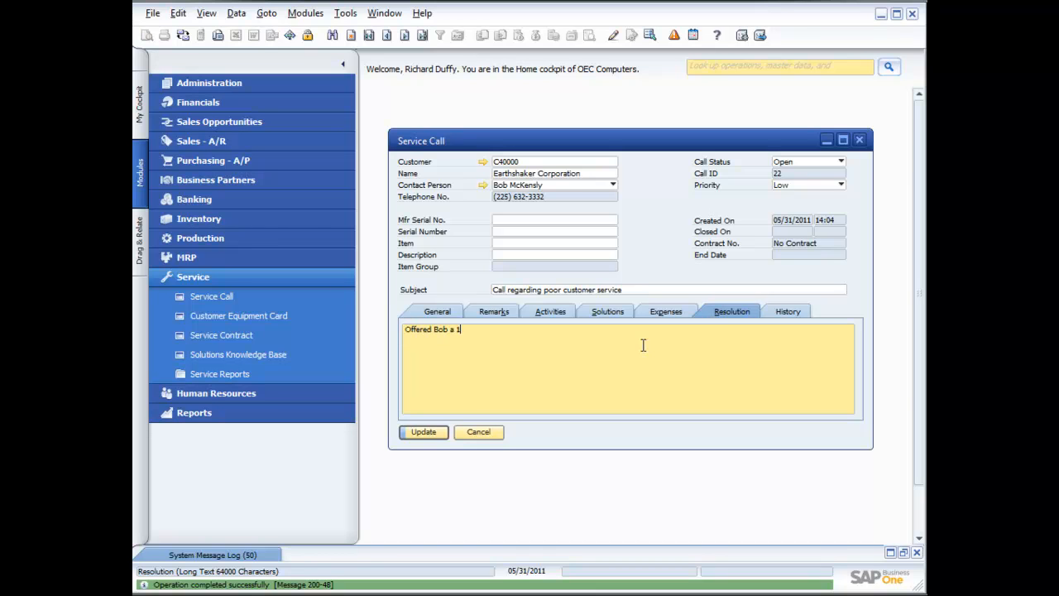
pyautogui.press('BackSpace')
pyautogui.write('discount on his next order and he ag')
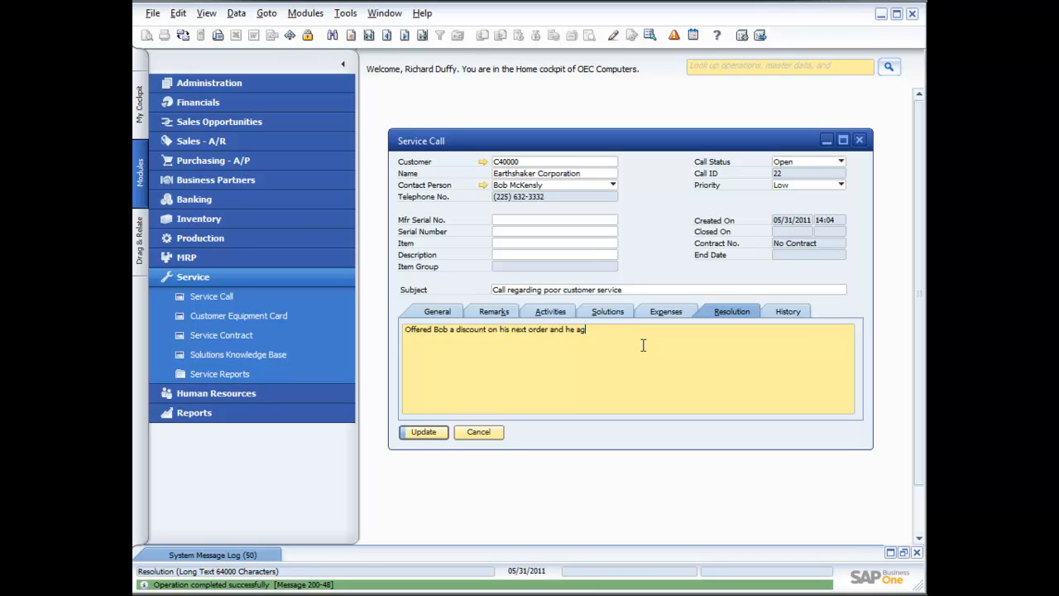
pyautogui.write('reed that he was satified with the outcome')
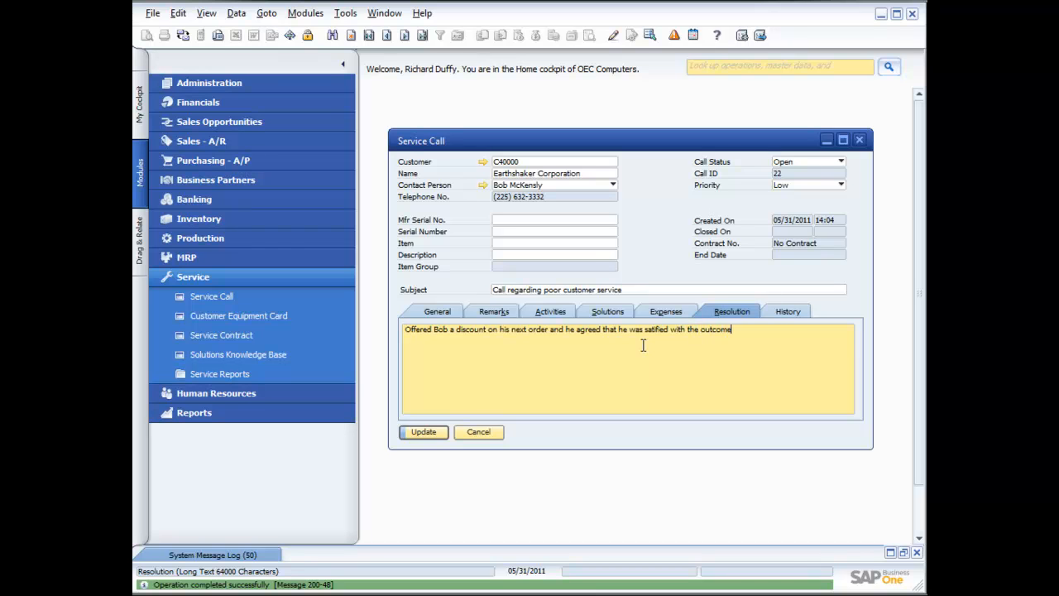
# Step: Set the call status to Closed, update the service call and close it
pyautogui.click(841, 162)
pyautogui.click(823, 176)
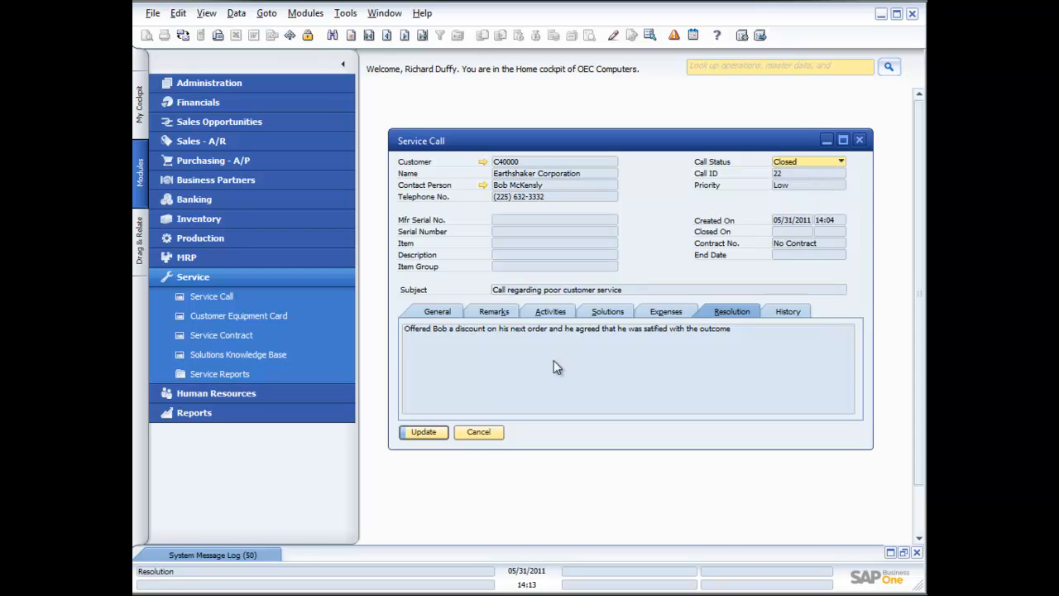
pyautogui.click(447, 432)
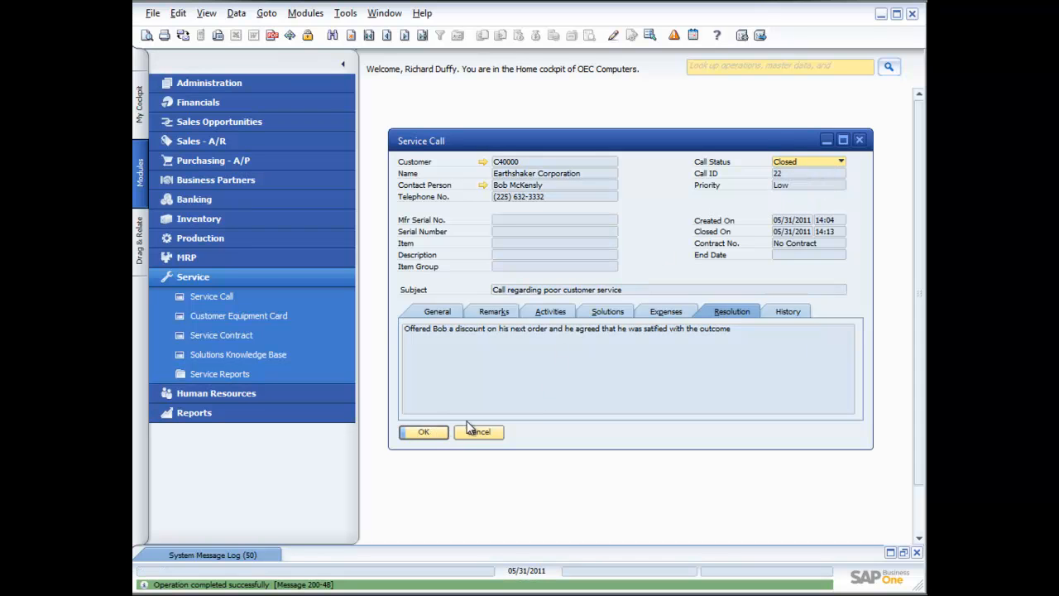
pyautogui.click(423, 433)
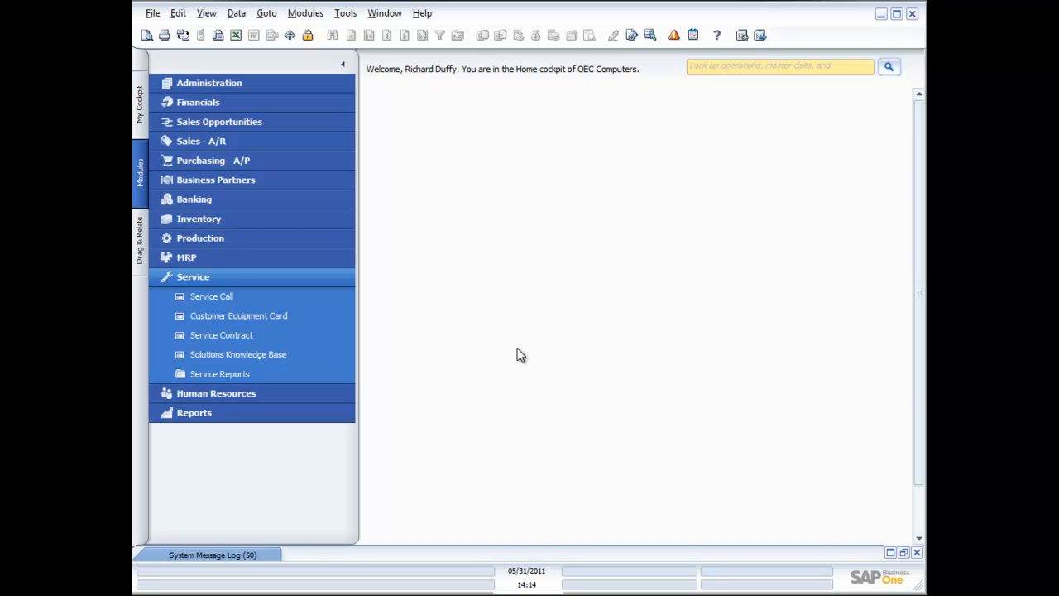
# Step: Run the Service Calls report from Service Reports without any selection criteria
pyautogui.click(218, 374)
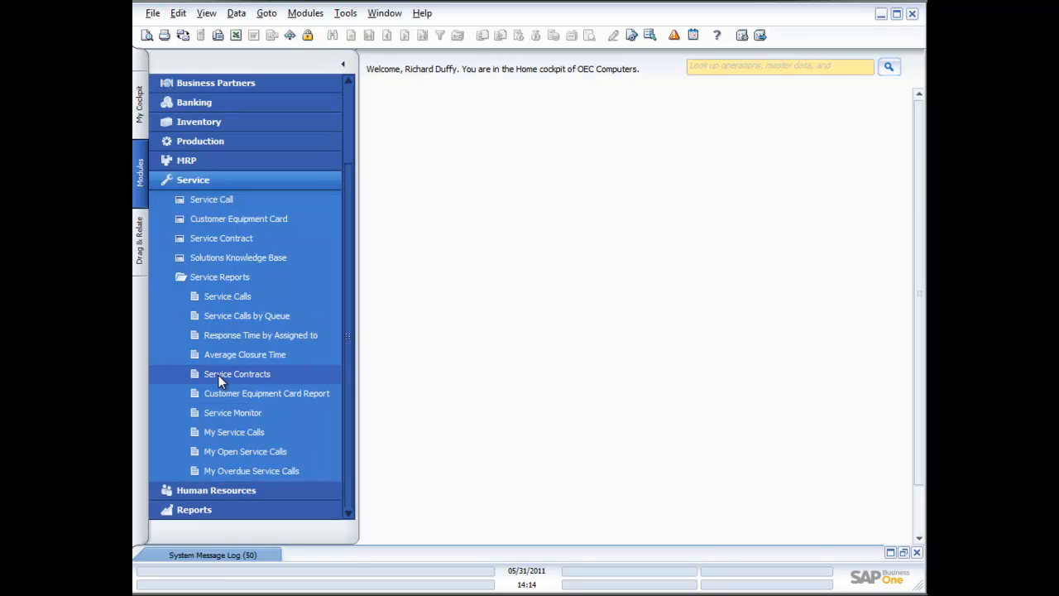
pyautogui.click(232, 295)
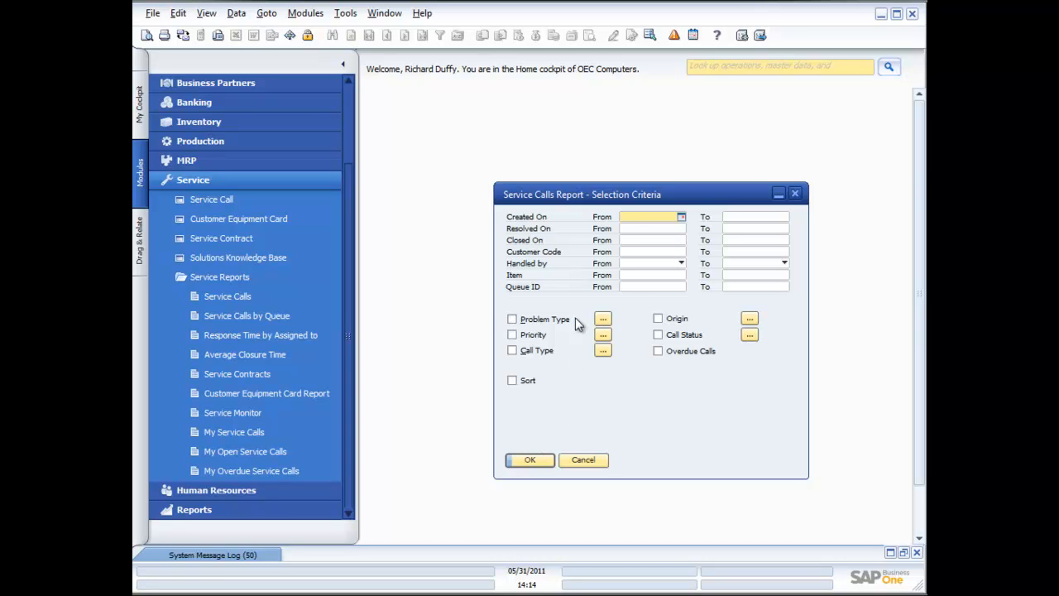
pyautogui.click(602, 319)
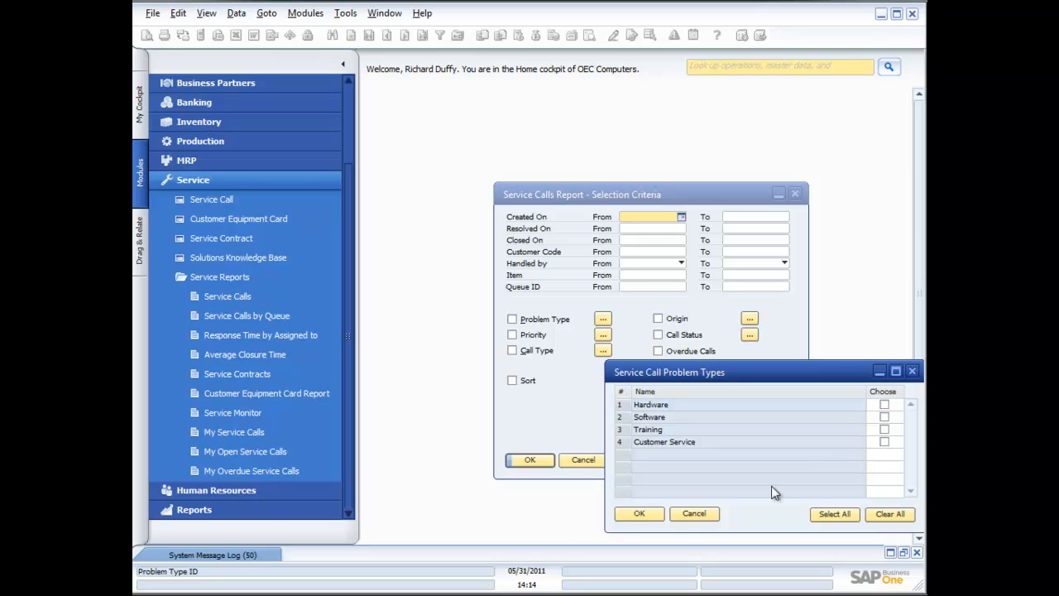
pyautogui.click(690, 514)
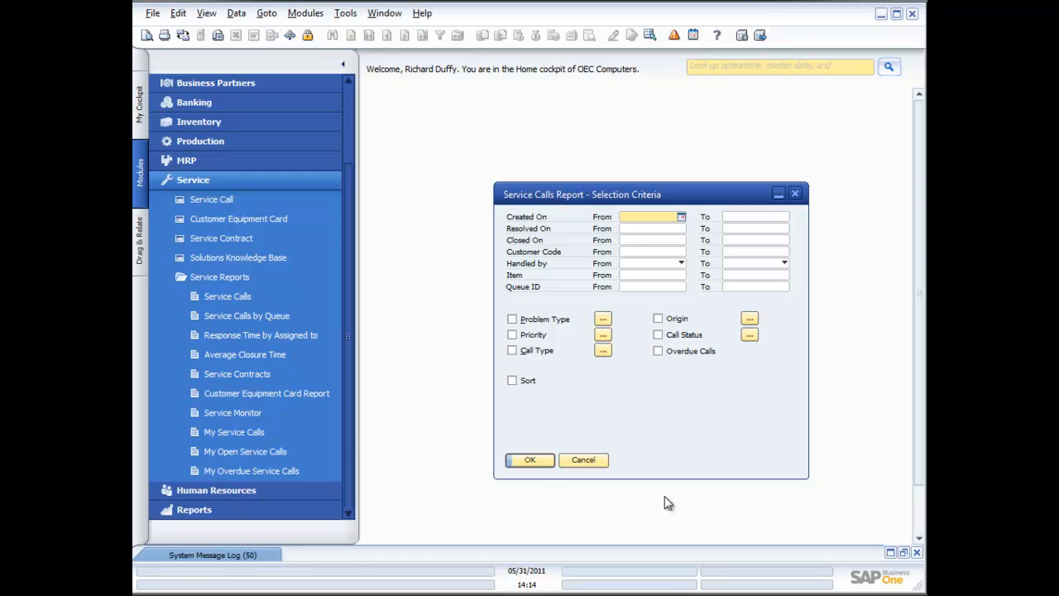
pyautogui.click(532, 461)
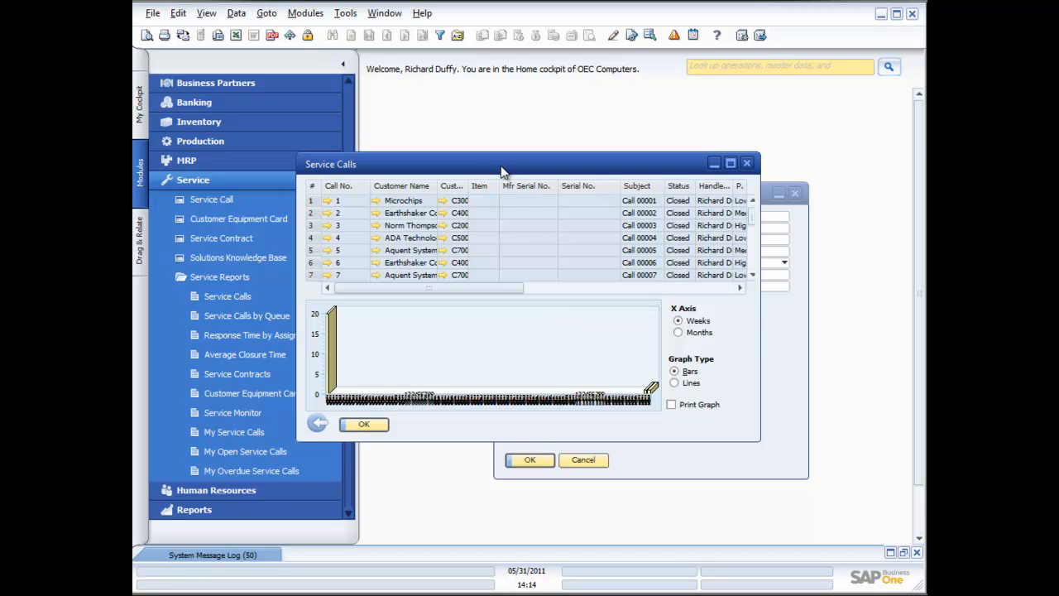
# Step: Enlarge the report window and show the graph by months, trying lines and then bars
pyautogui.moveTo(503, 171); pyautogui.dragTo(411, 135)
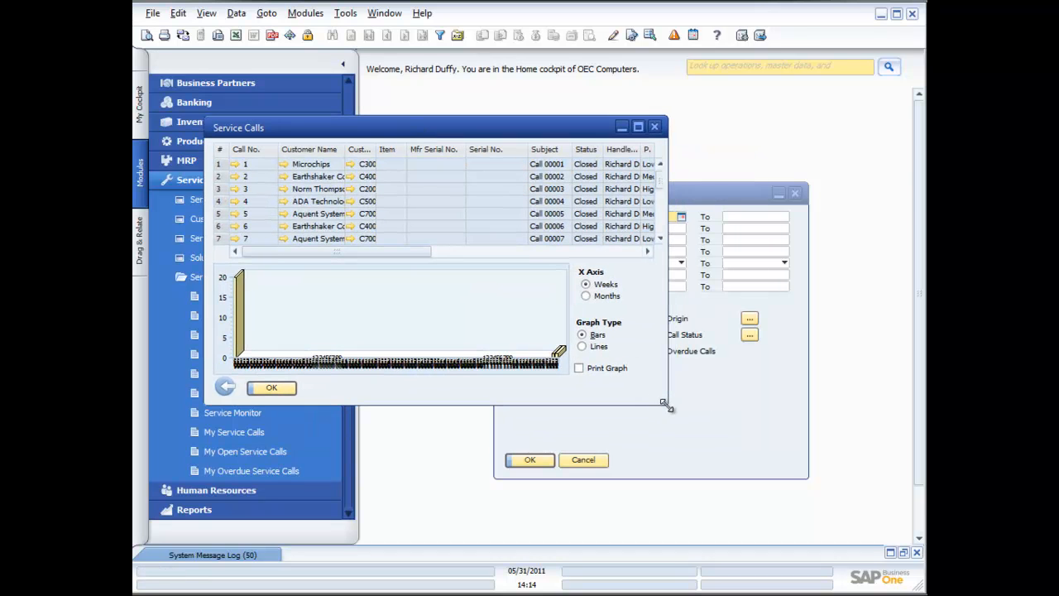
pyautogui.moveTo(662, 403); pyautogui.dragTo(803, 446)
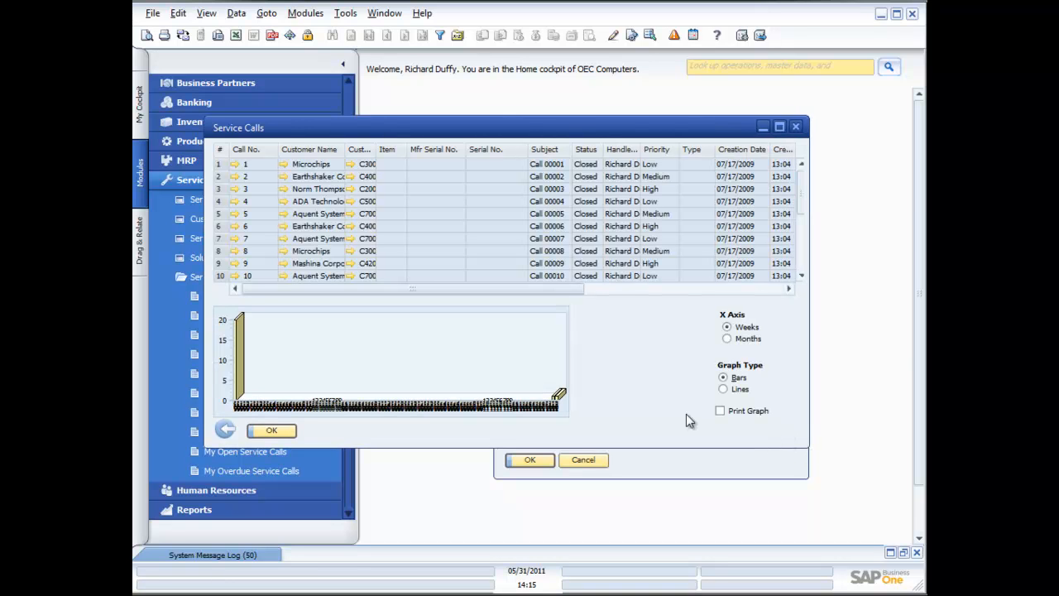
pyautogui.moveTo(798, 190); pyautogui.dragTo(803, 268)
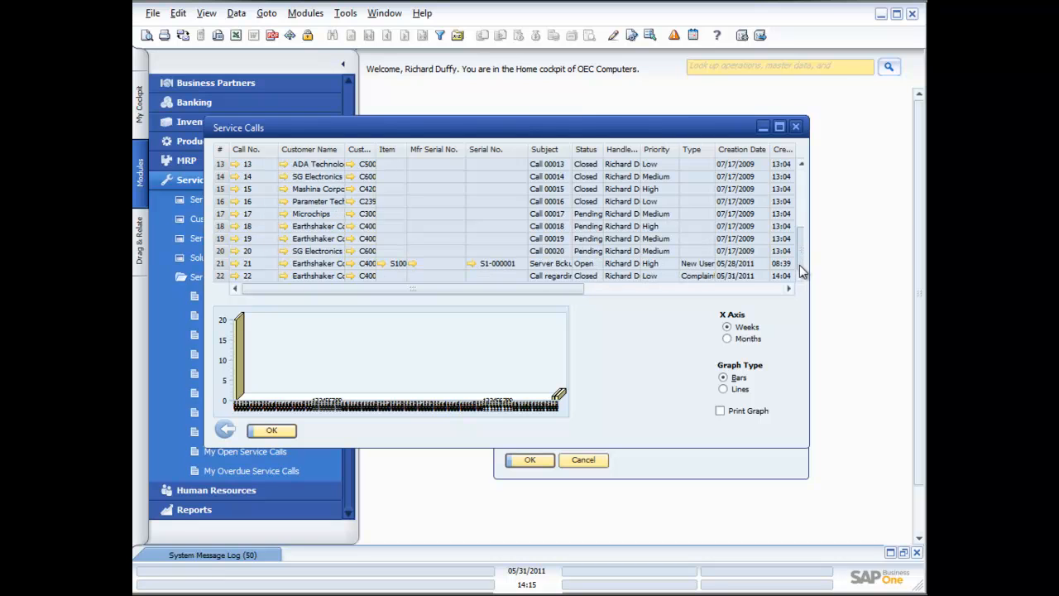
pyautogui.click(727, 340)
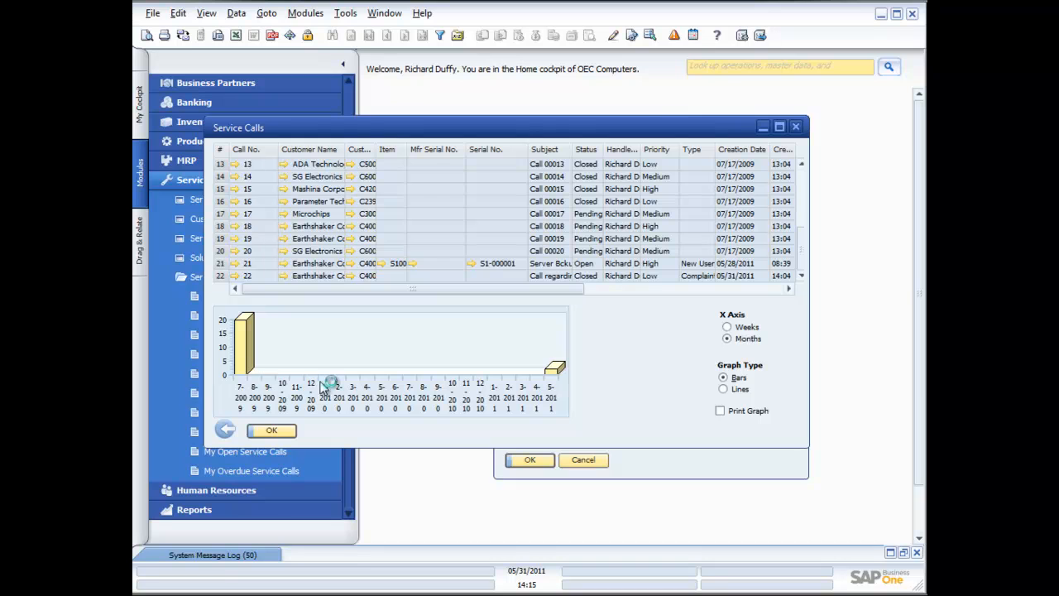
pyautogui.click(724, 390)
pyautogui.click(723, 376)
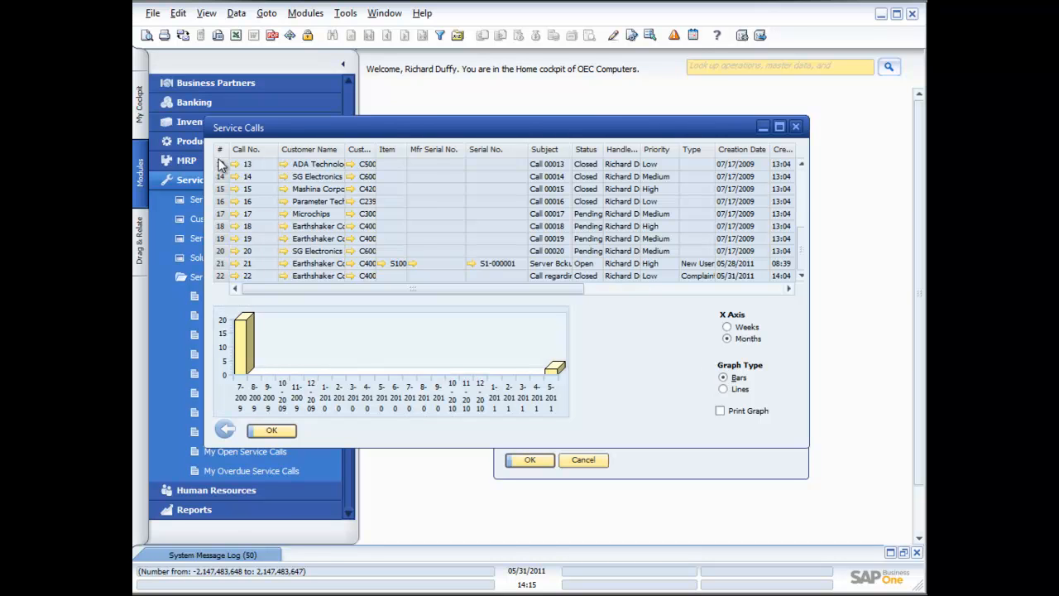
# Step: Preview the Service Call Report, scroll through both pages, and close the preview
pyautogui.click(147, 36)
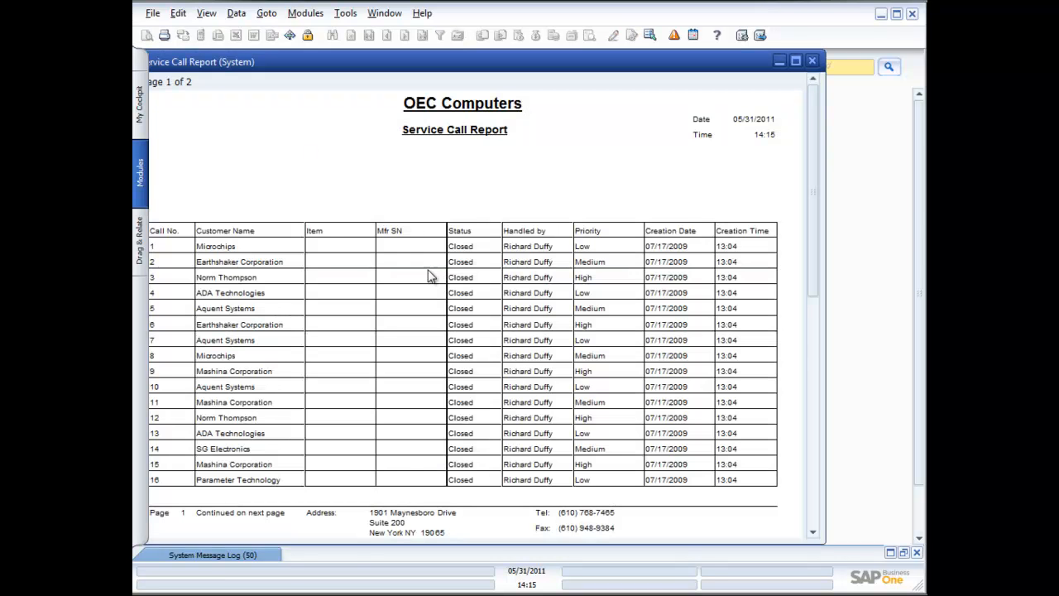
pyautogui.scroll(-8, 430, 275)
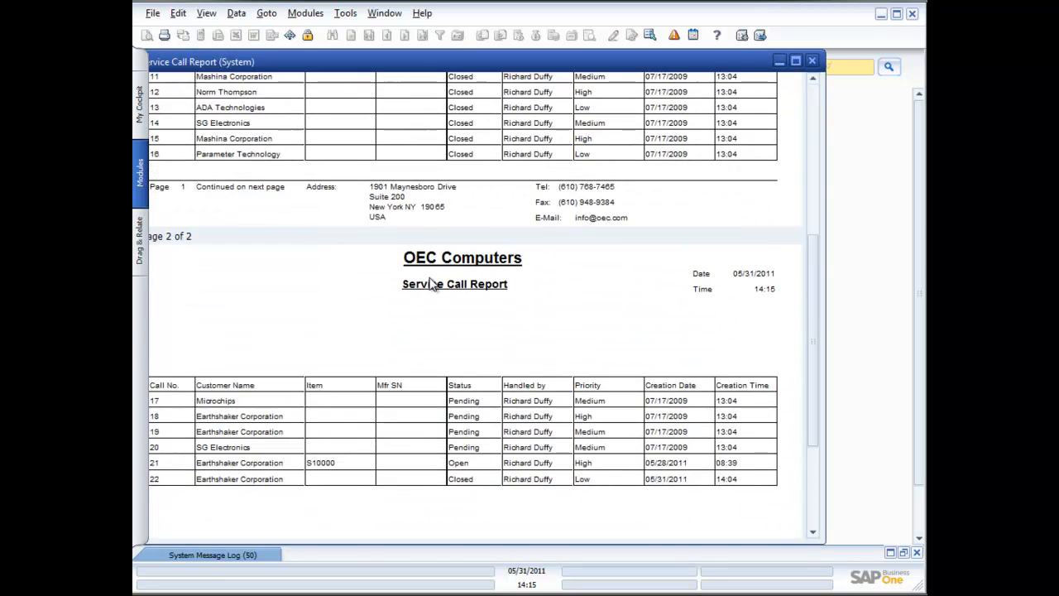
pyautogui.scroll(-2, 433, 284)
pyautogui.scroll(2, 433, 284)
pyautogui.click(811, 61)
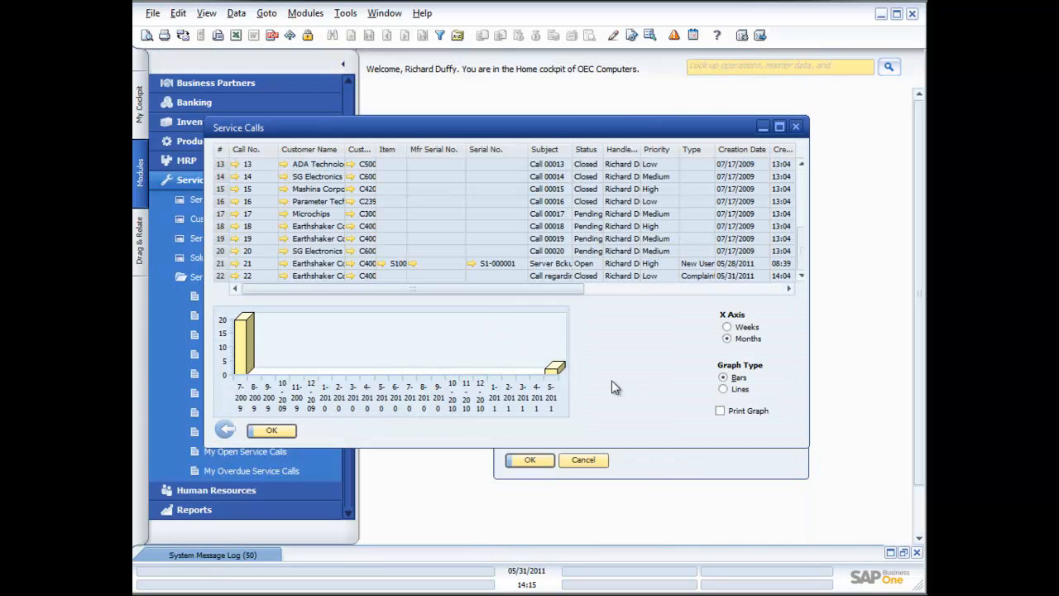
# Step: Enable Print Graph, preview the report with its graph, and close the report windows
pyautogui.click(720, 410)
pyautogui.click(146, 36)
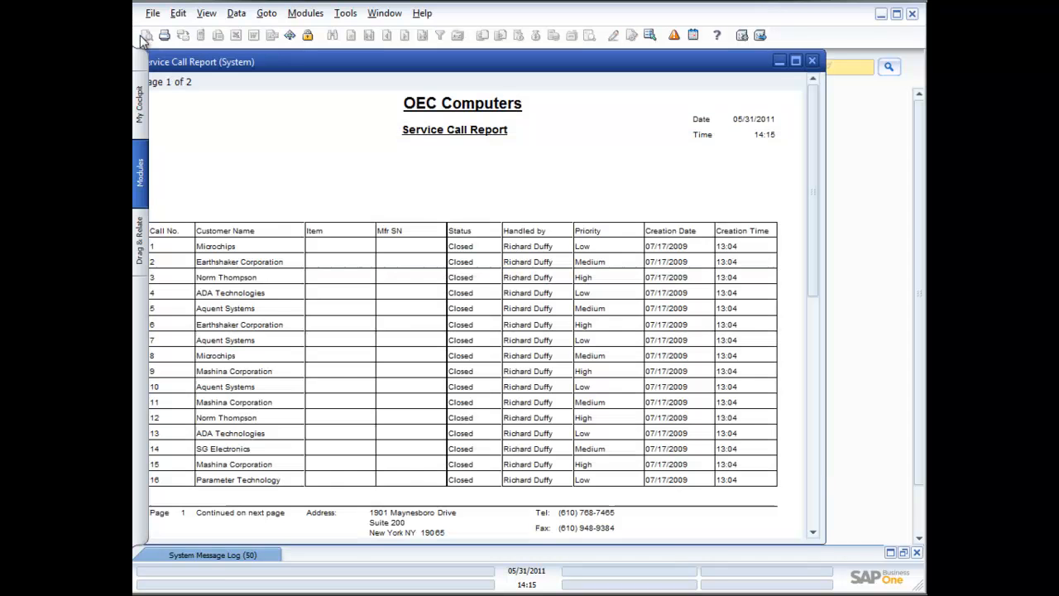
pyautogui.scroll(-5, 467, 411)
pyautogui.scroll(-8, 465, 405)
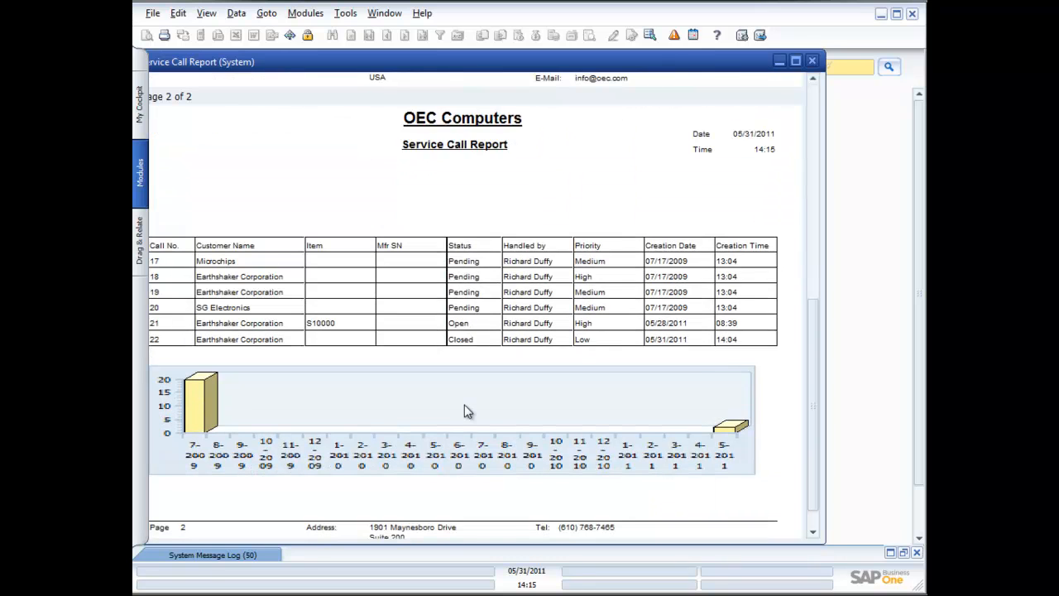
pyautogui.click(811, 63)
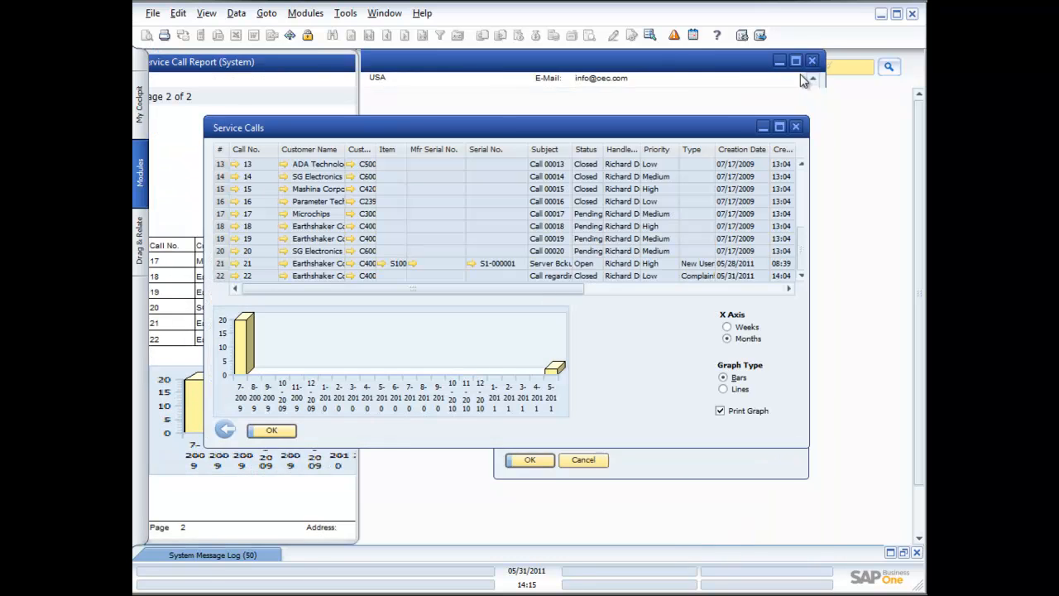
pyautogui.click(796, 127)
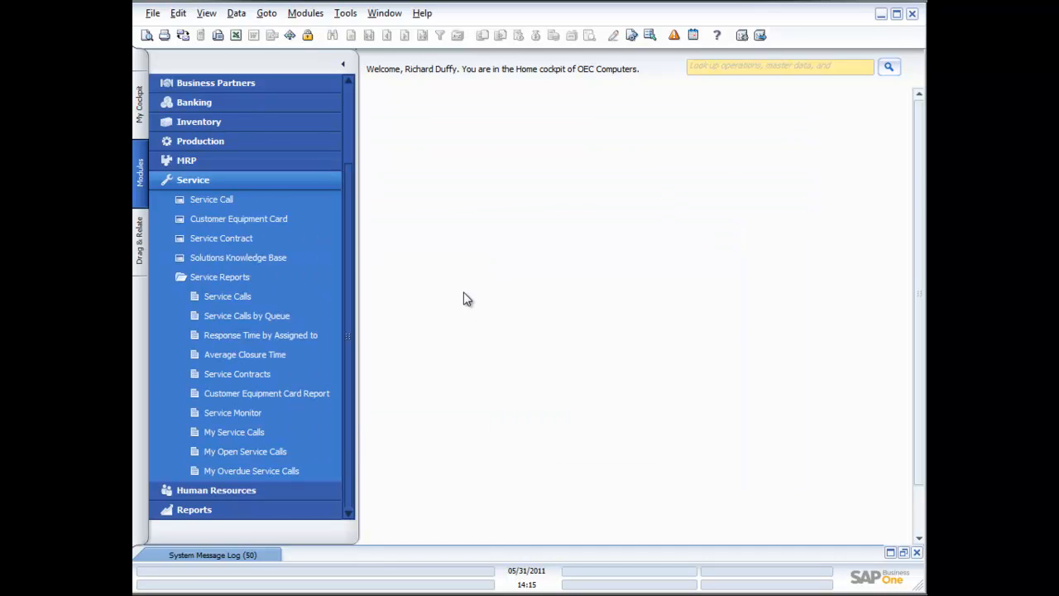
# Step: Open the Service Monitor and set its refresh interval to 30 minutes
pyautogui.click(232, 412)
pyautogui.moveTo(700, 201); pyautogui.dragTo(517, 130)
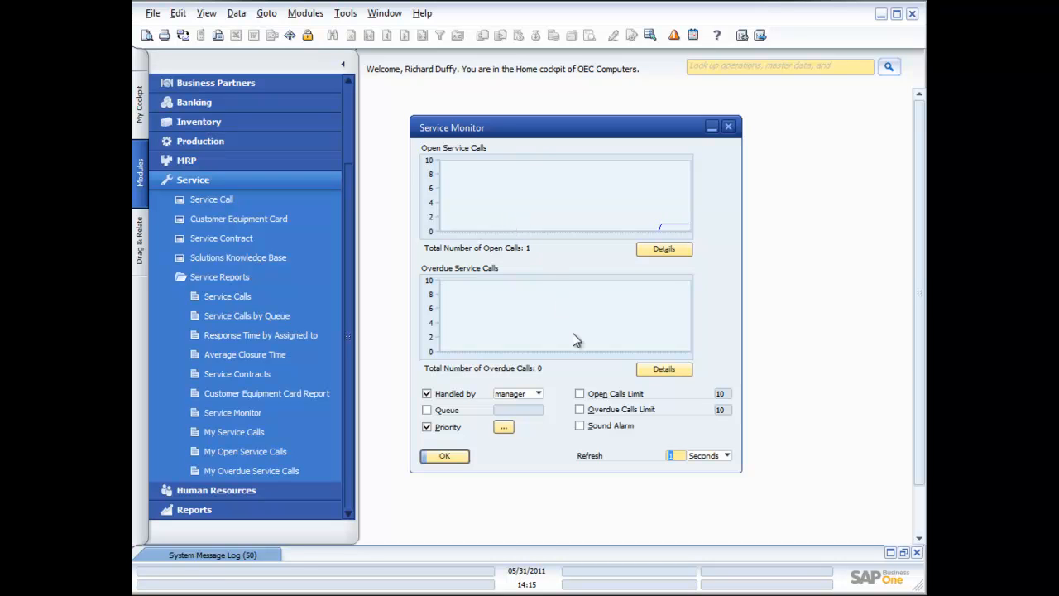
pyautogui.click(727, 456)
pyautogui.click(701, 480)
pyautogui.click(677, 456)
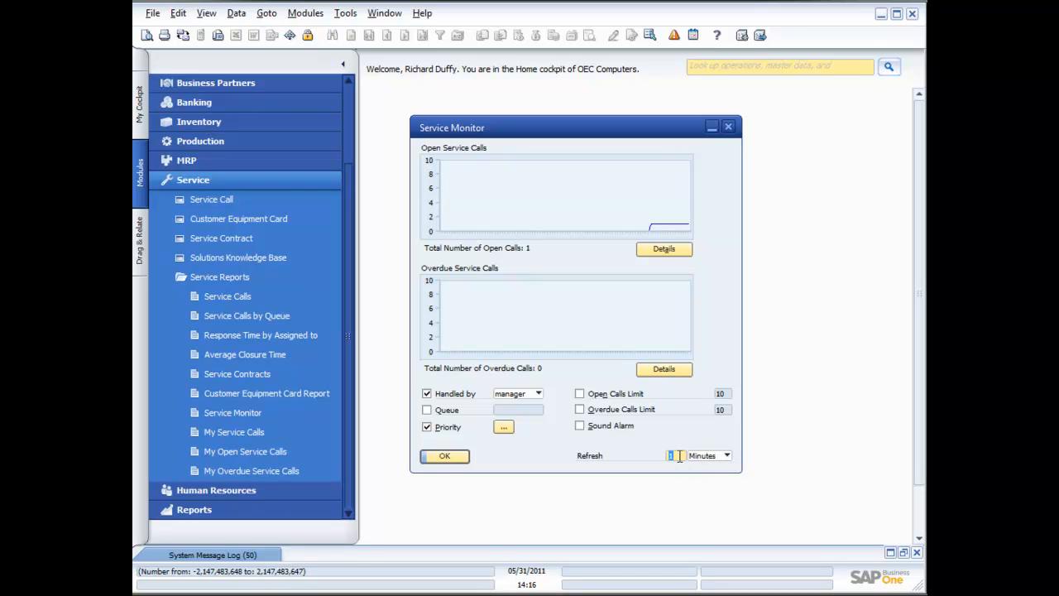
pyautogui.write('30')
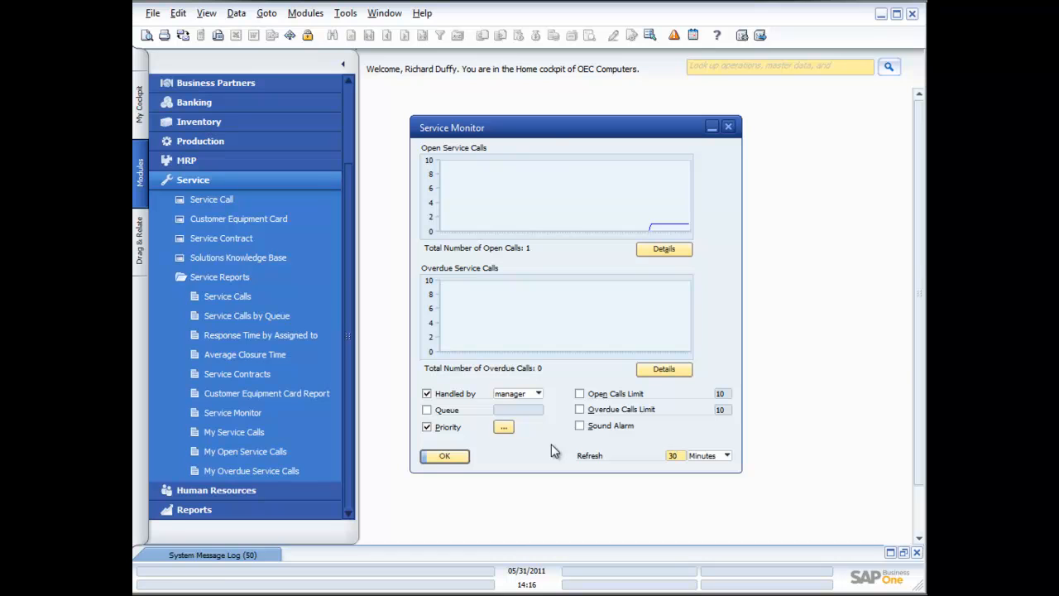
# Step: Turn off the Handled by filter in the Service Monitor
pyautogui.click(538, 395)
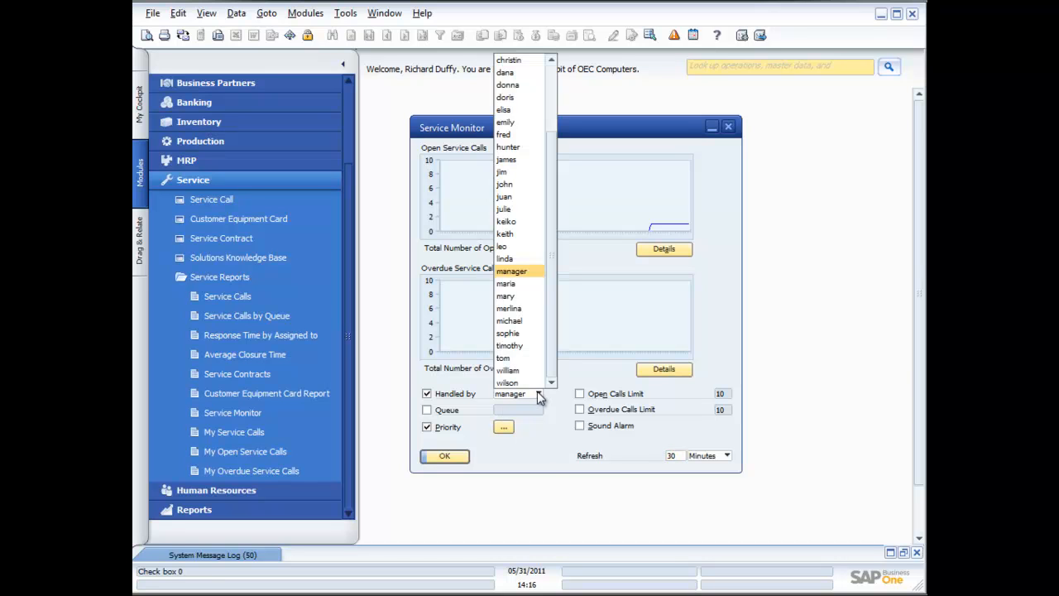
pyautogui.click(444, 398)
pyautogui.click(439, 399)
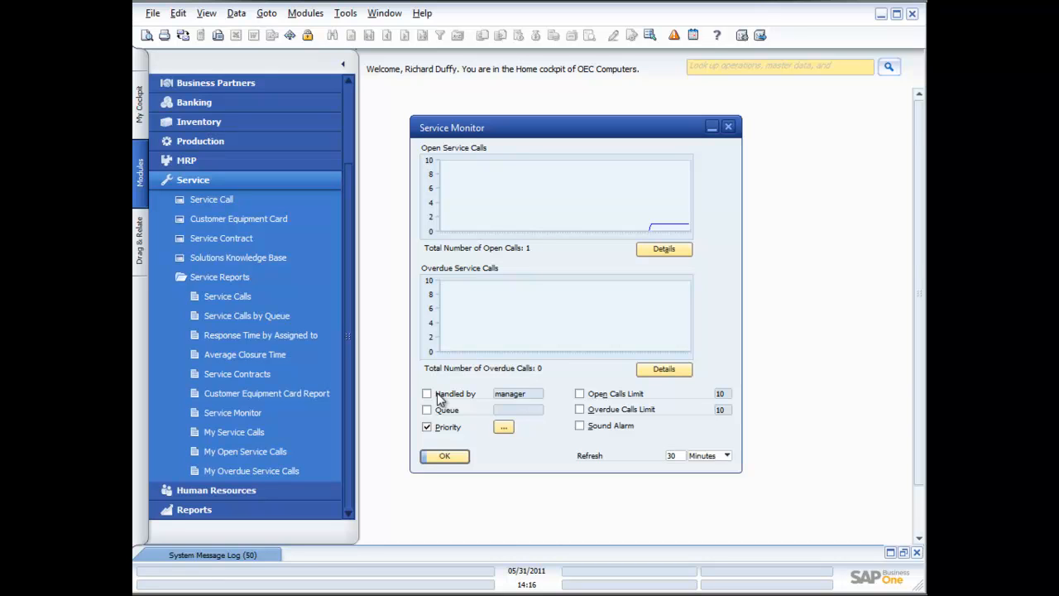
# Step: Deselect Low in the monitor's priority filter
pyautogui.click(504, 427)
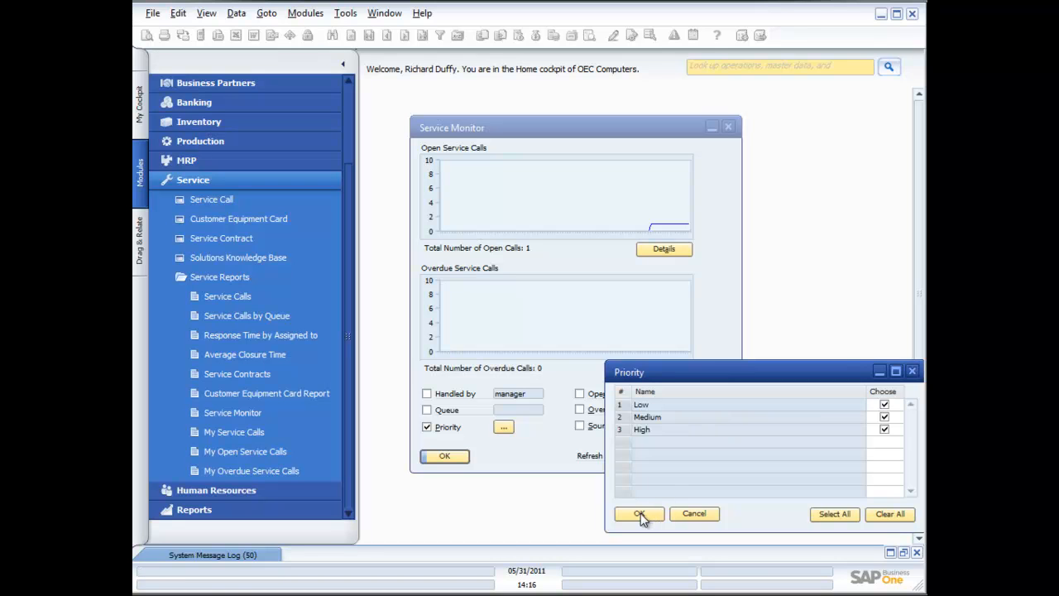
pyautogui.click(885, 404)
pyautogui.click(639, 513)
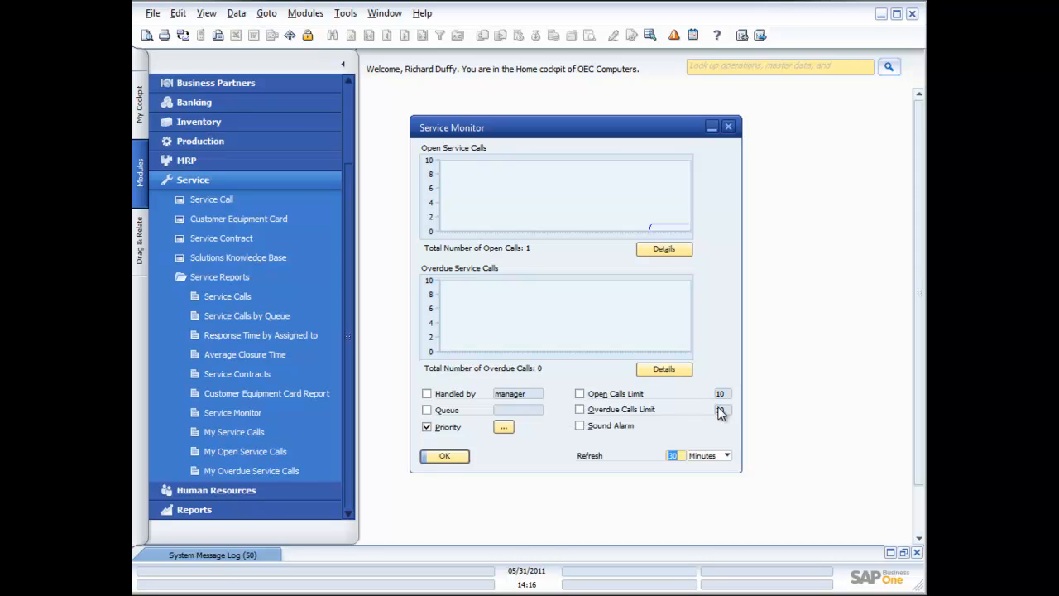
# Step: Enable the sound alarm and reselect all priorities in the priority filter
pyautogui.click(581, 426)
pyautogui.click(503, 428)
pyautogui.click(884, 405)
pyautogui.click(884, 417)
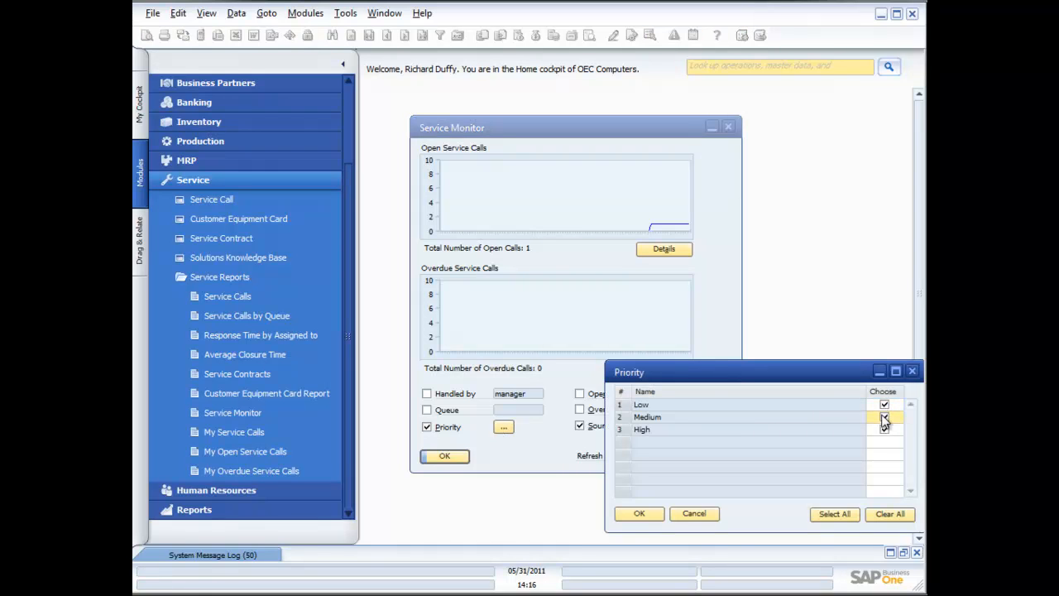
pyautogui.click(650, 514)
# Step: Enable the open calls limit and set it to 1
pyautogui.click(580, 394)
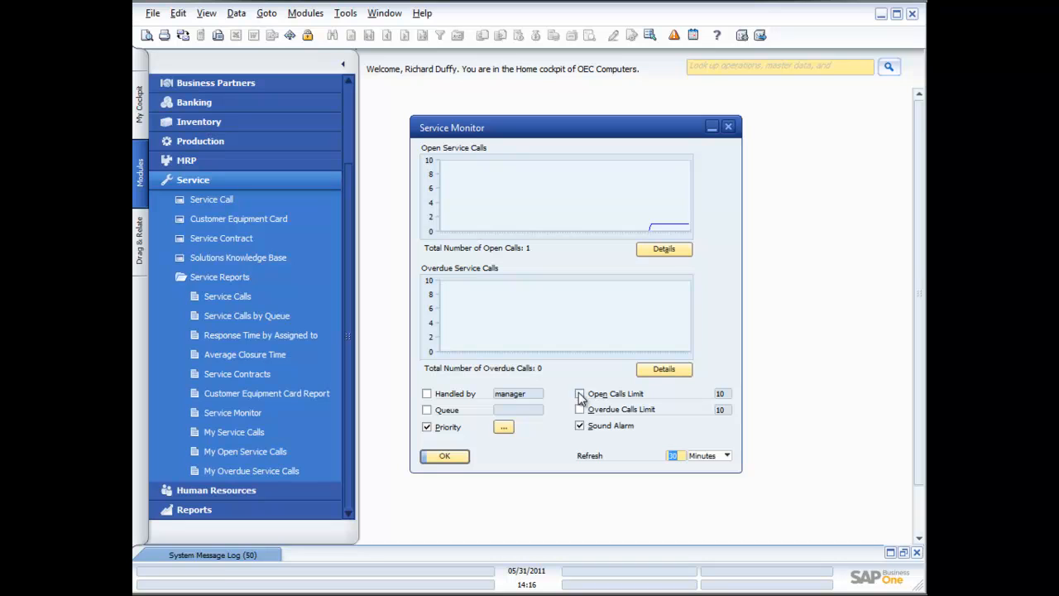
pyautogui.click(724, 394)
pyautogui.write('1')
# Step: Set the monitor's refresh interval to 1 second
pyautogui.click(727, 456)
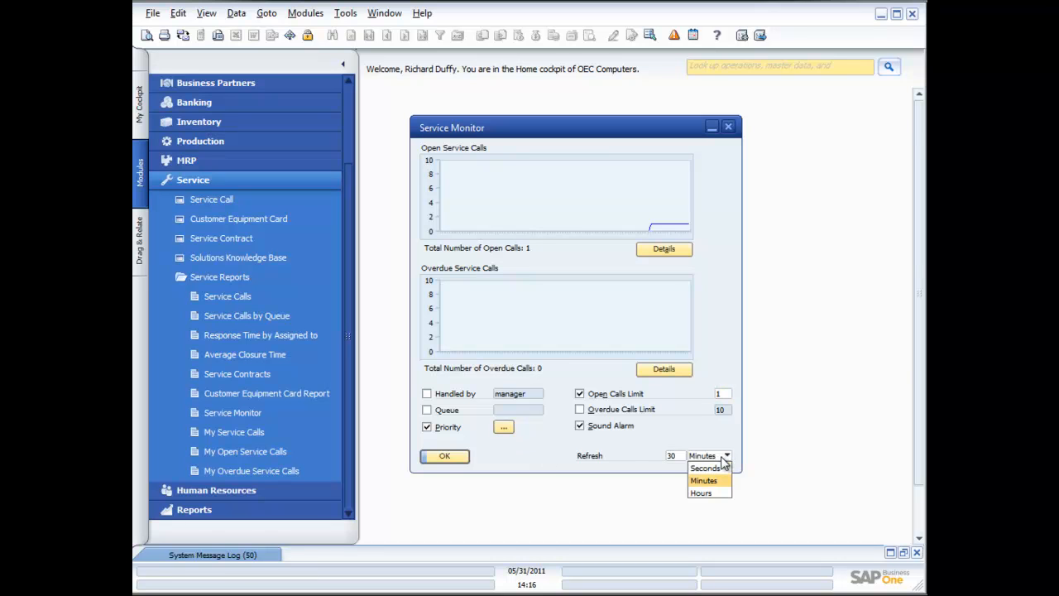
pyautogui.click(712, 469)
pyautogui.click(676, 455)
pyautogui.write('1')
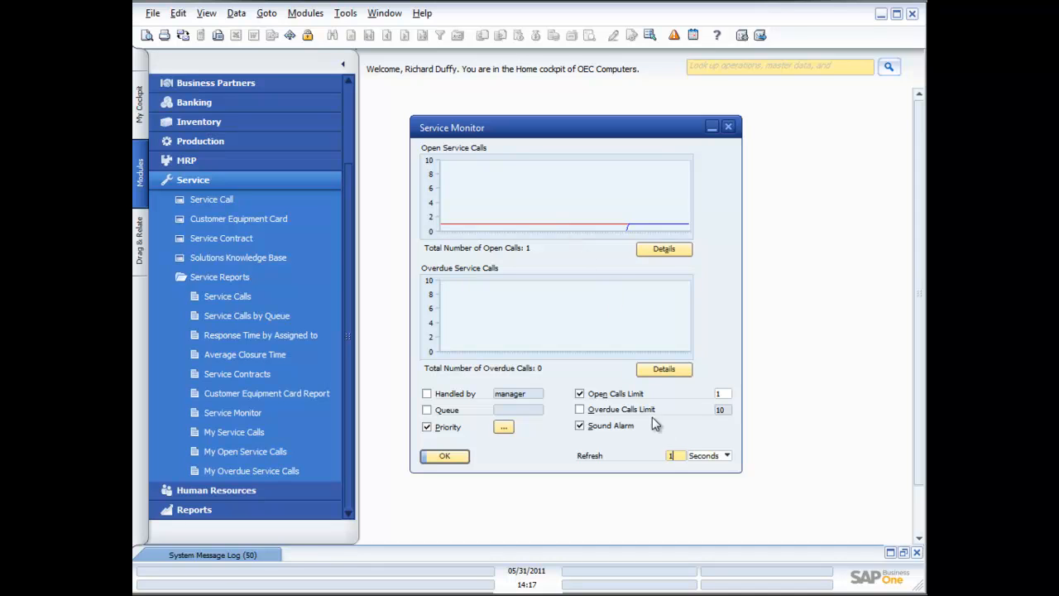
# Step: Apply the Service Monitor settings, then reopen the monitor to check it and close it again
pyautogui.click(445, 457)
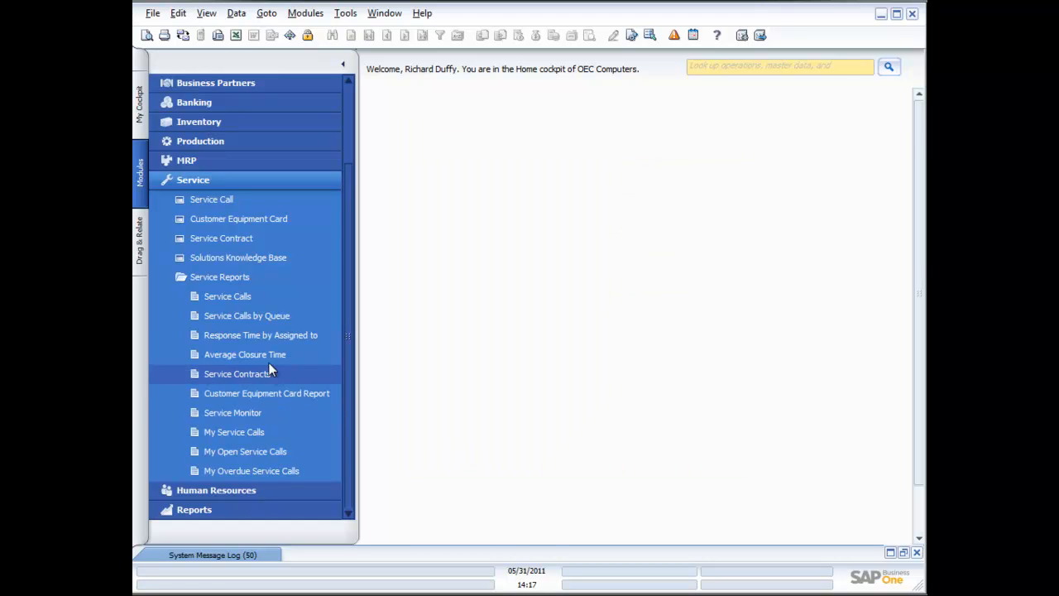
pyautogui.click(236, 414)
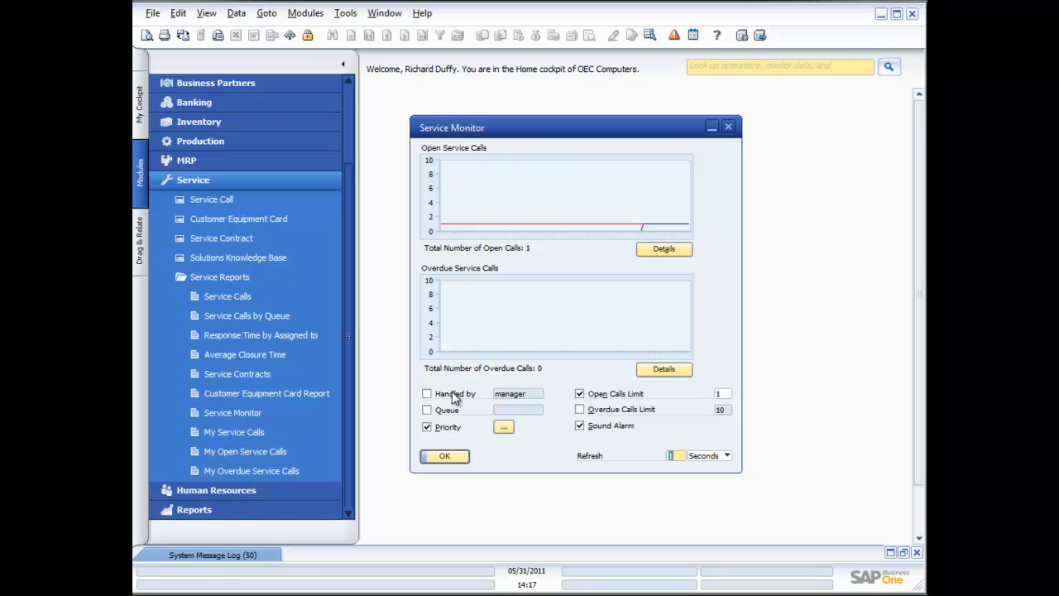
pyautogui.click(446, 457)
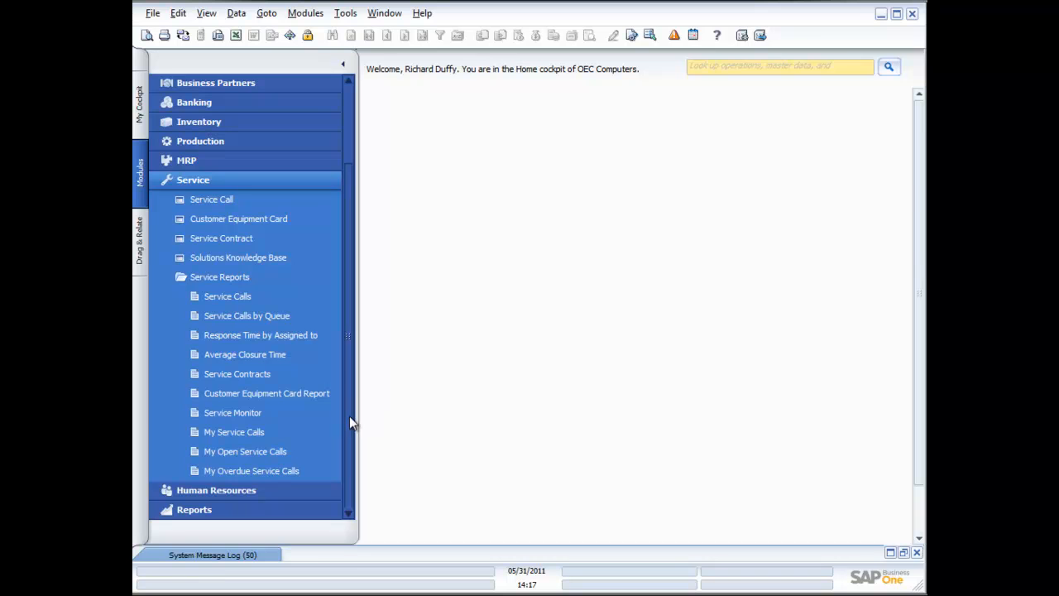
# Step: Open the My Service Calls report, reposition its window to review the list, and close it
pyautogui.click(241, 432)
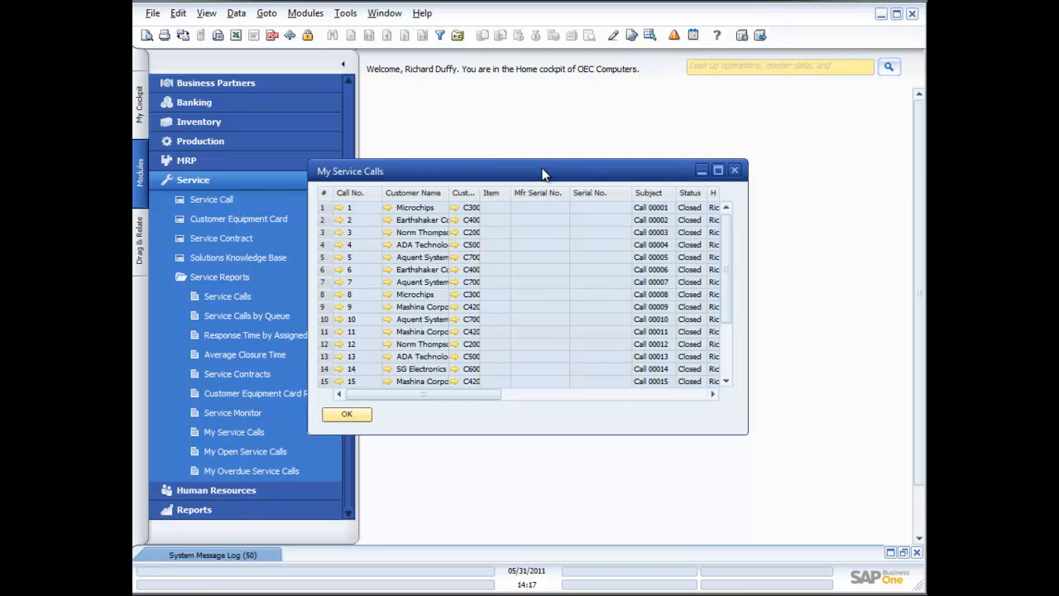
pyautogui.moveTo(543, 173); pyautogui.dragTo(658, 163)
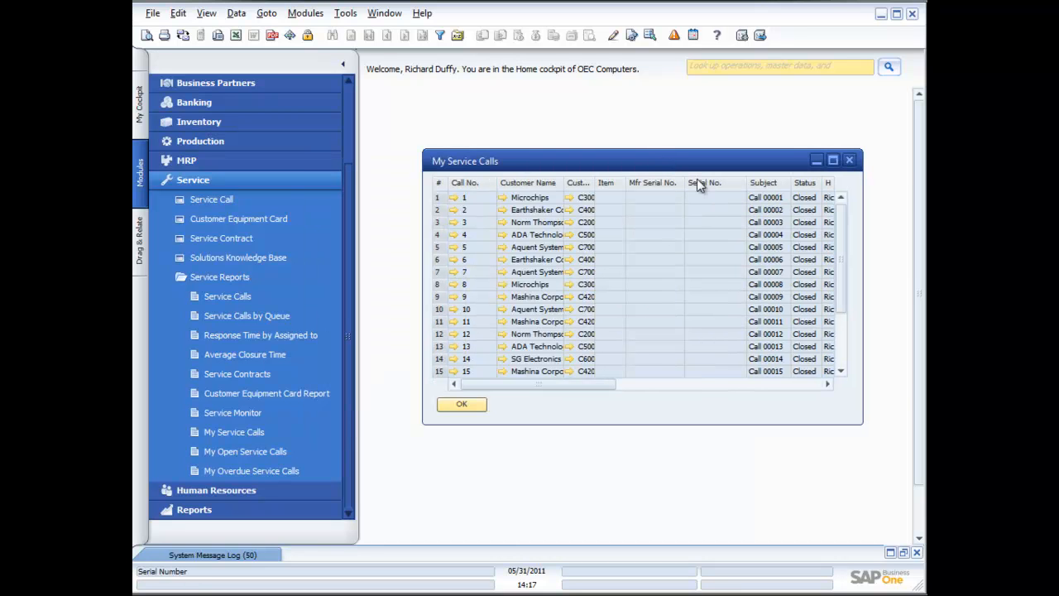
pyautogui.click(849, 160)
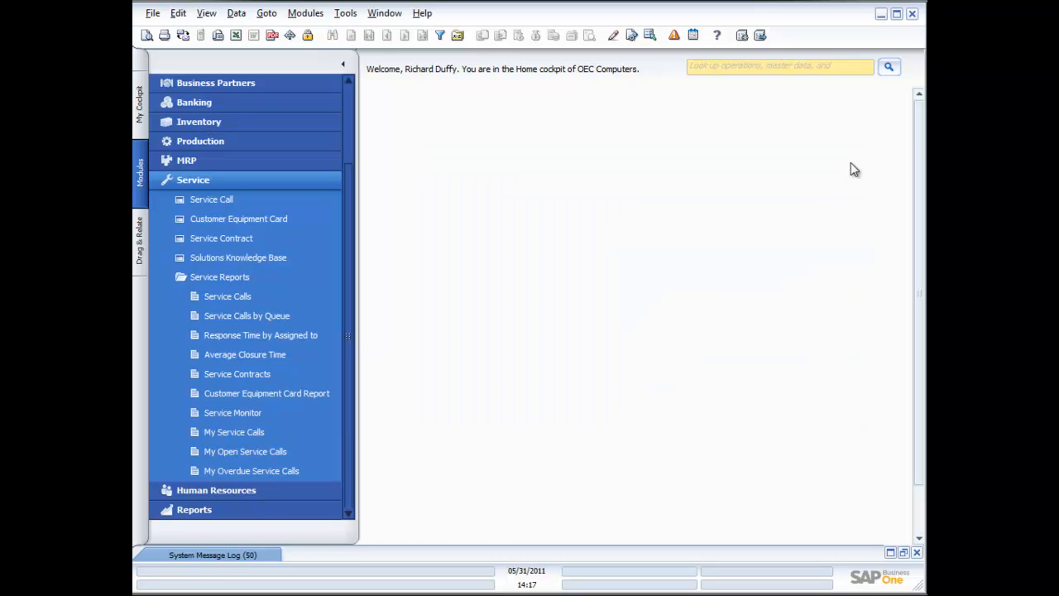
# Step: Review the My Open Service Calls report, close it, and open the My Overdue Service Calls report
pyautogui.click(253, 453)
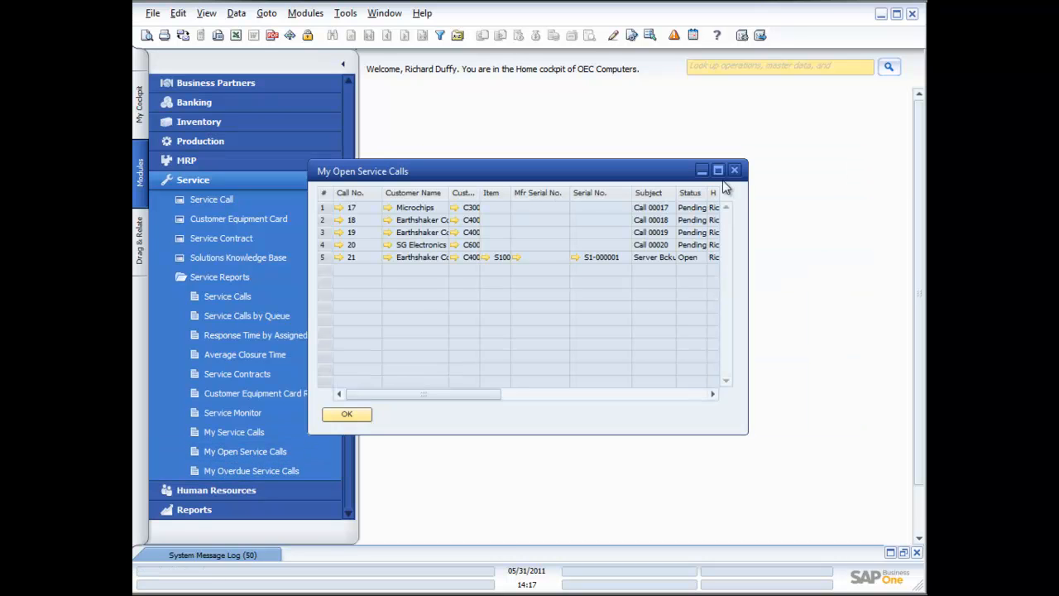
pyautogui.click(738, 167)
pyautogui.click(284, 470)
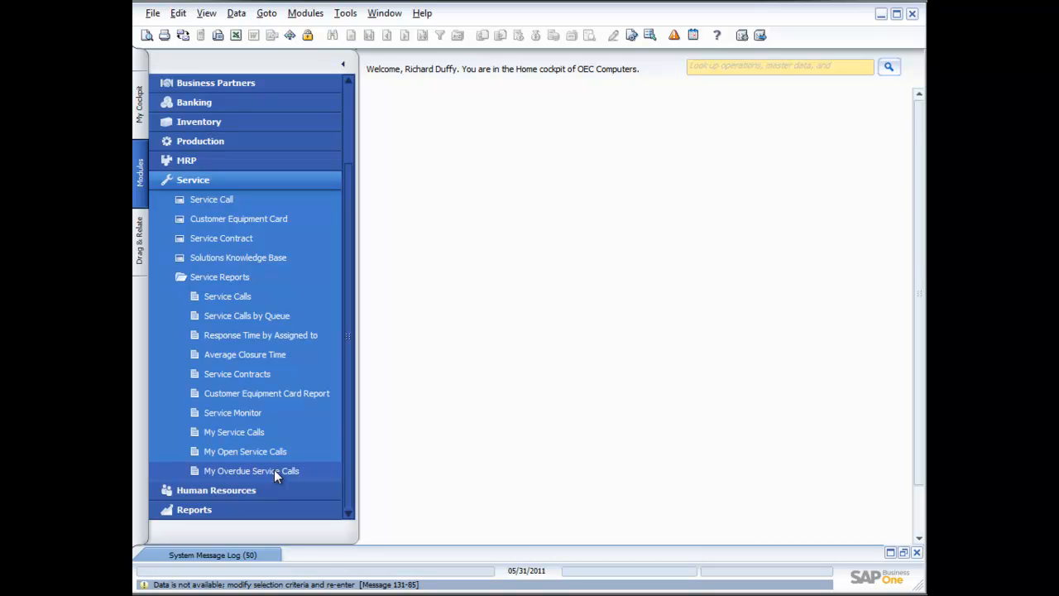
# Step: Open the Average Closure Time report, enlarge it and scroll through the calls, then close it and collapse Service Reports
pyautogui.click(254, 355)
pyautogui.click(401, 425)
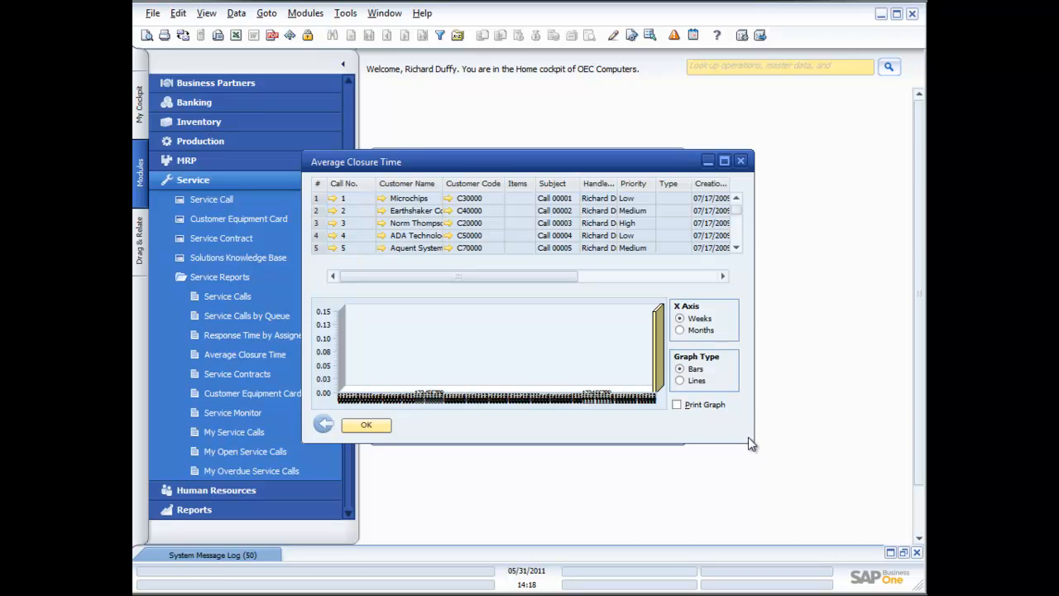
pyautogui.moveTo(752, 441); pyautogui.dragTo(883, 464)
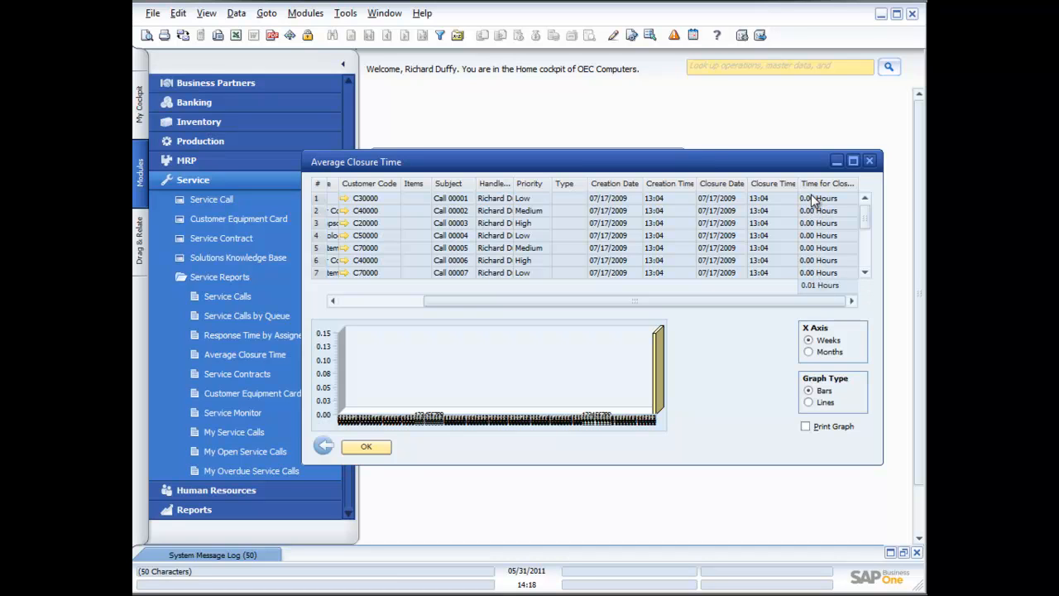
pyautogui.click(865, 272)
pyautogui.click(865, 272)
pyautogui.click(865, 273)
pyautogui.click(865, 273)
pyautogui.click(865, 272)
pyautogui.click(868, 276)
pyautogui.click(867, 277)
pyautogui.click(867, 276)
pyautogui.click(867, 276)
pyautogui.click(867, 276)
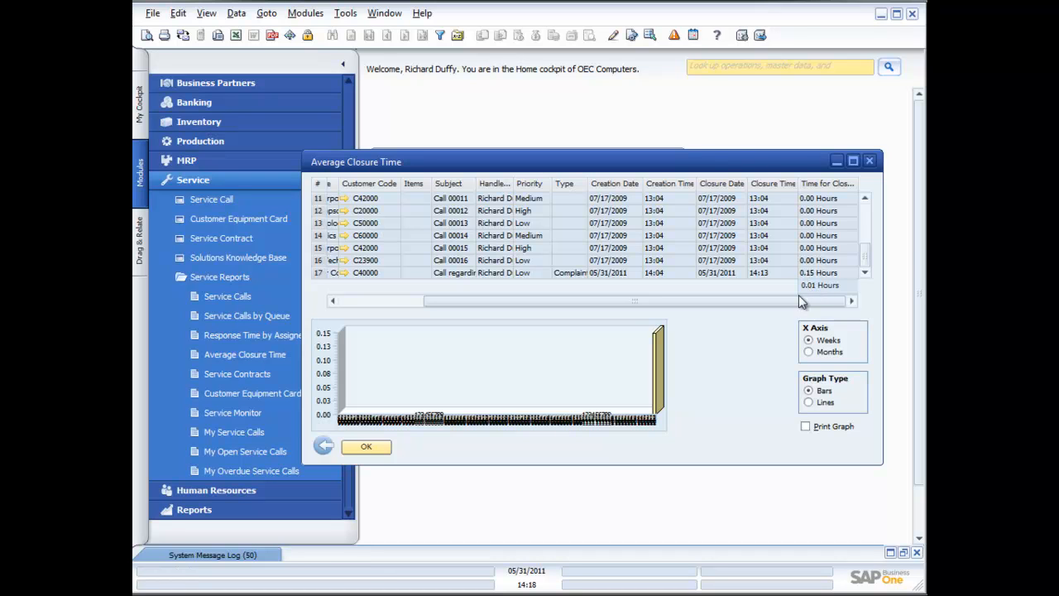
pyautogui.click(367, 447)
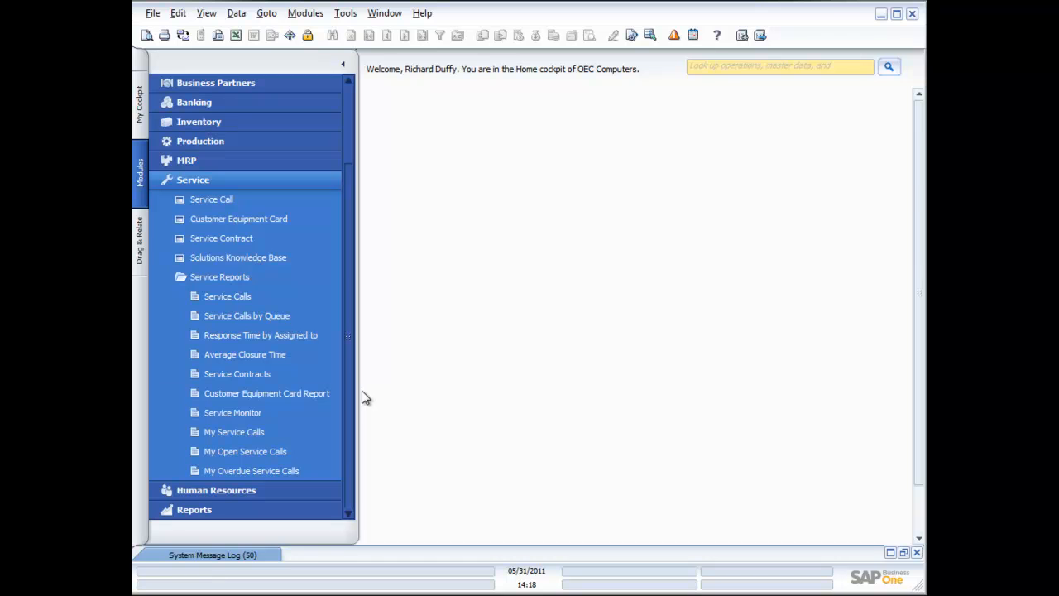
pyautogui.click(215, 278)
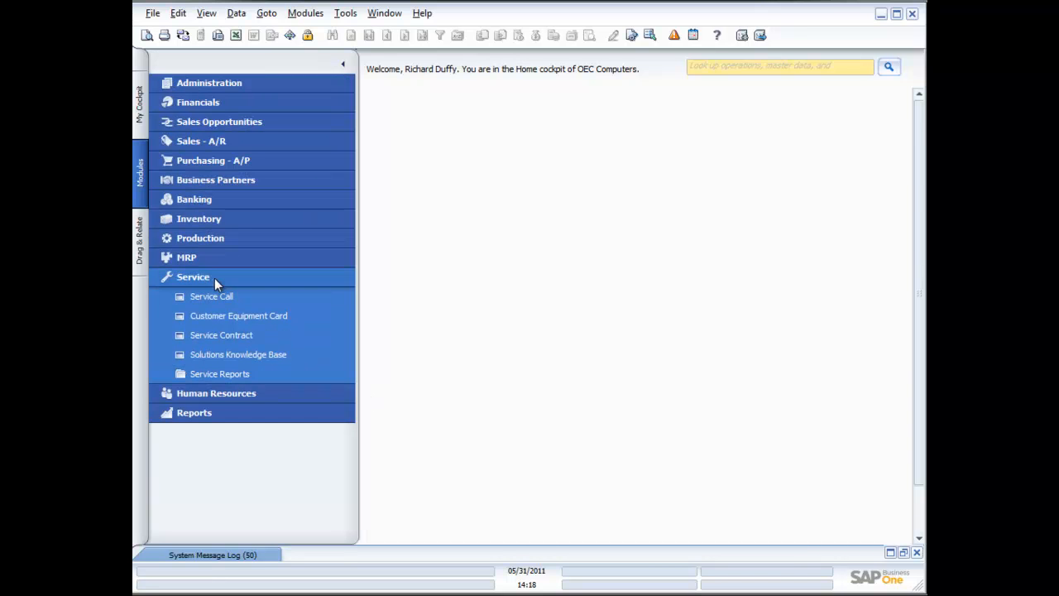